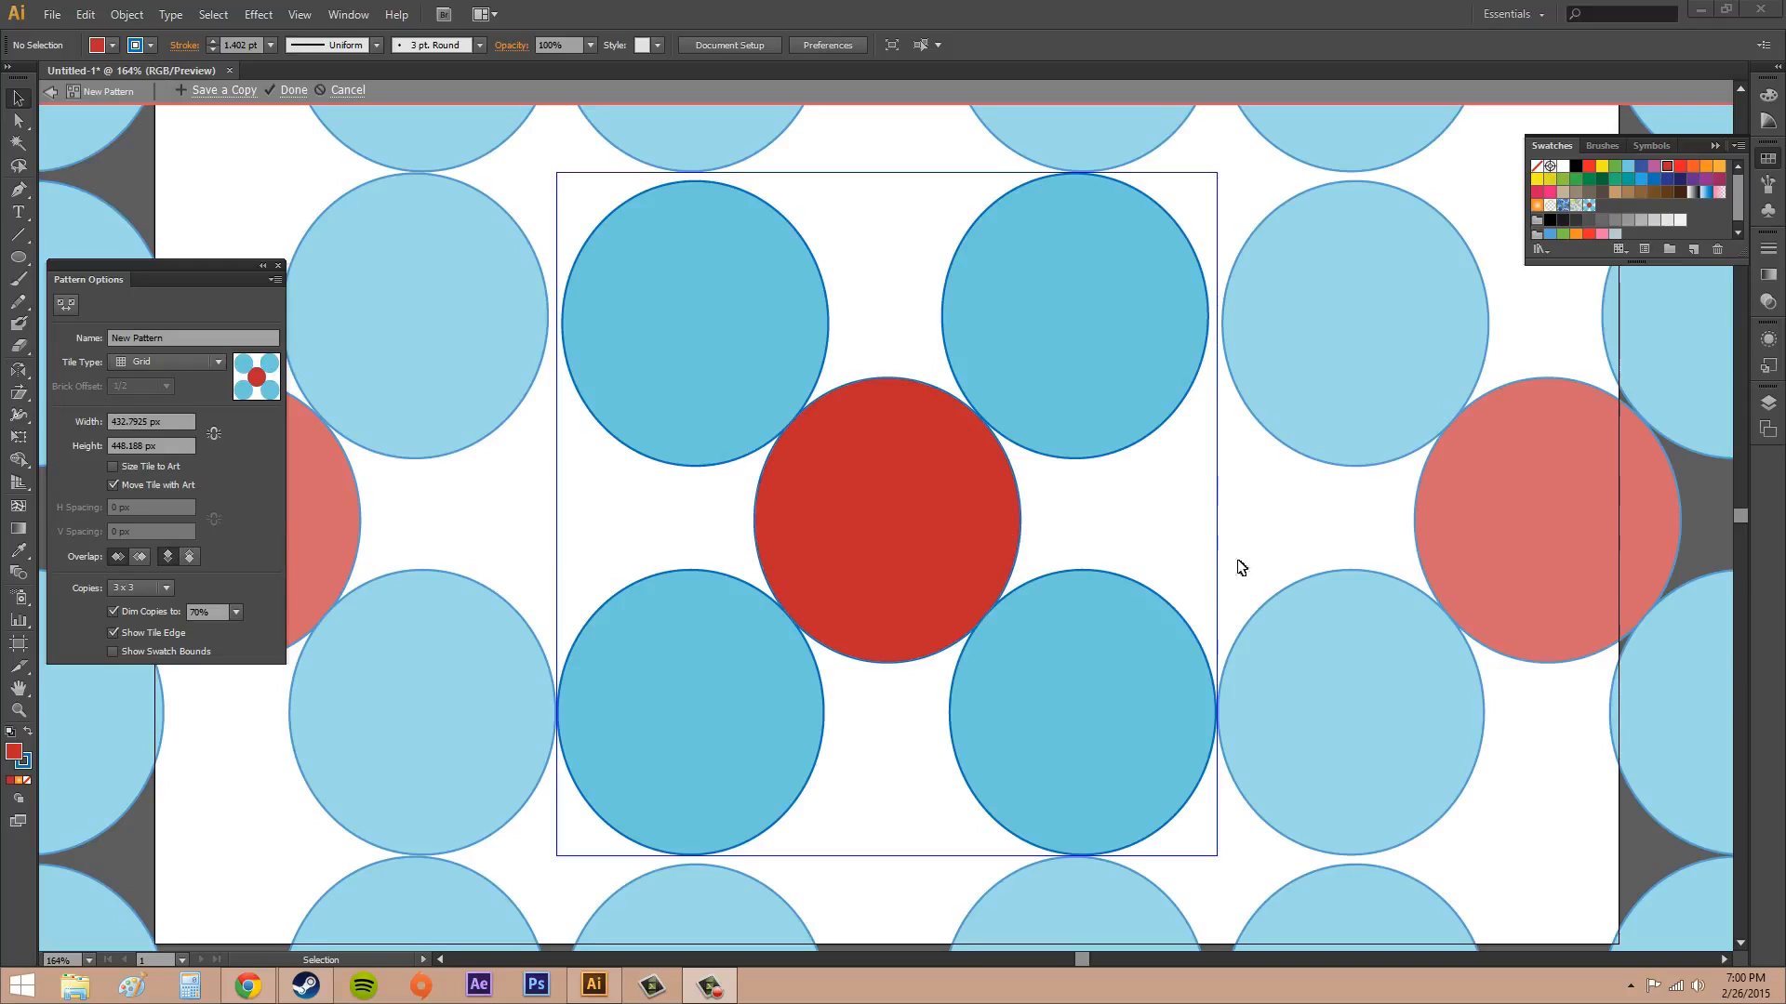
Undo the circle pattern and the red recolouring, and delete all five circles from the artboard
click(1191, 552)
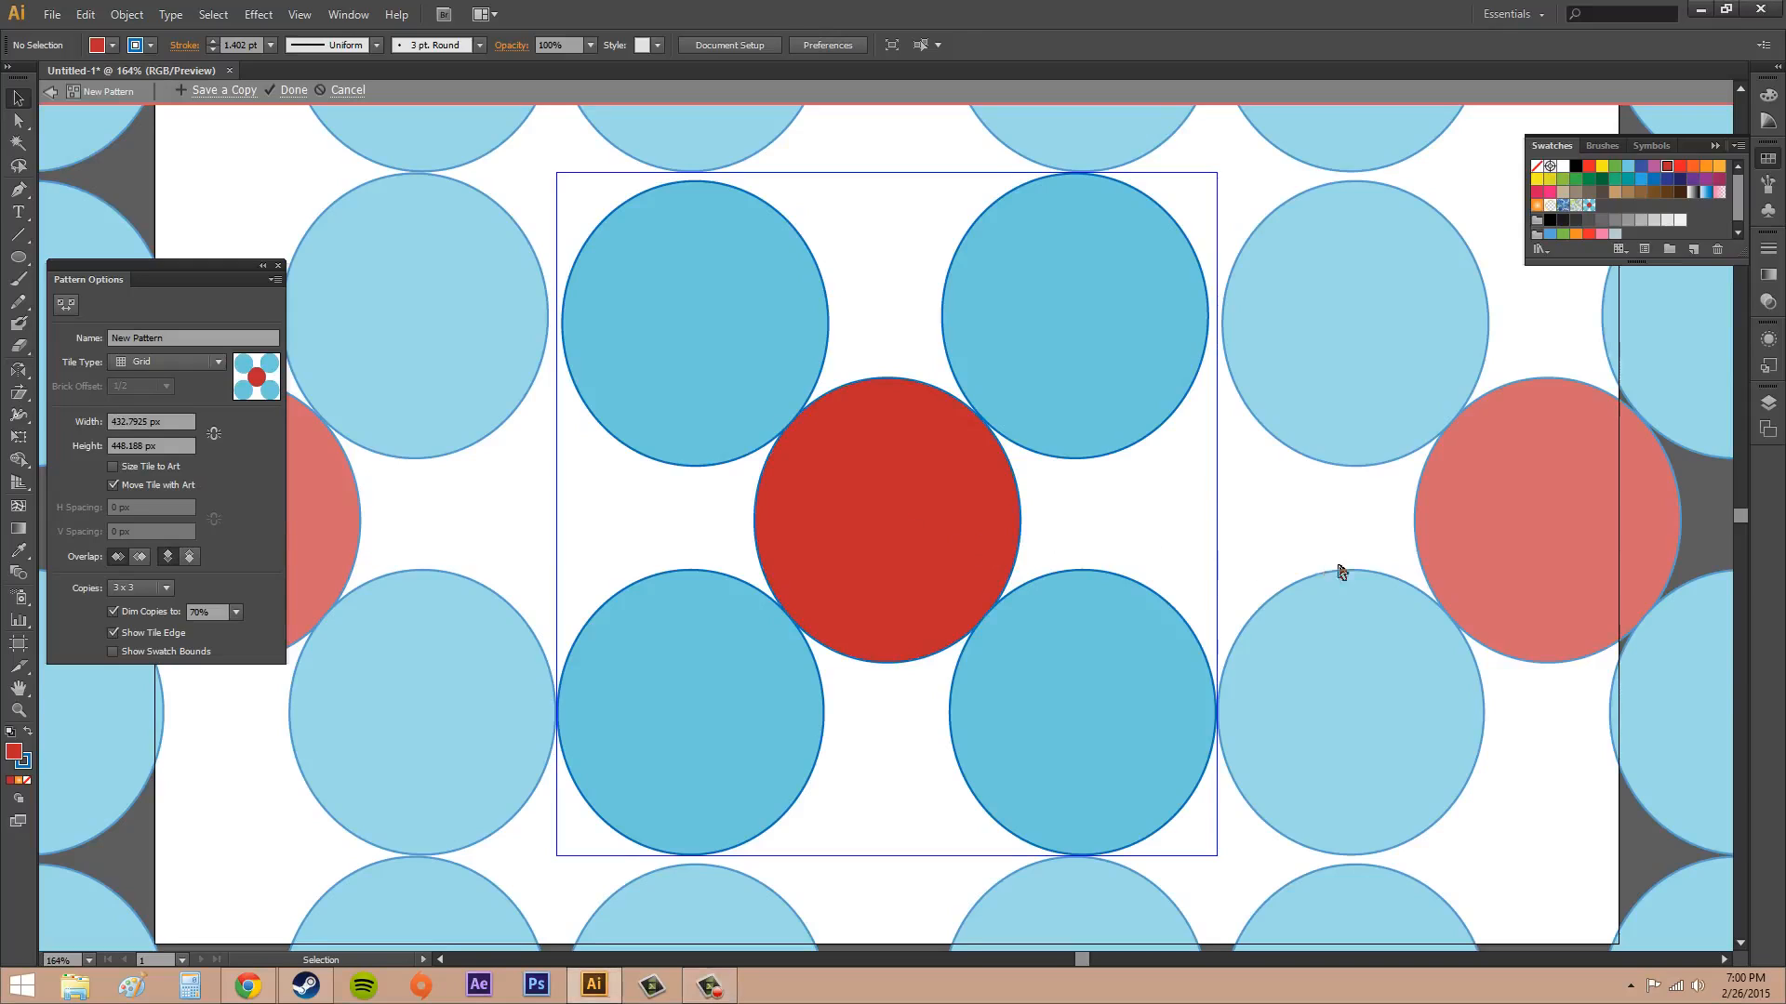
key(ctrl+z)
key(ctrl+z)
key(v)
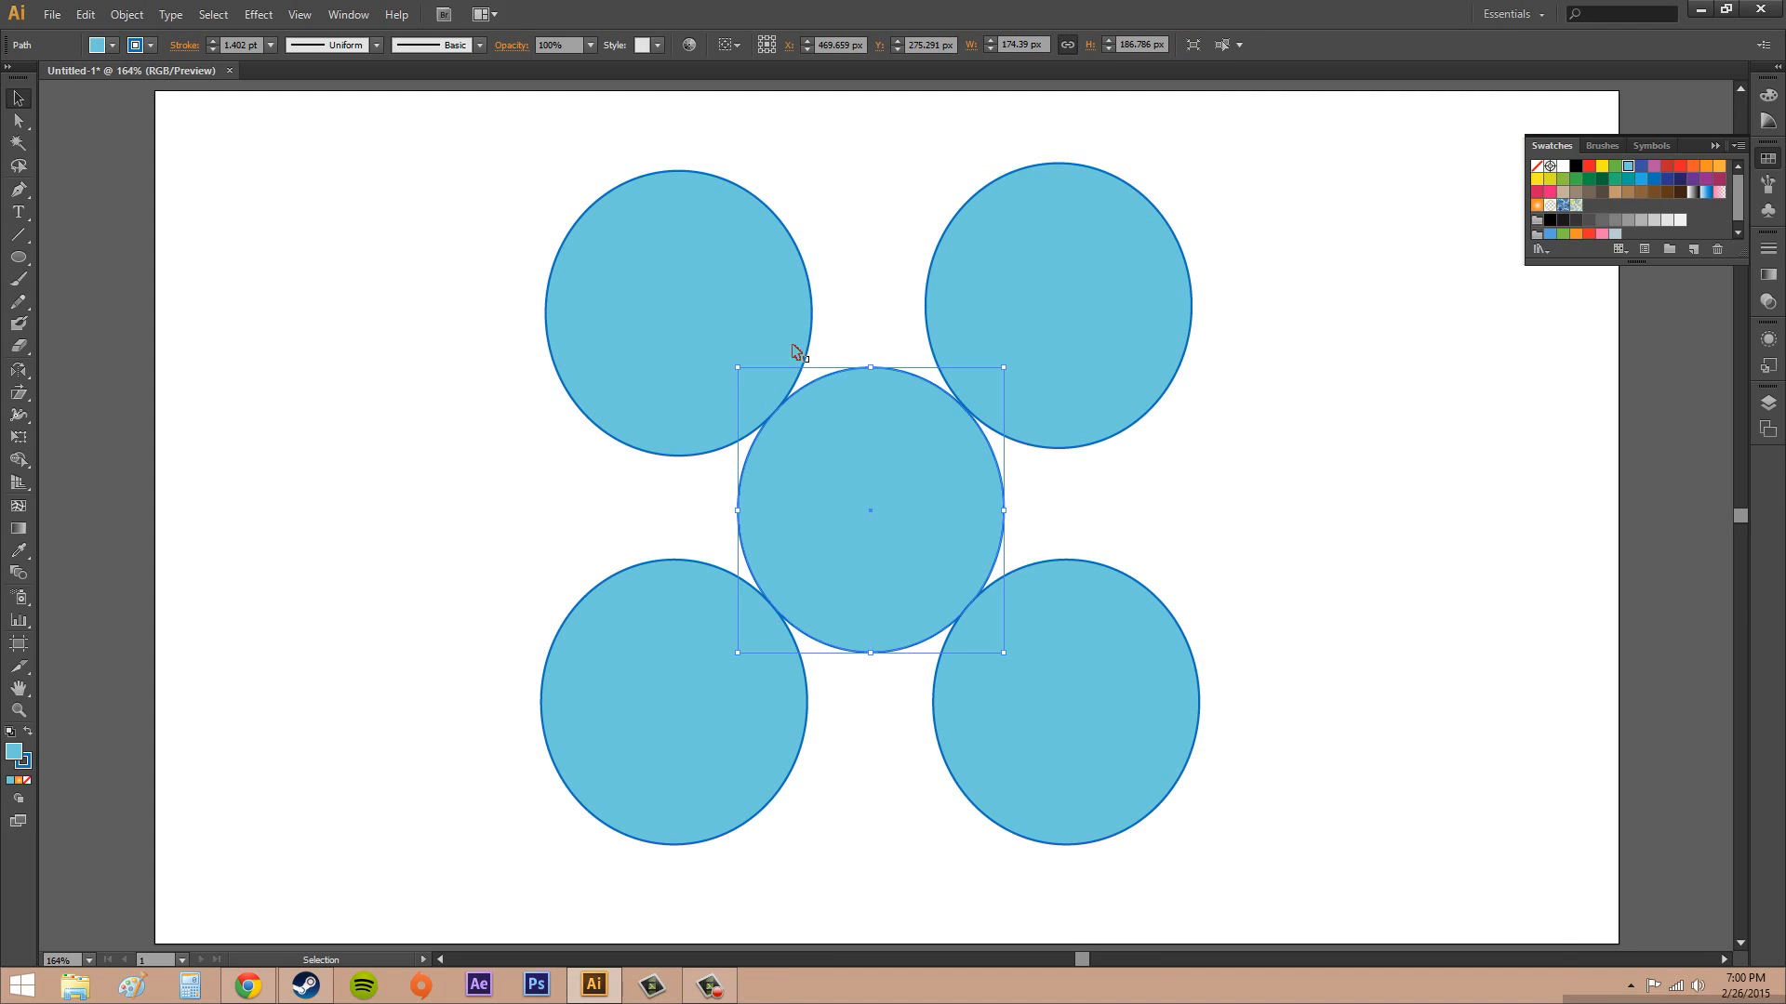
drag(492, 167, 1379, 882)
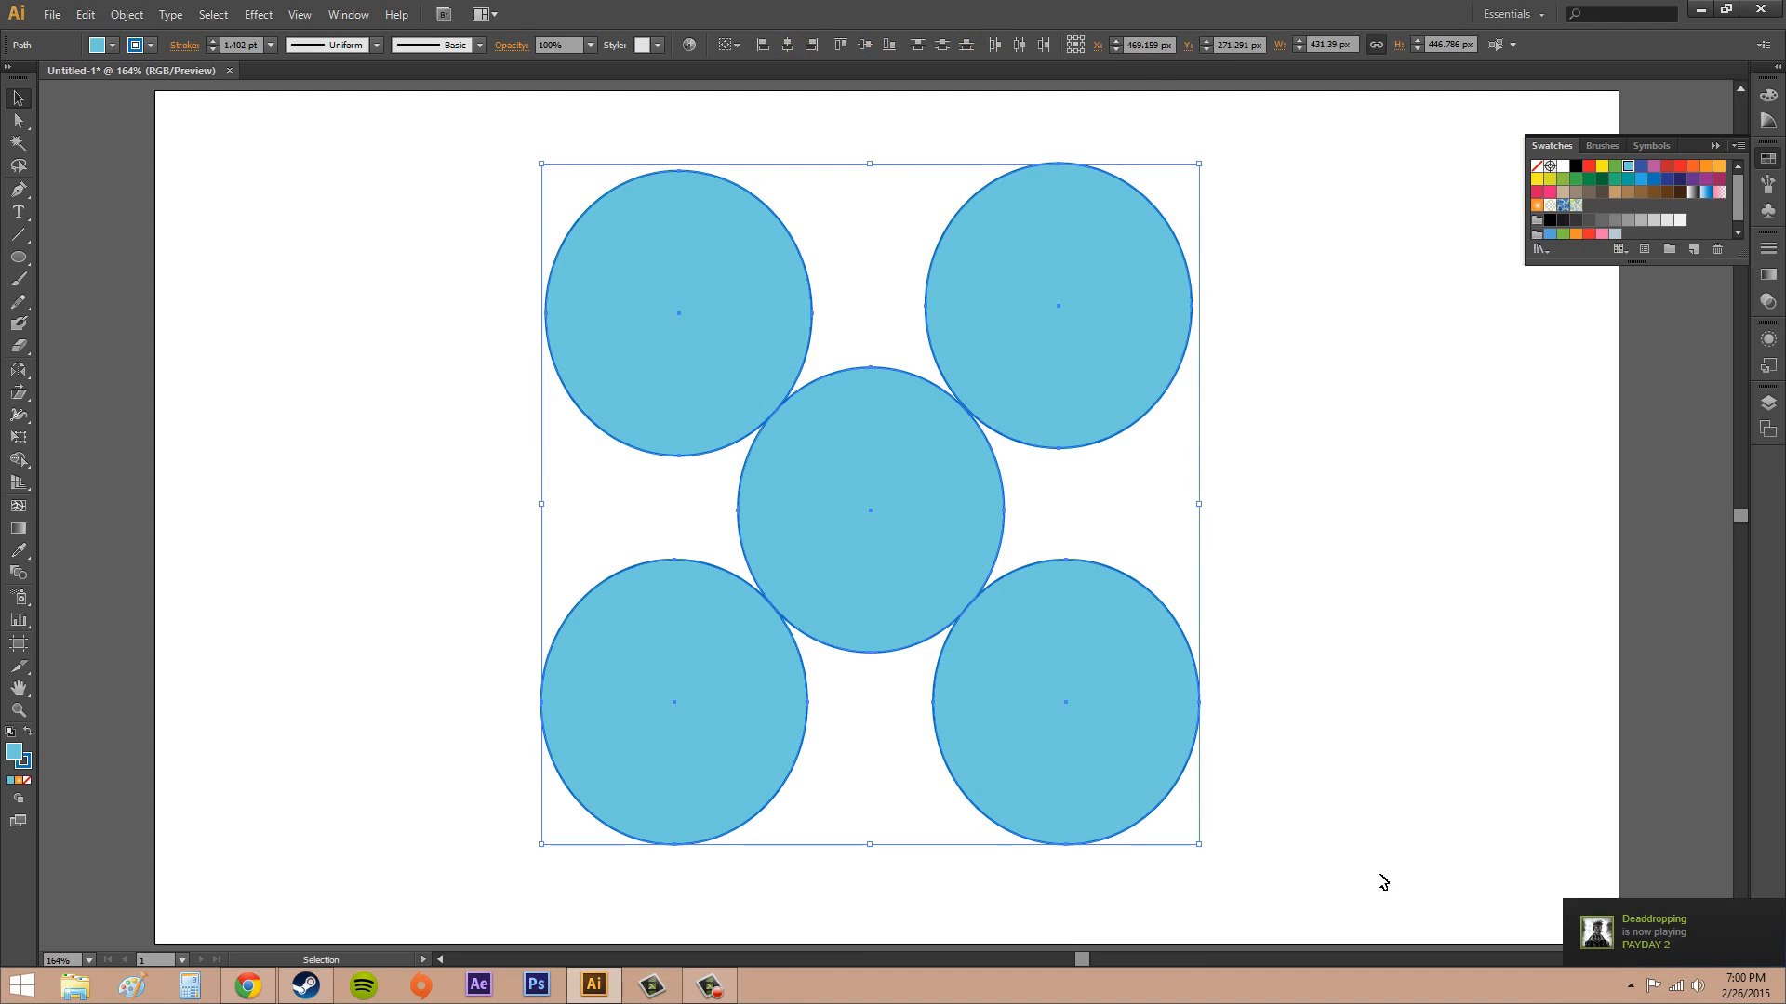
key(Delete)
Draw an eight-pointed star about 252 px wide on the empty artboard with the Star tool
drag(15, 260, 95, 344)
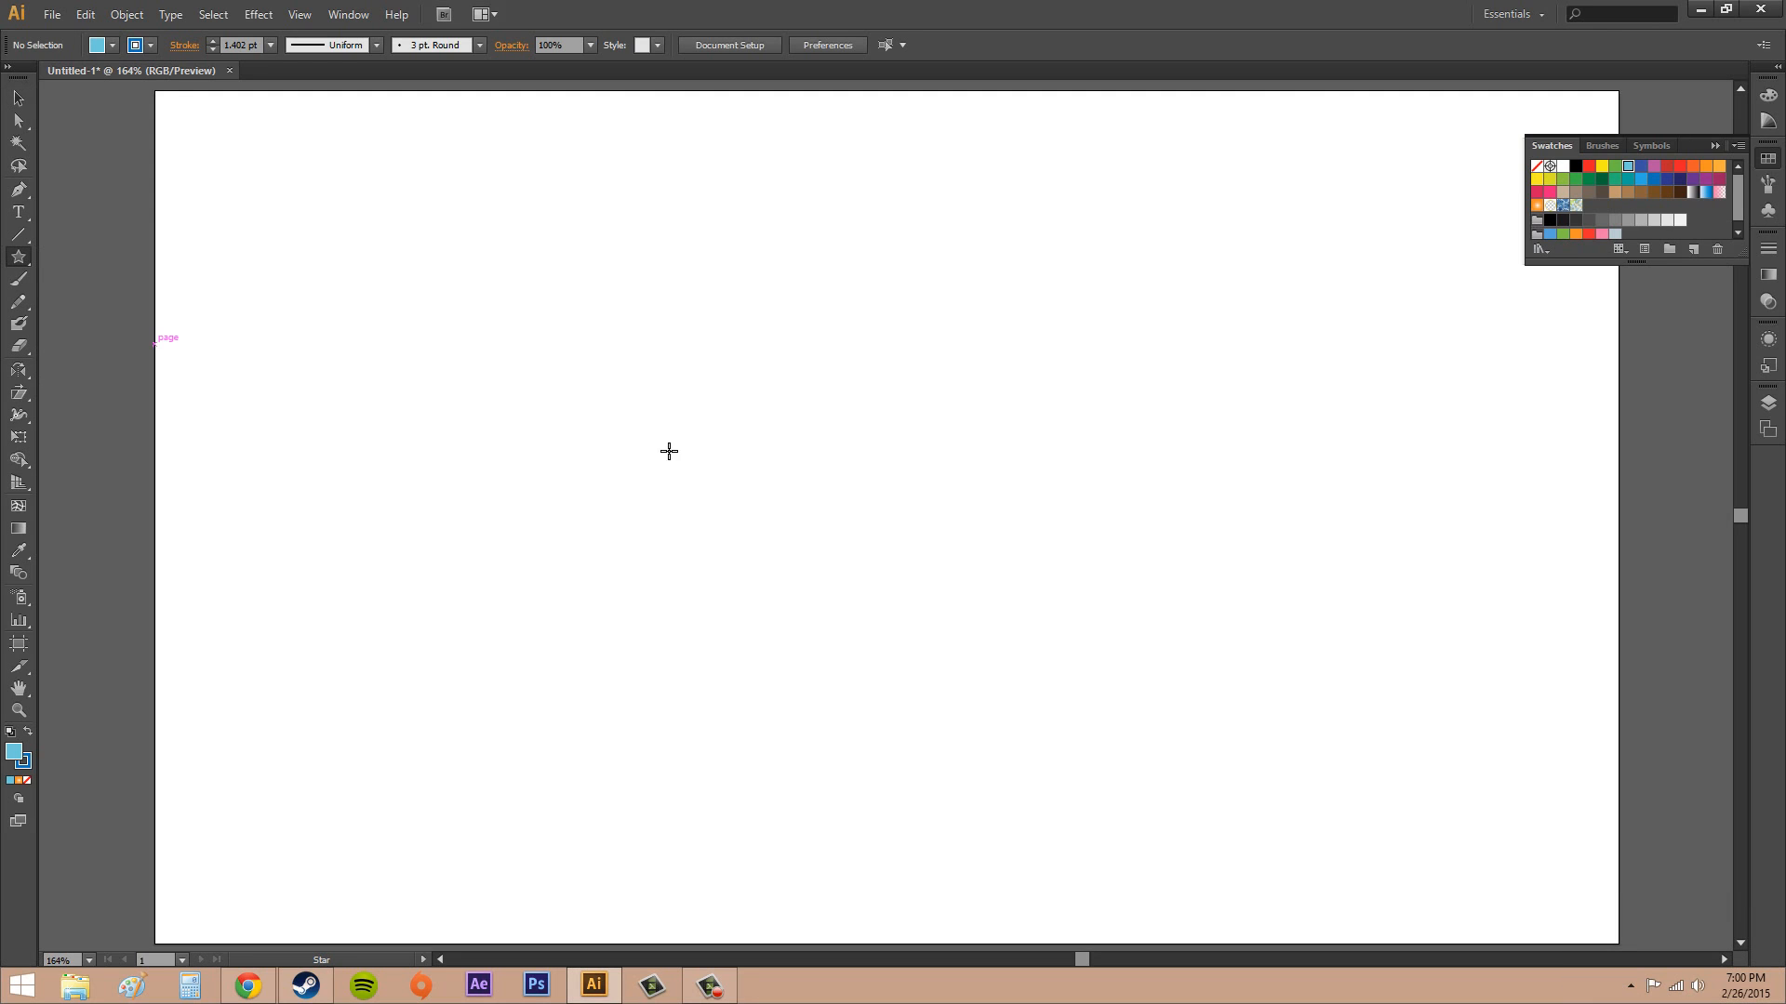
click(150, 45)
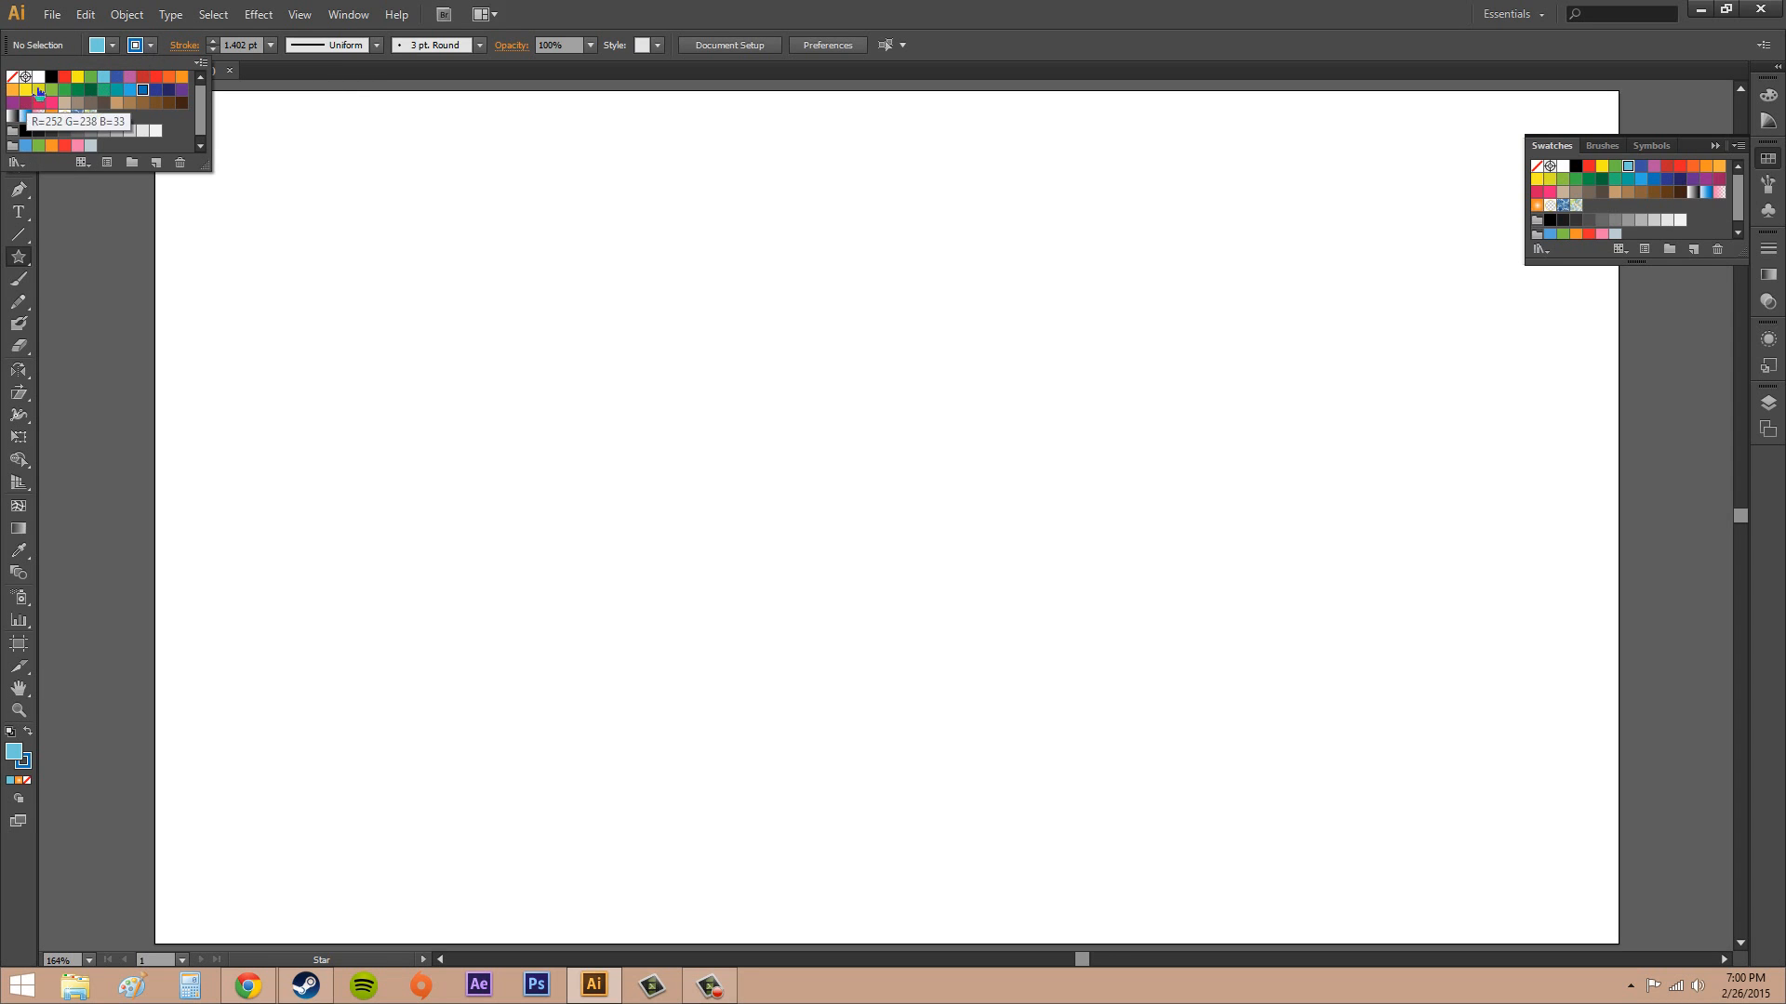
click(768, 446)
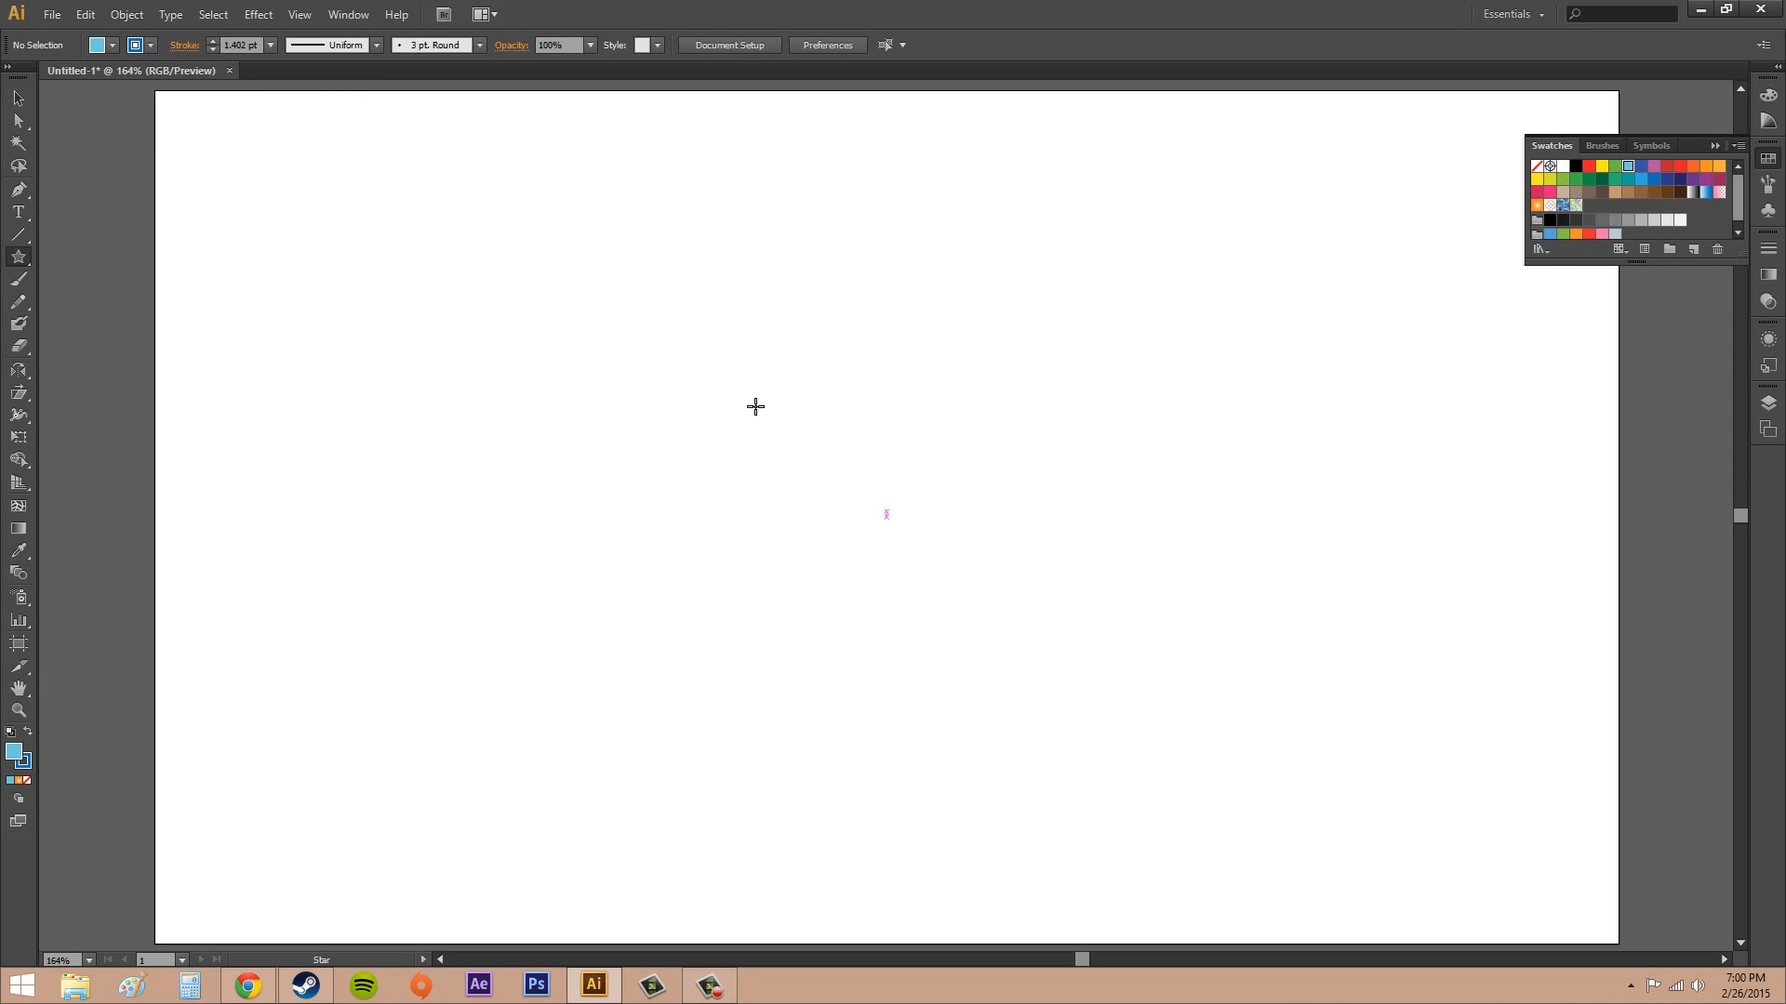
drag(755, 407, 893, 540)
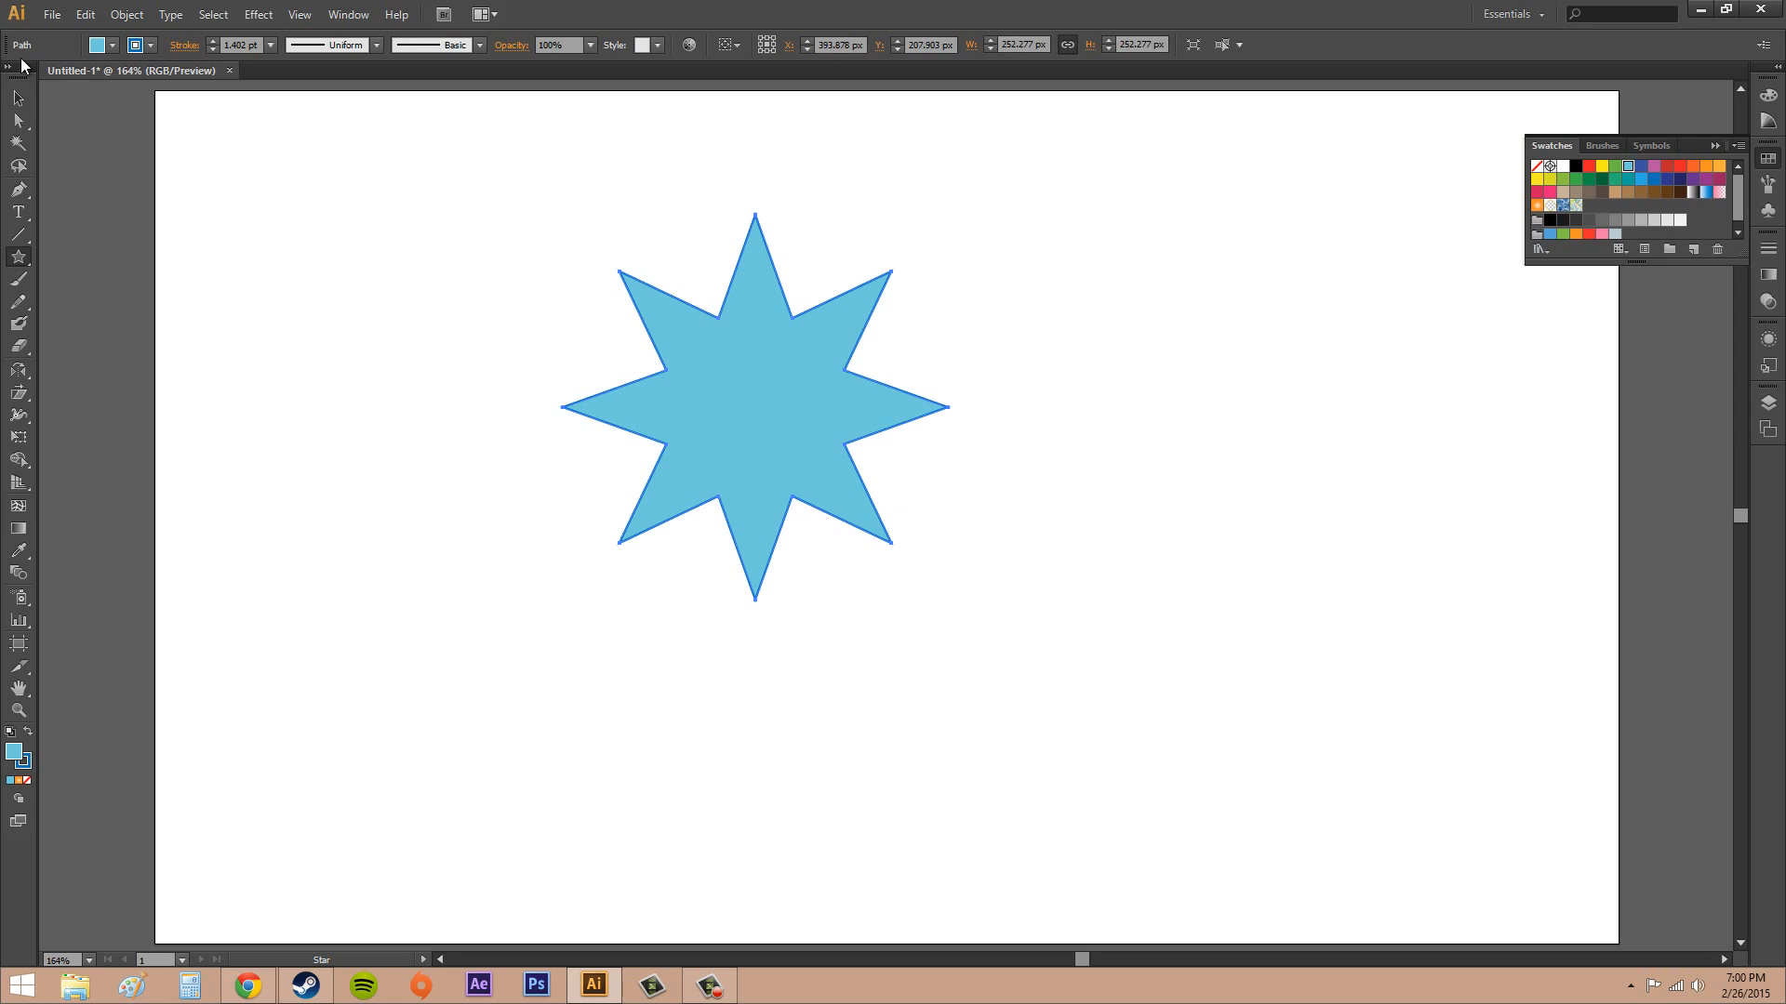
Scale the star down to about 138 px and duplicate it into a two-by-two block with touching tips
click(18, 98)
mouse_move(714, 385)
mouse_down()
mouse_move(896, 514)
mouse_move(857, 512)
mouse_move(875, 497)
mouse_move(891, 505)
mouse_move(783, 509)
mouse_move(729, 379)
mouse_up()
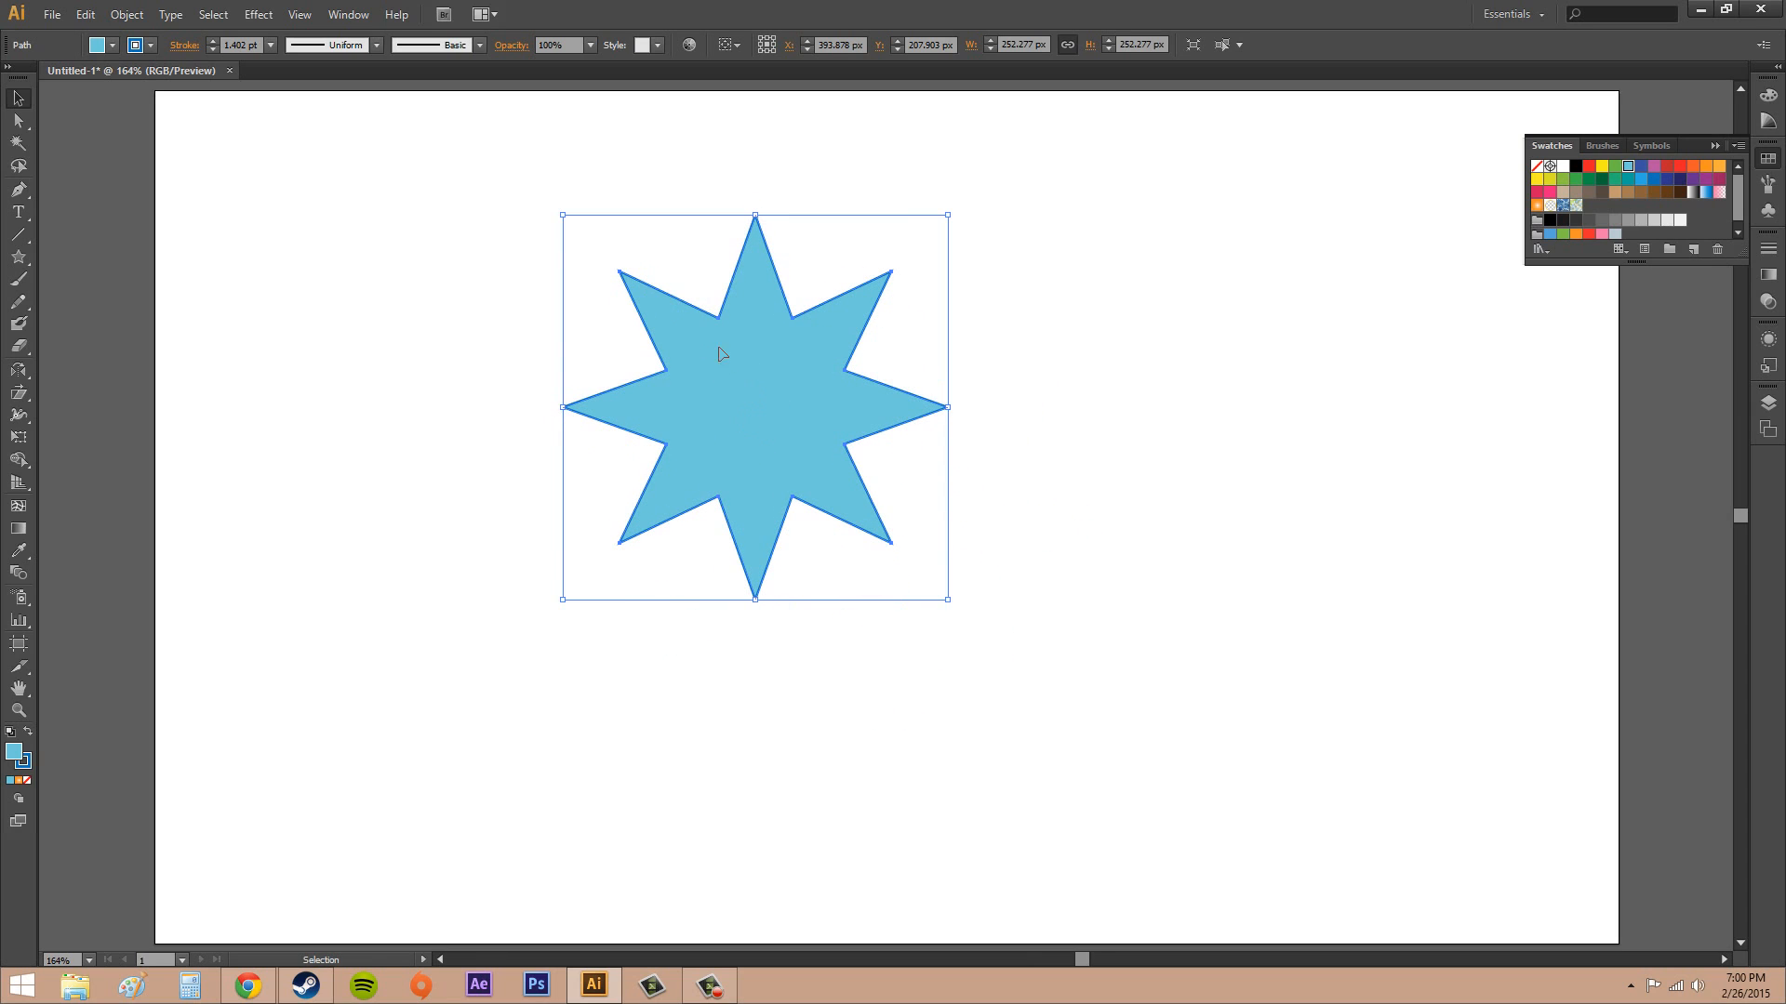
drag(955, 222, 773, 388)
drag(691, 472, 744, 651)
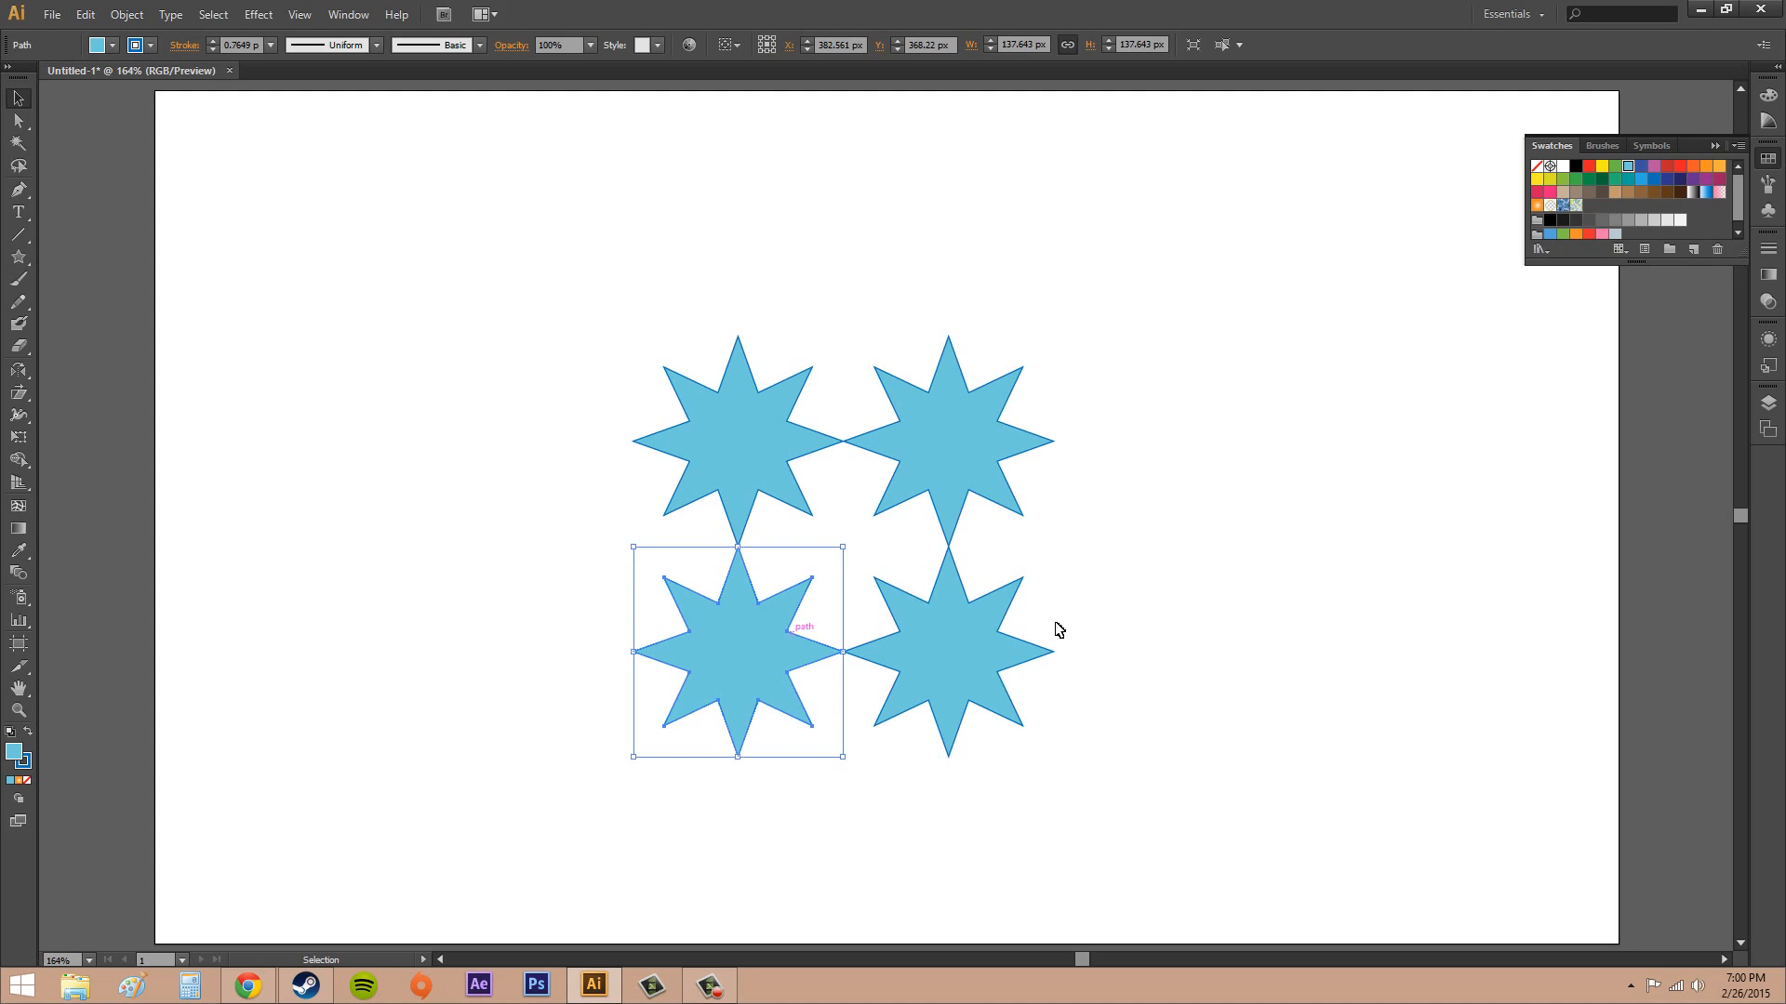
Recolour three stars' fills: the lower-right one orange, the upper-left one red and the lower-left one pink
click(1211, 584)
click(988, 680)
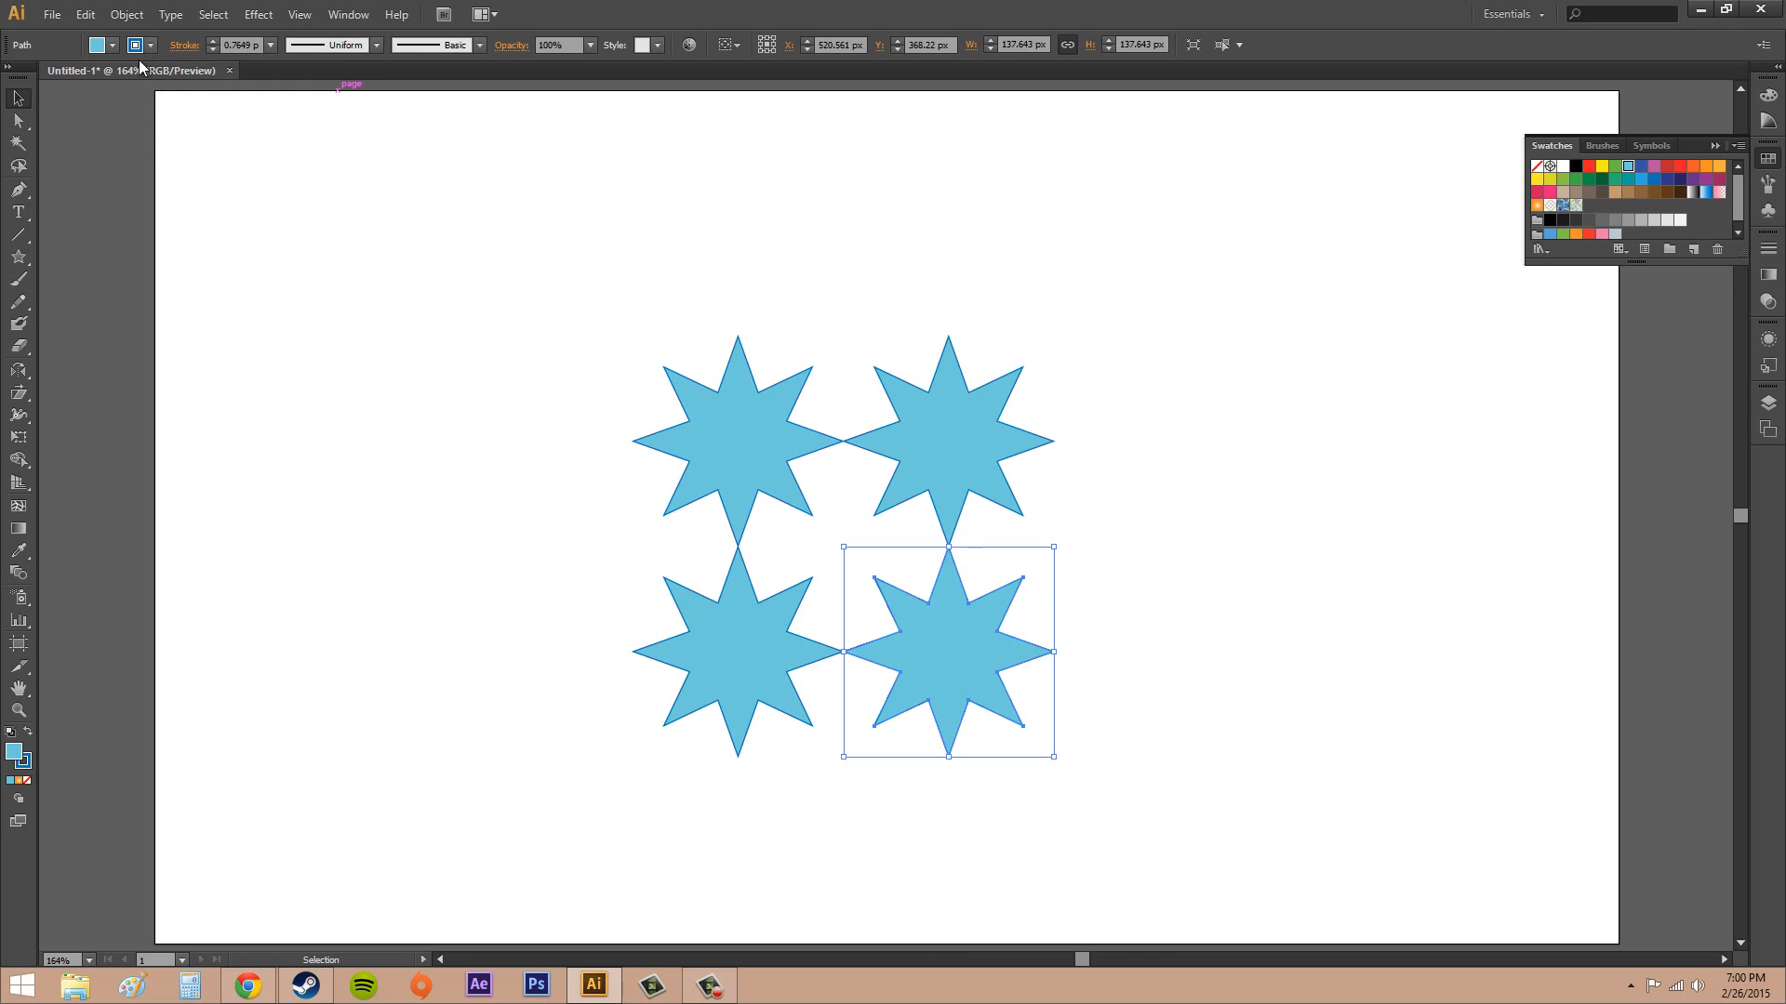
click(113, 46)
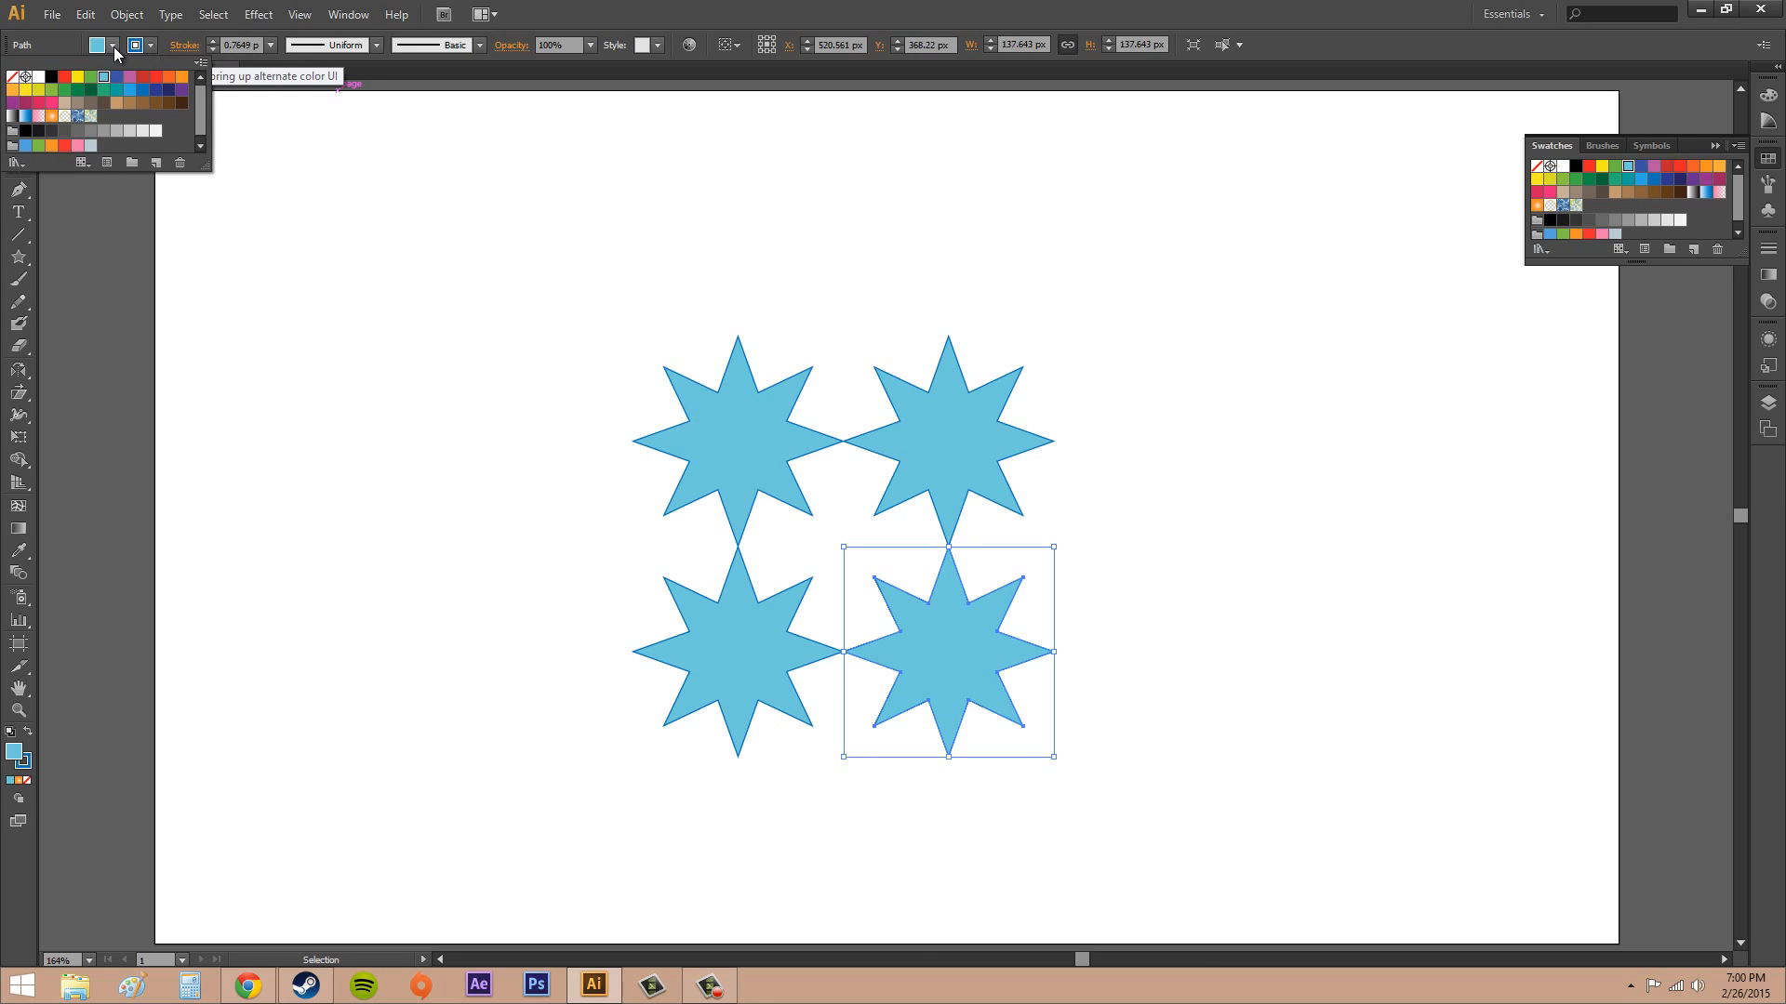
click(181, 76)
click(753, 467)
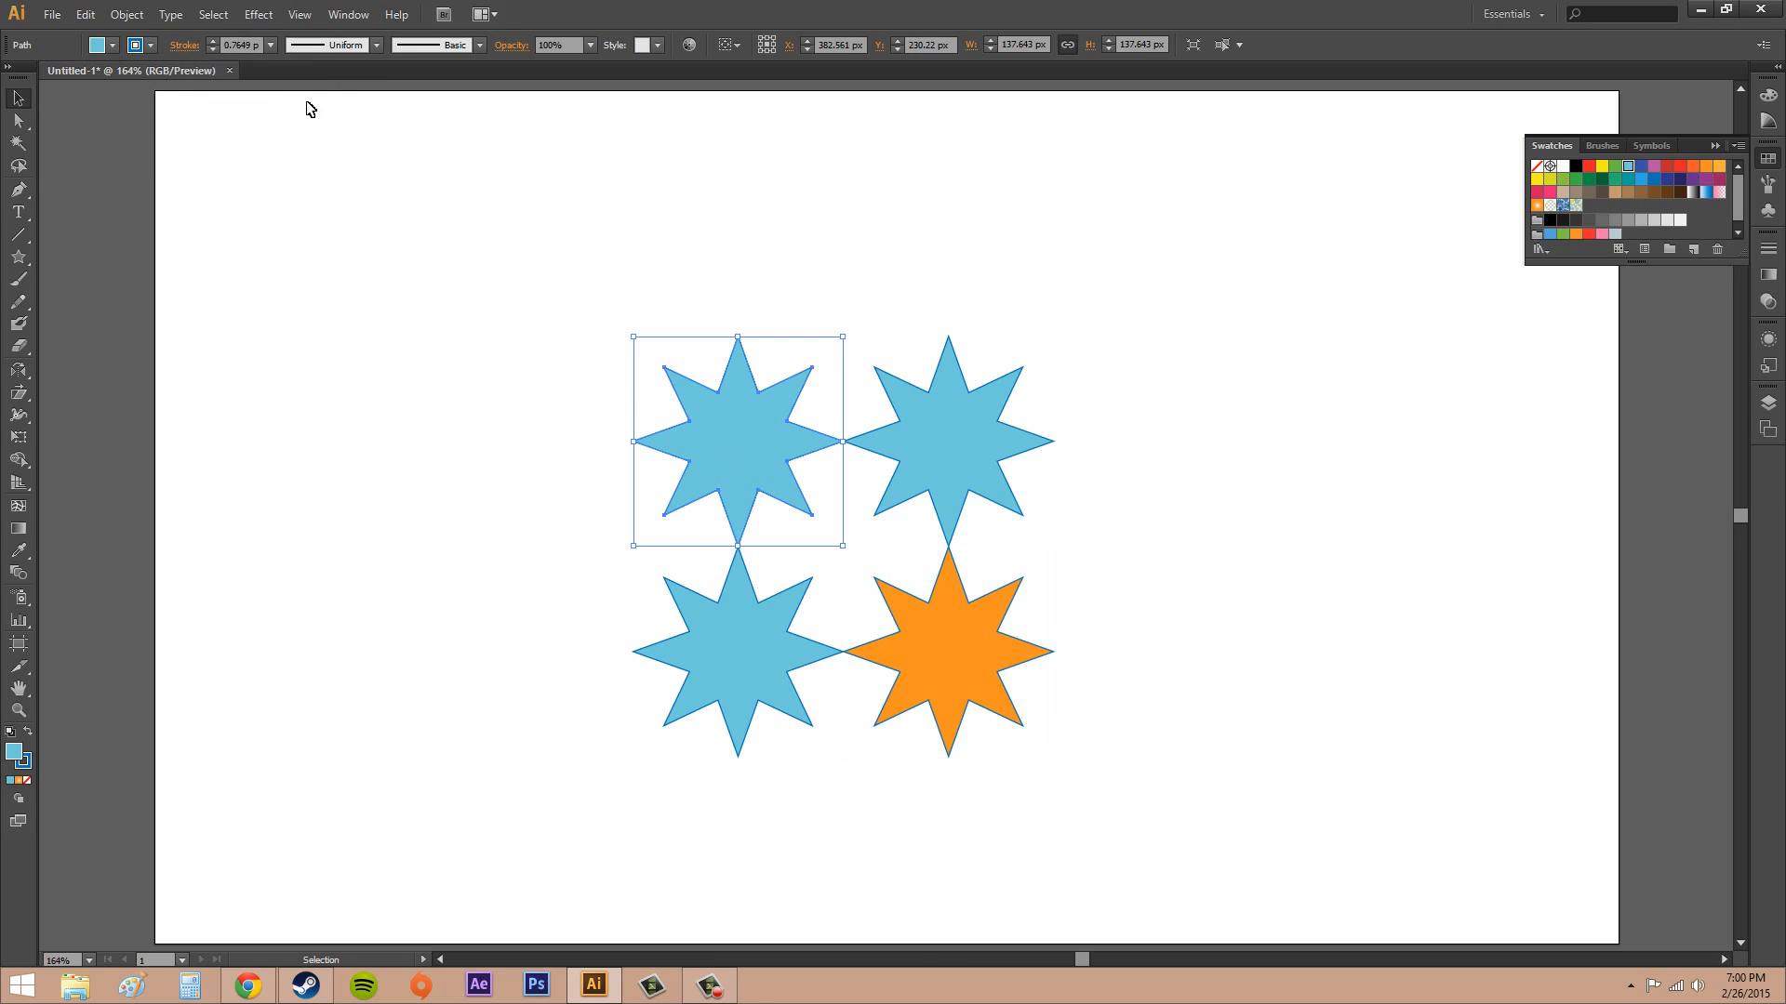
click(116, 48)
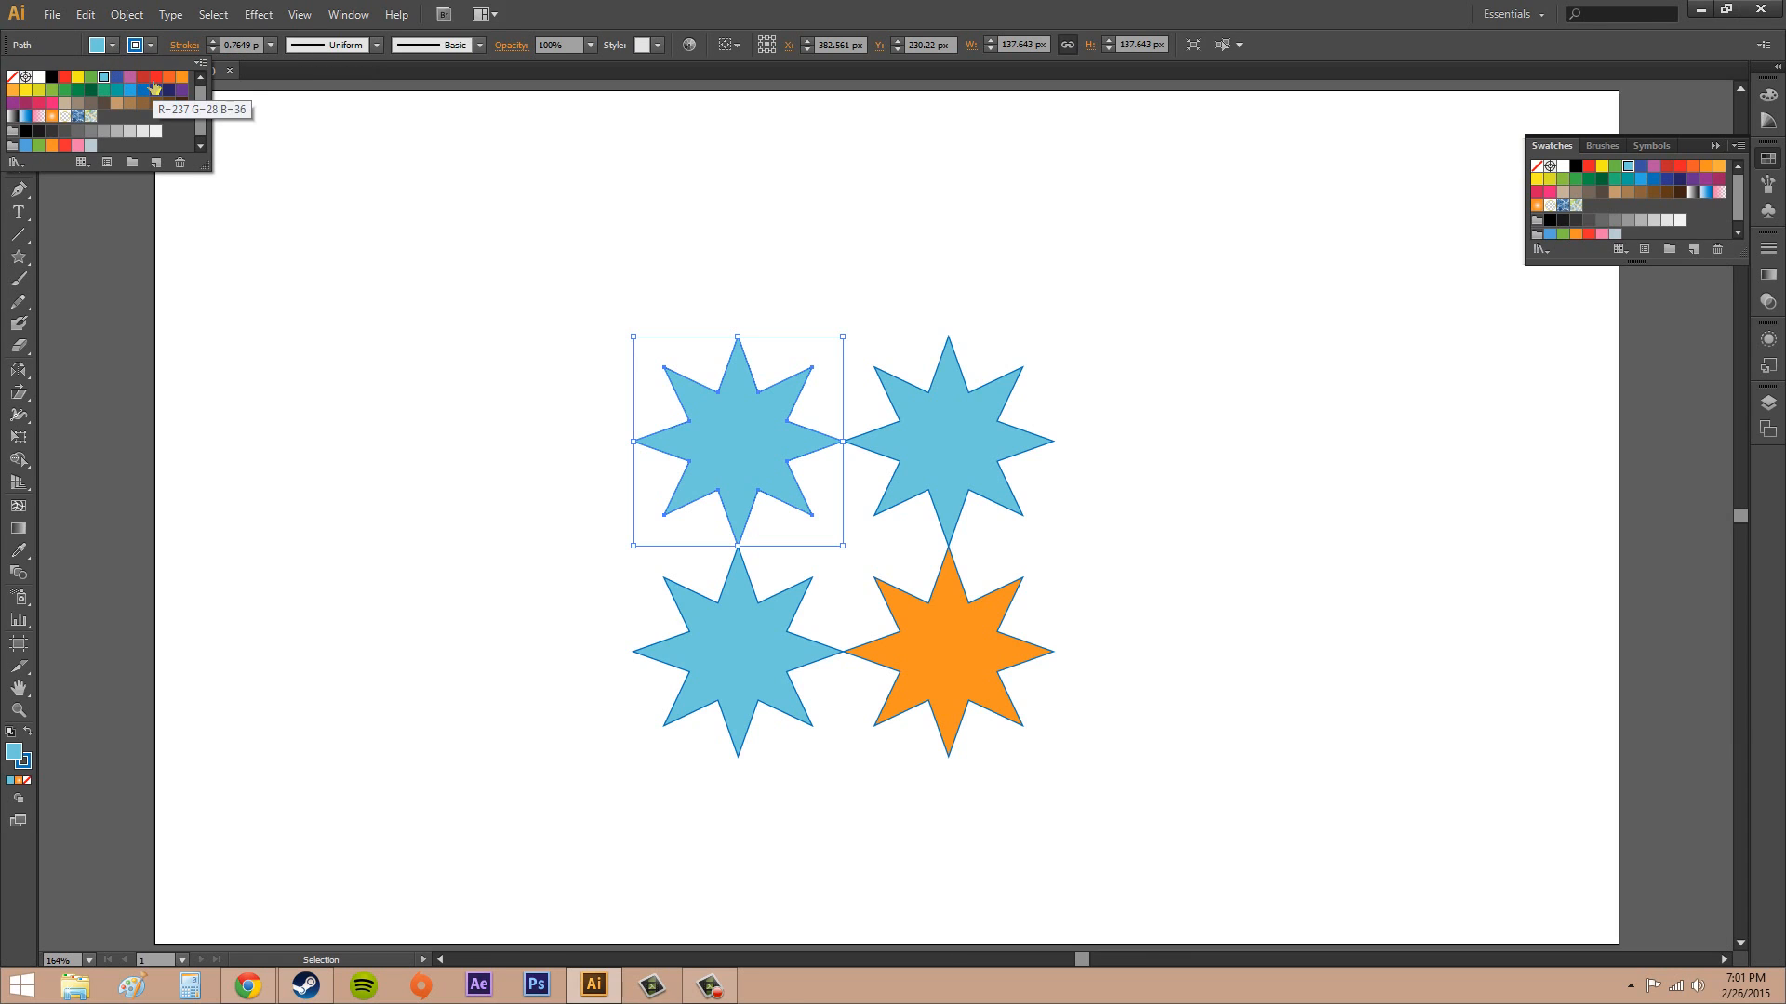
click(155, 76)
click(713, 621)
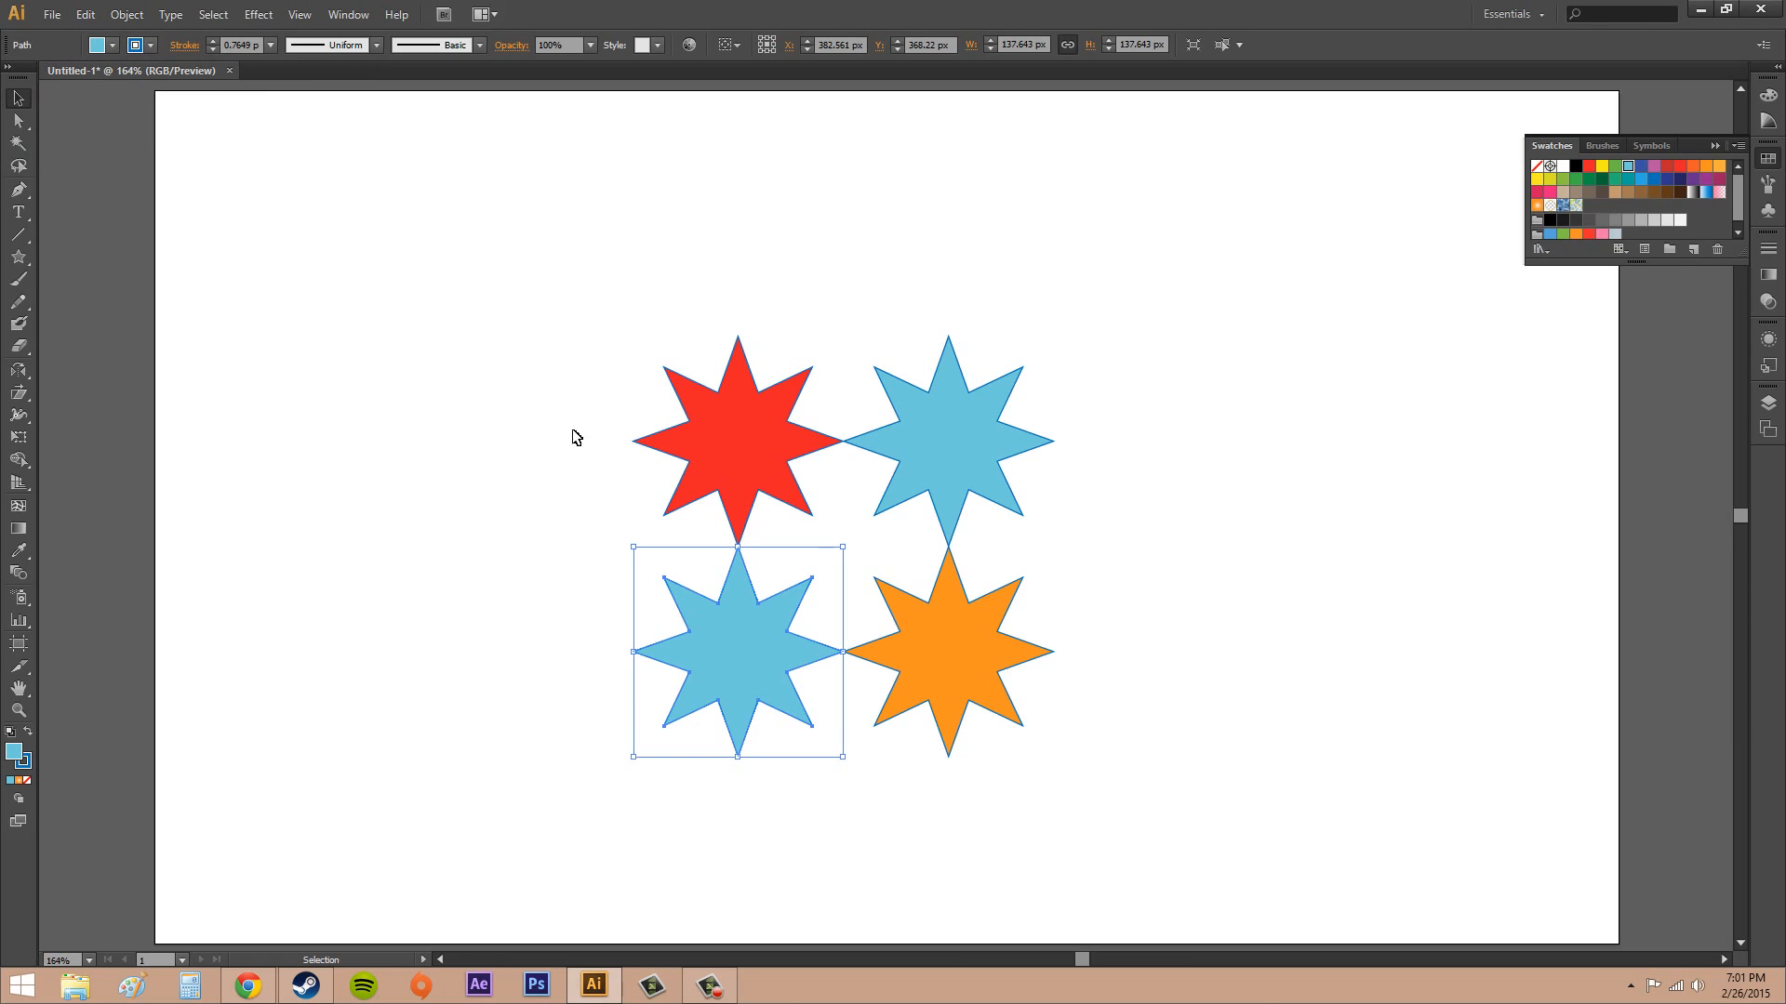
click(115, 43)
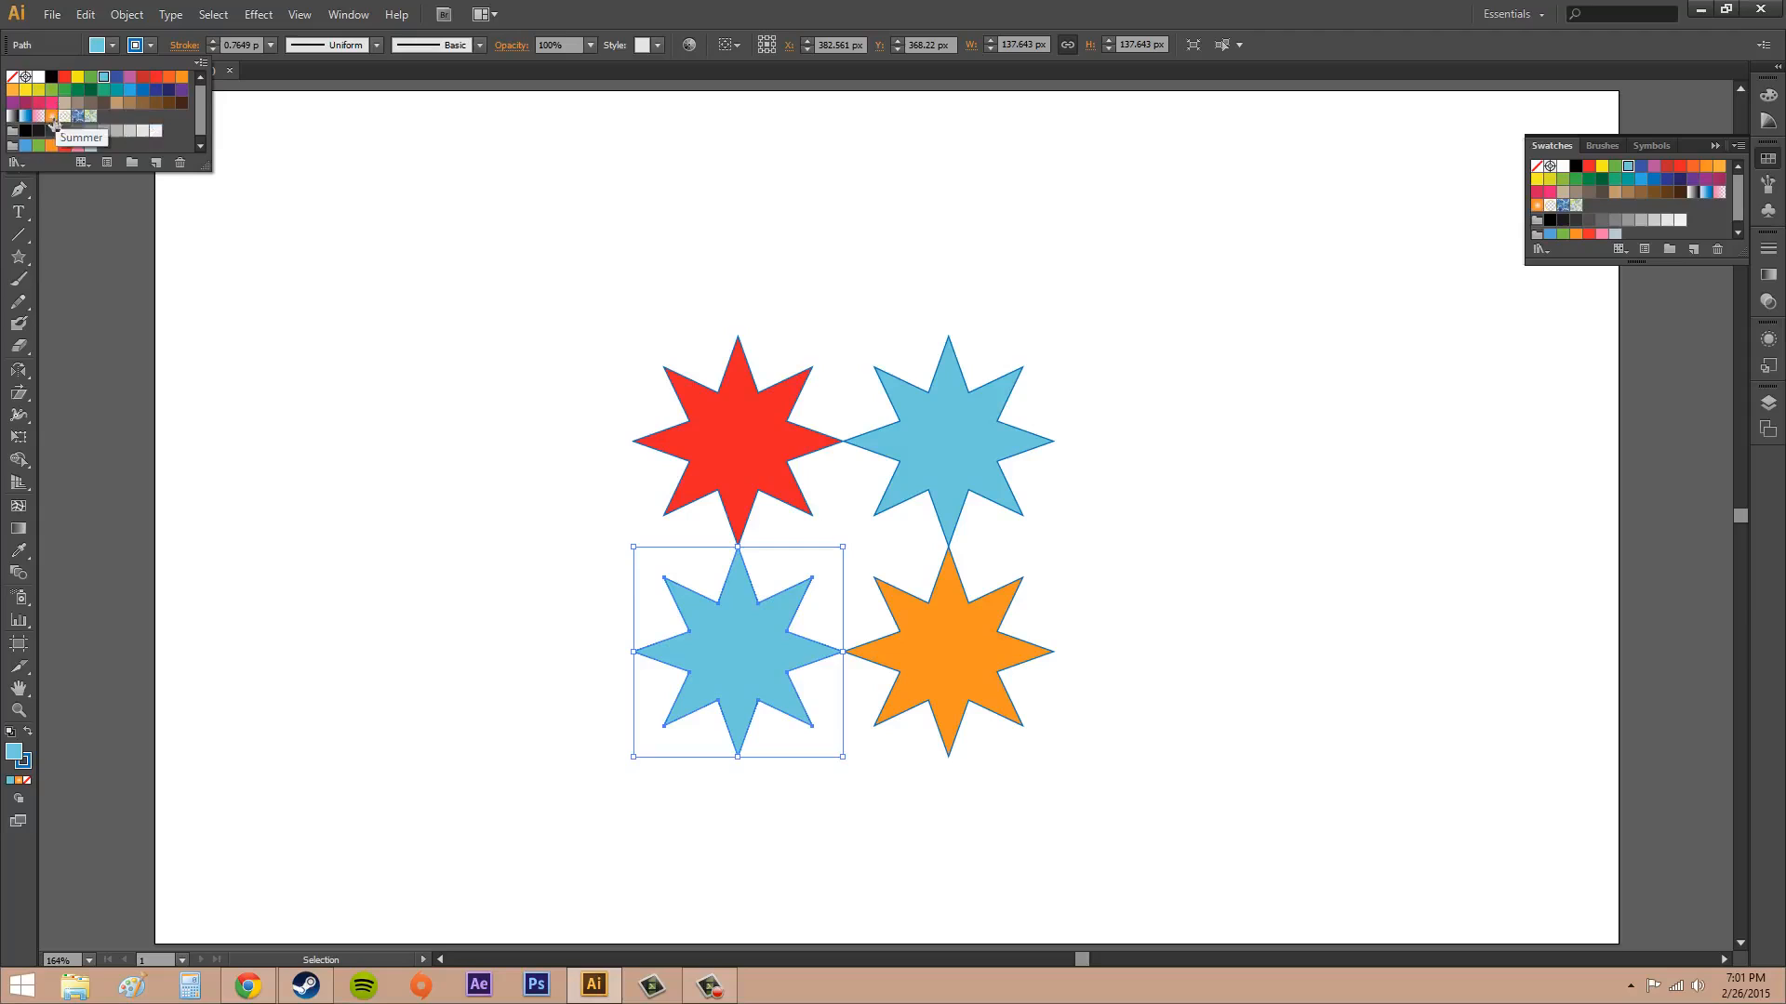
click(51, 103)
click(1194, 443)
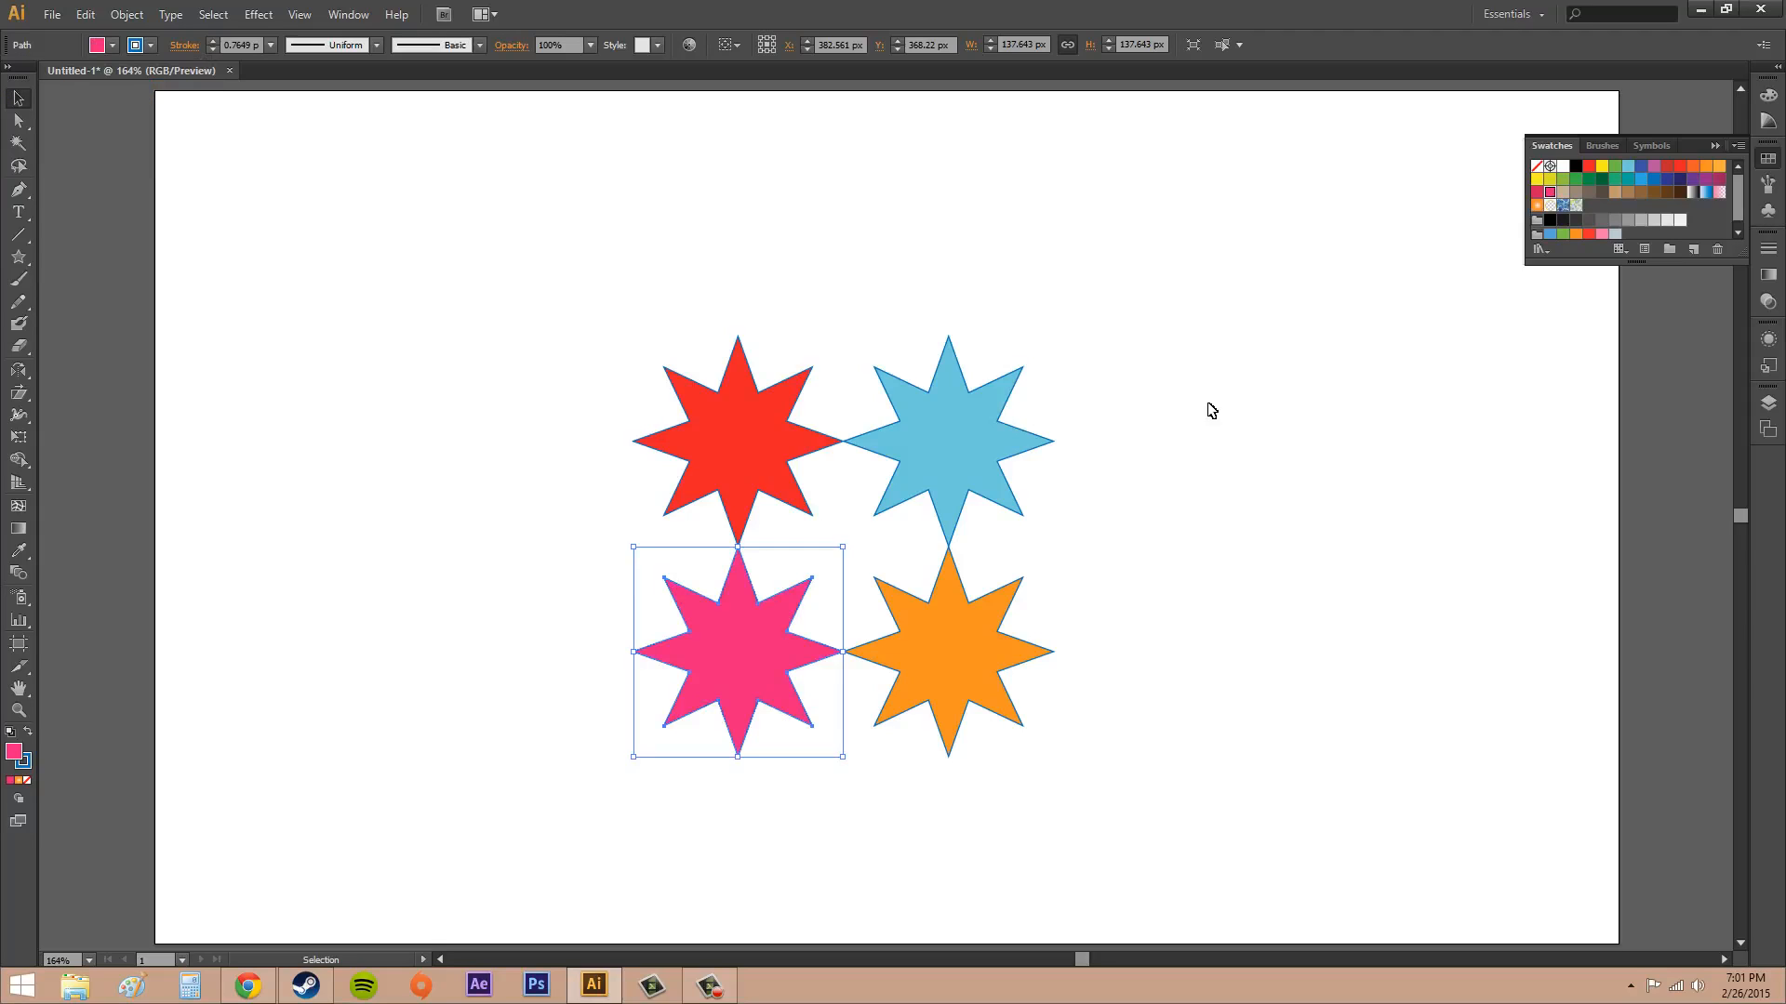
Make a new pattern from all four stars and move the pattern options closer to the artwork
drag(522, 255, 1184, 843)
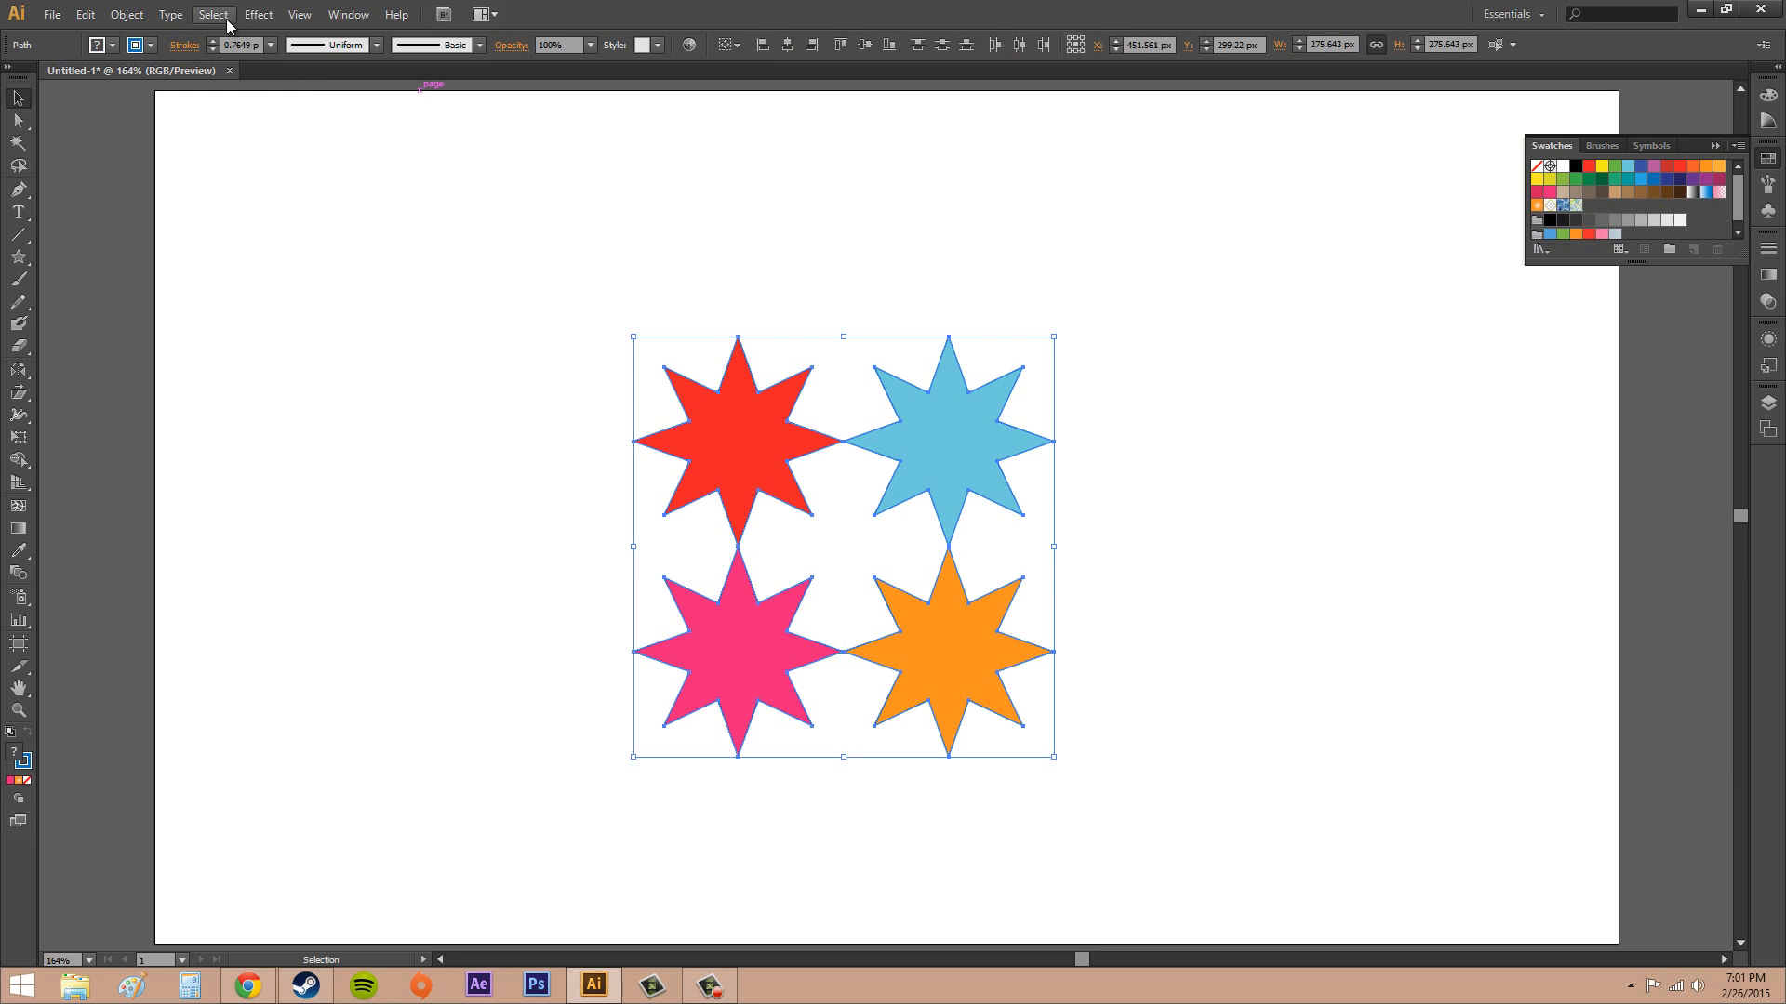
click(128, 15)
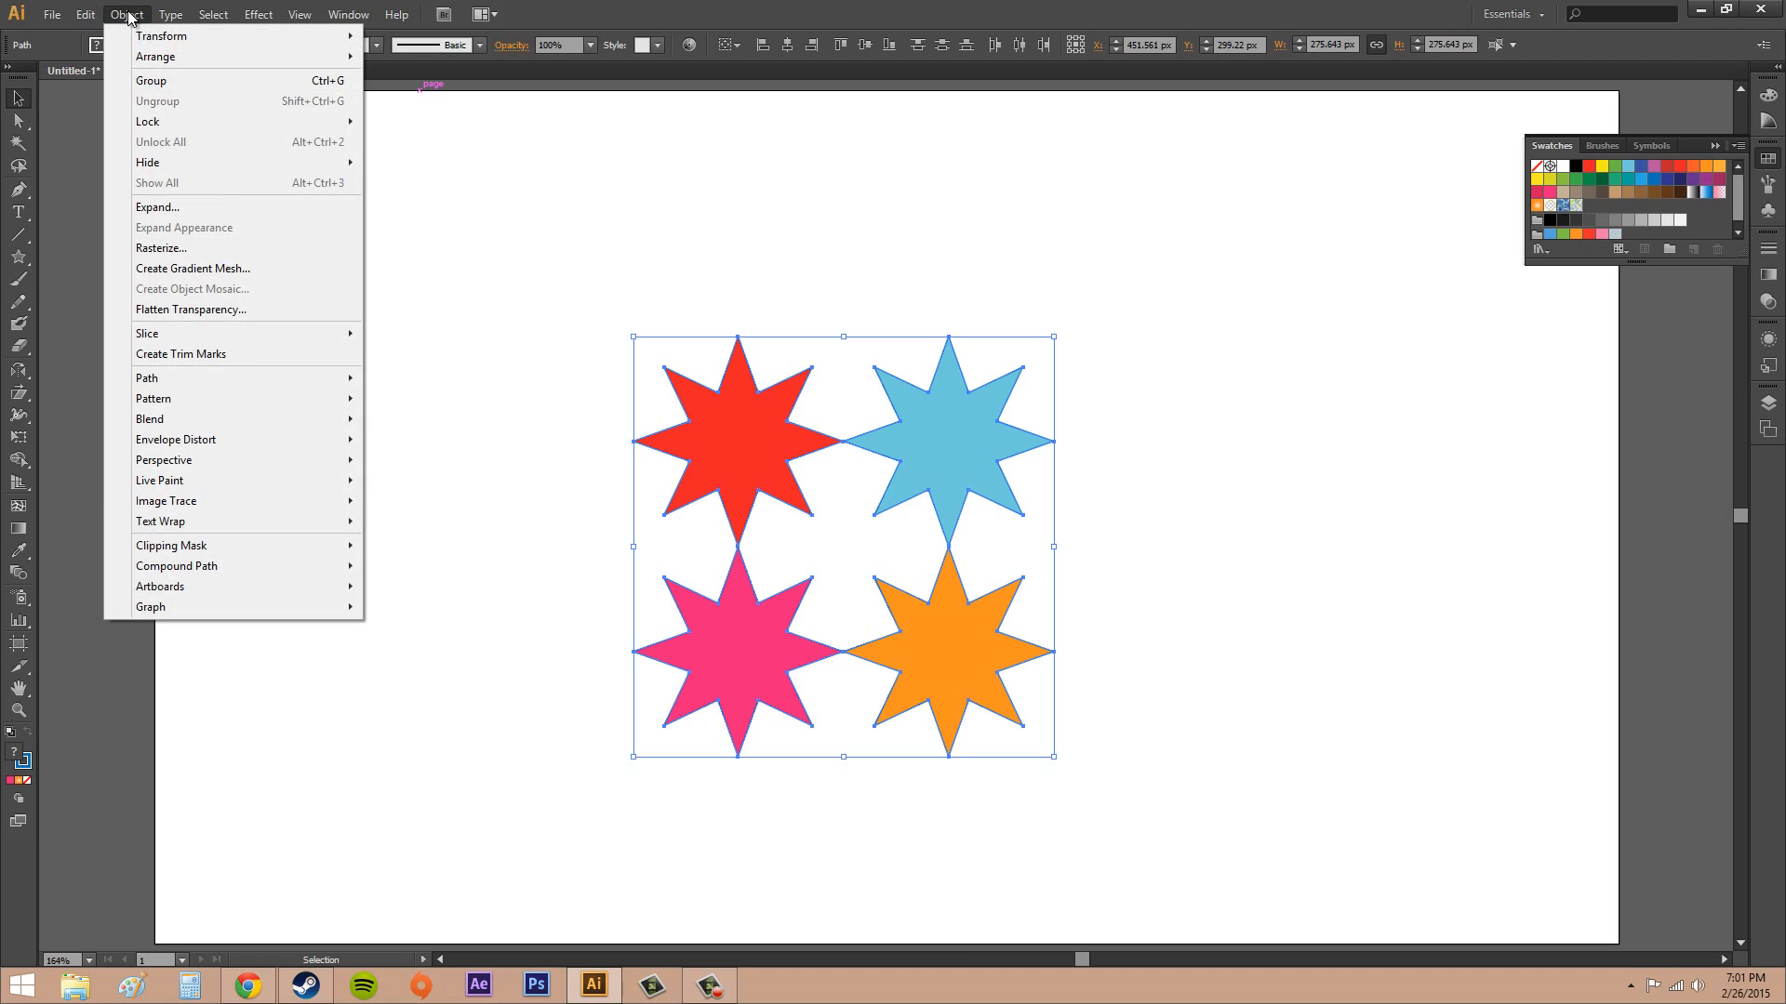
mouse_move(179, 407)
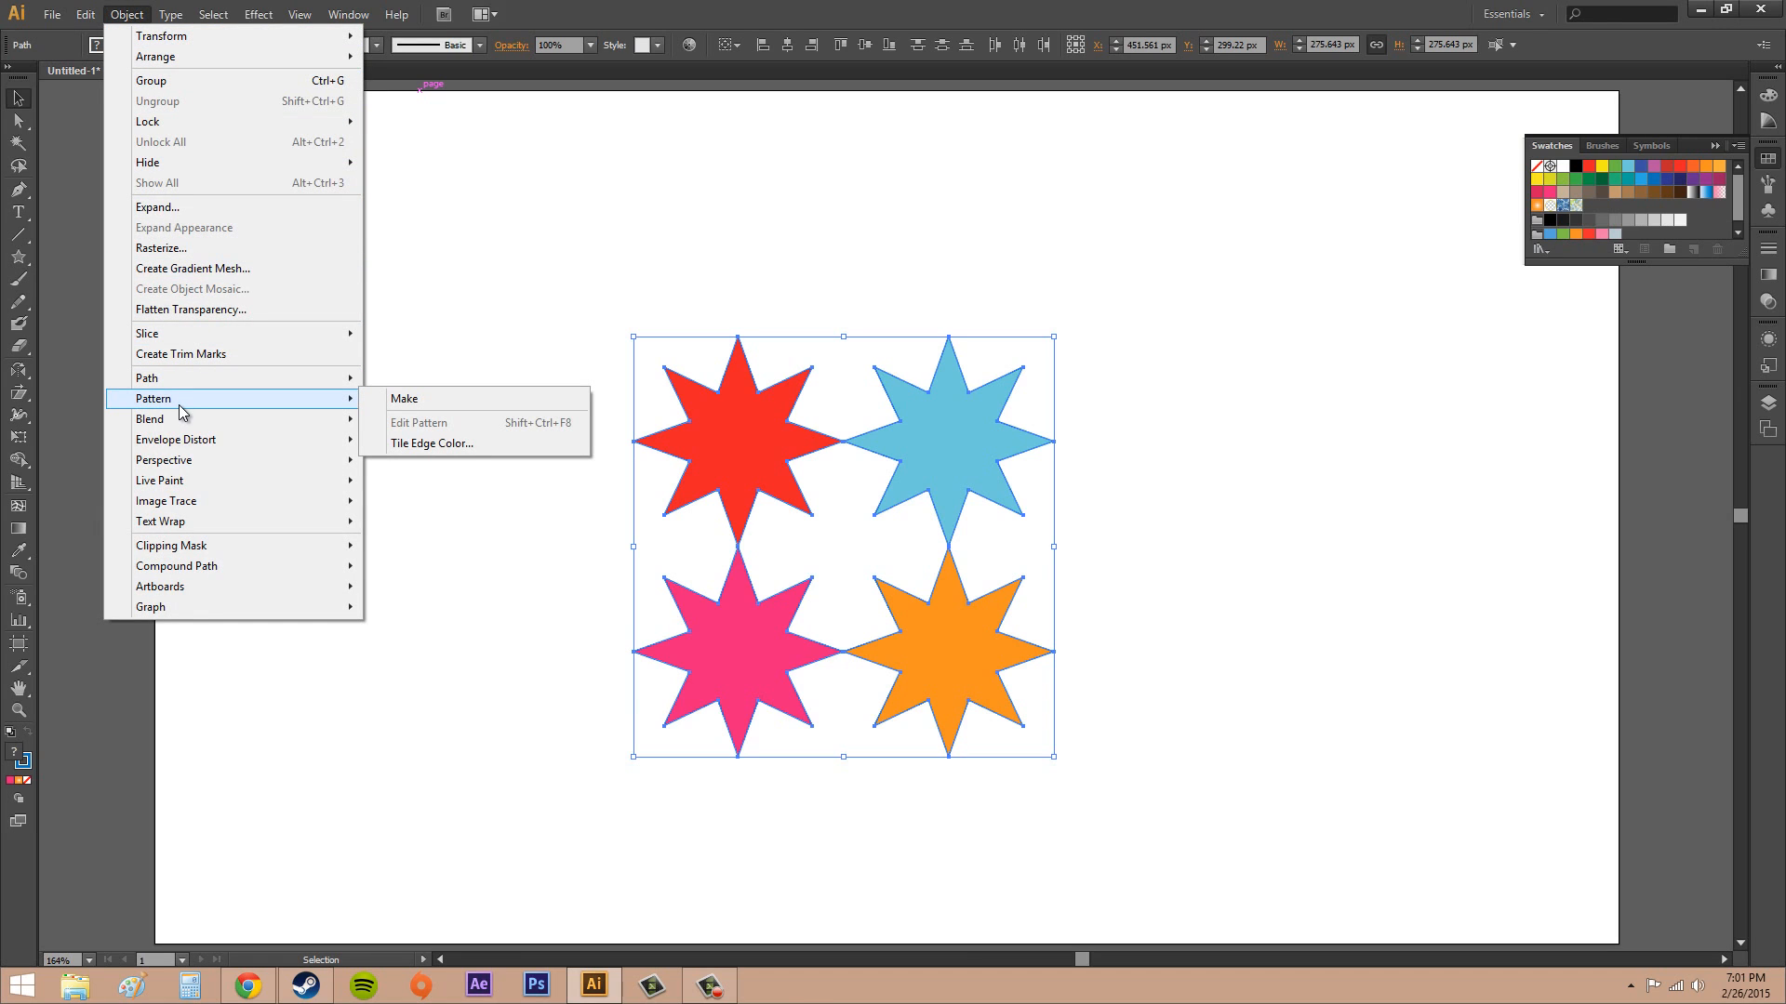
click(461, 408)
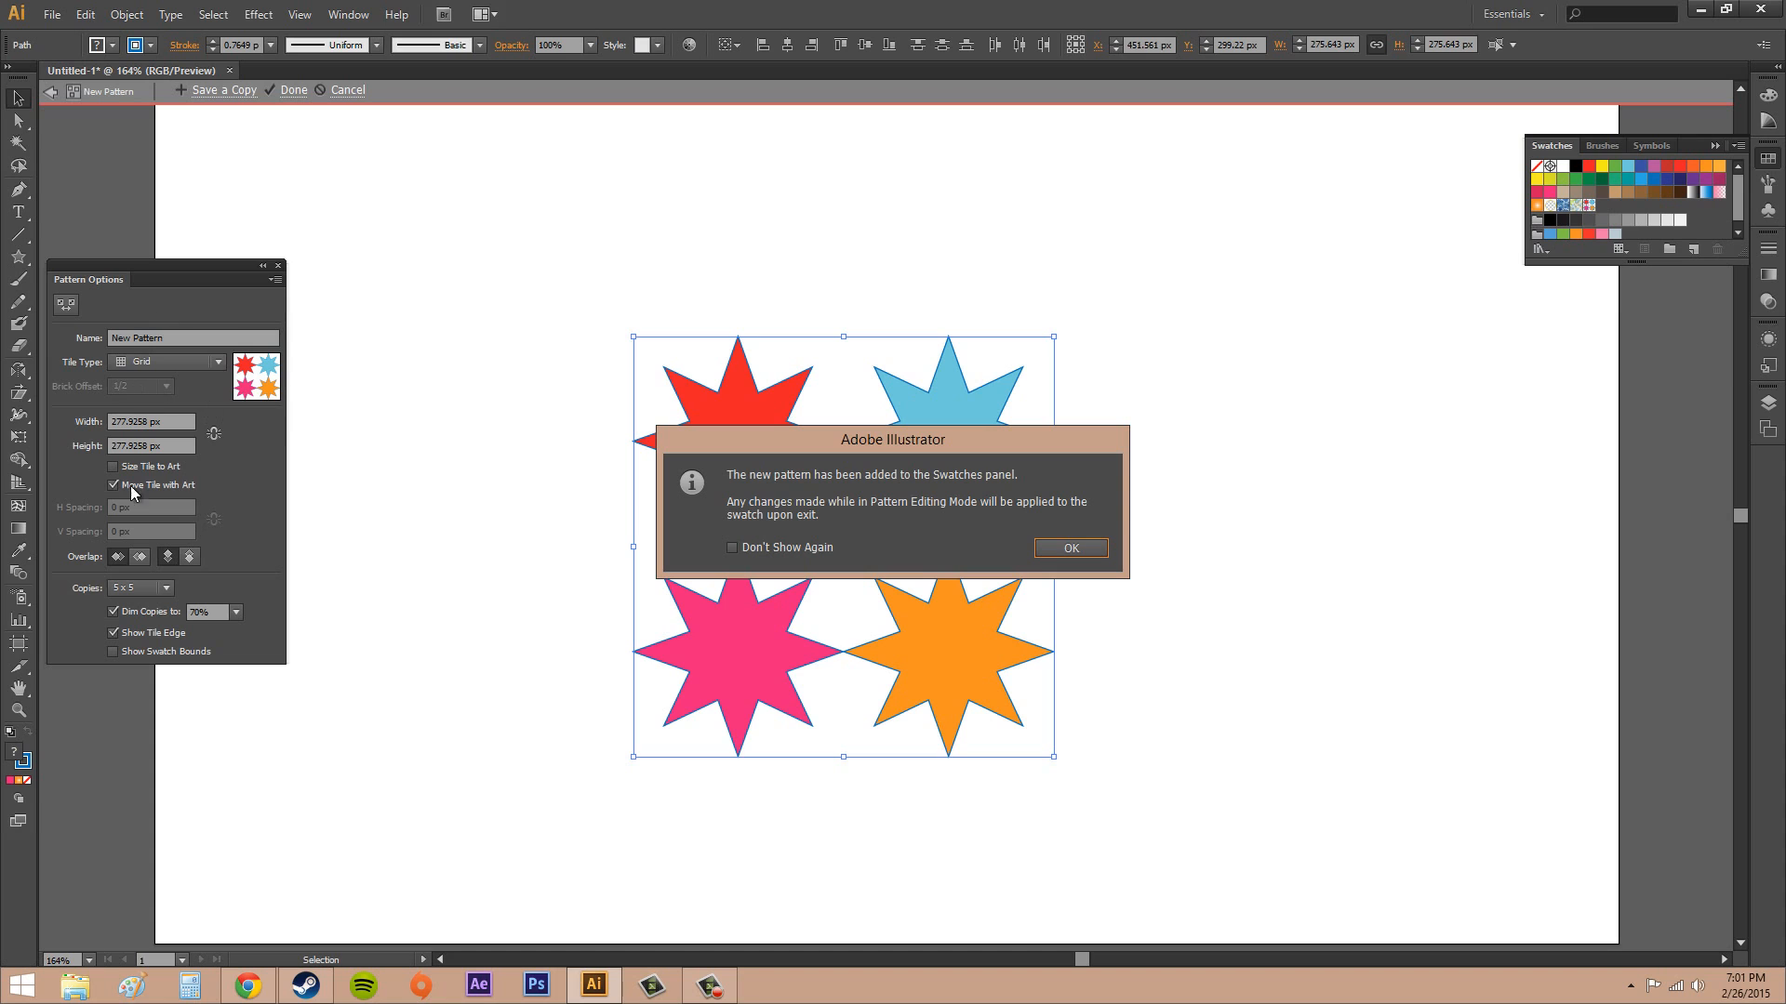
click(1087, 552)
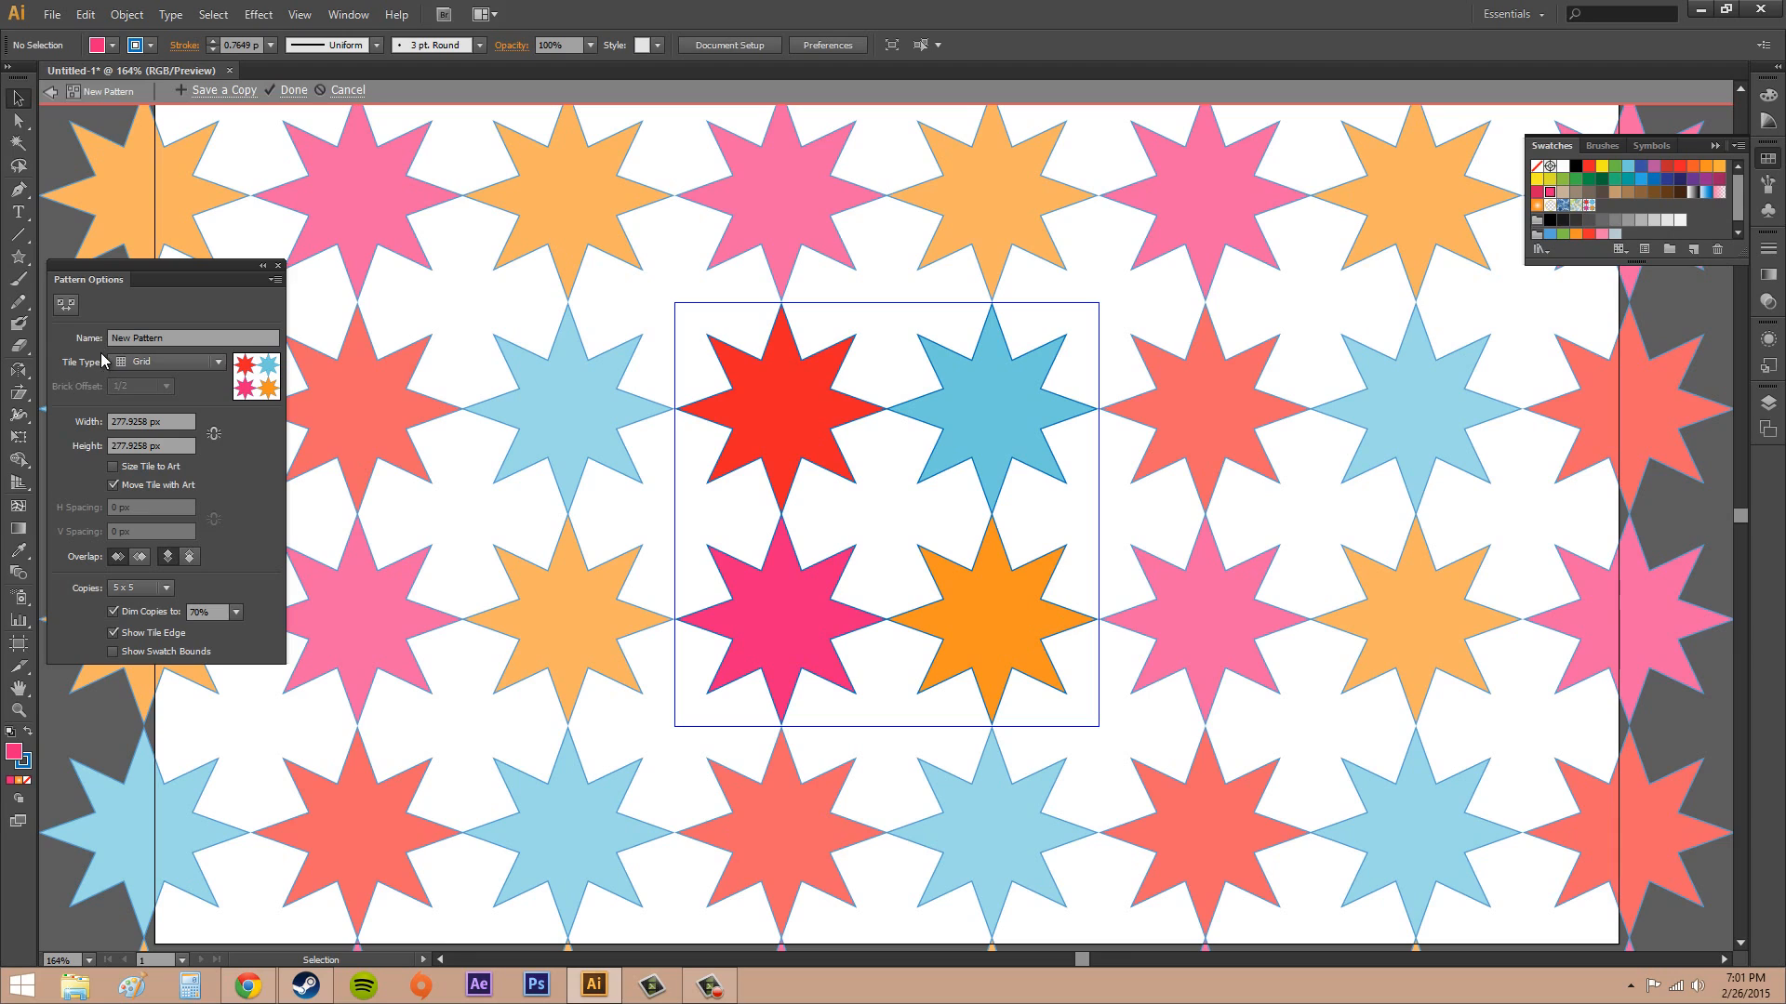
drag(144, 277, 333, 364)
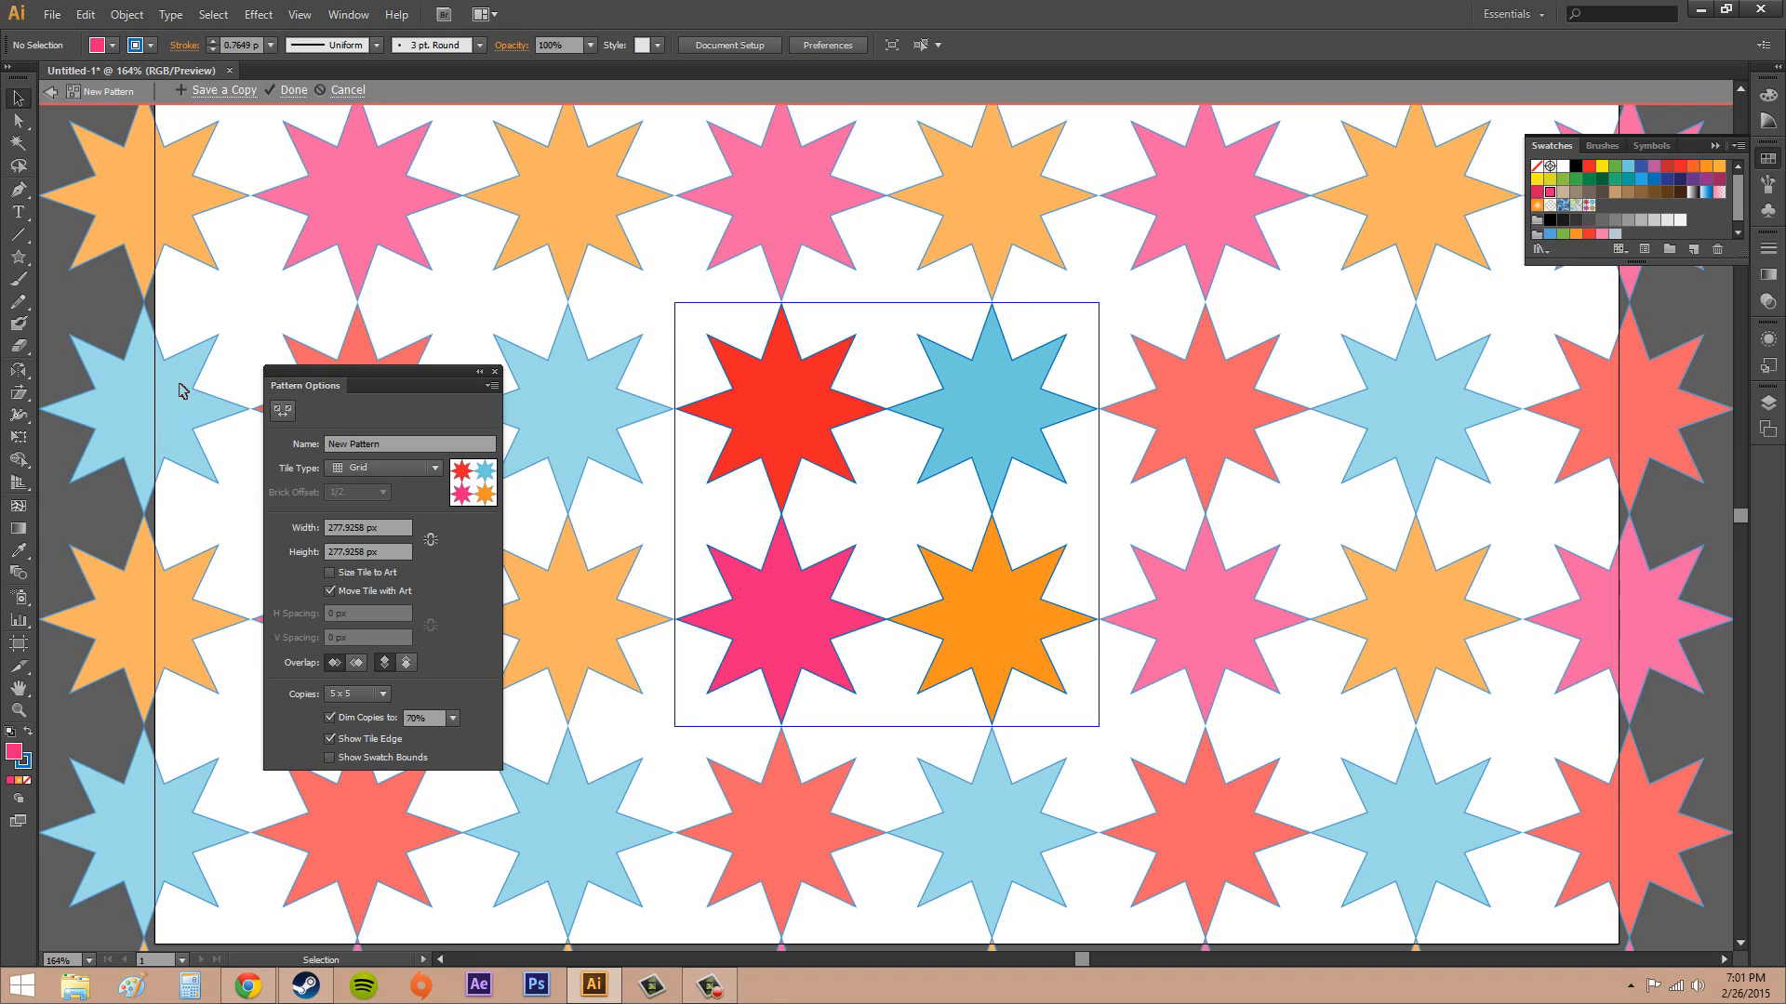
Try resizing the pattern tile to about 201 × 134 px with the Pattern Tile tool and undo the change
click(286, 415)
click(284, 411)
click(284, 411)
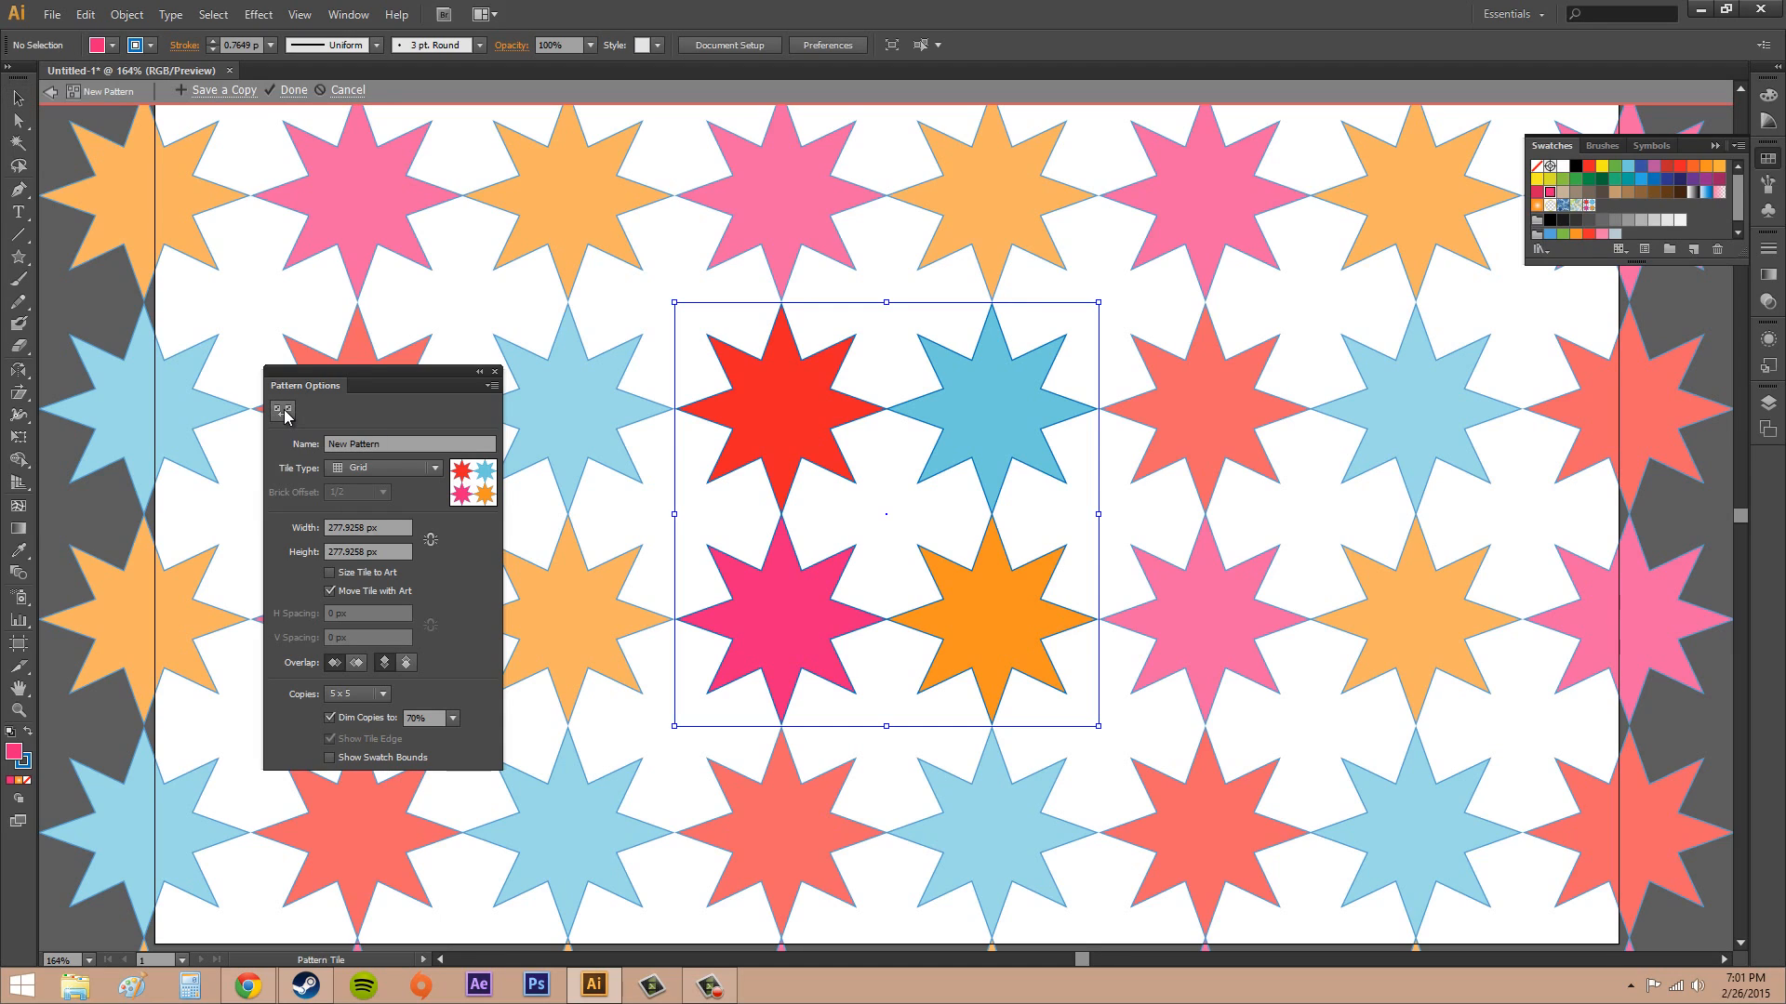
click(284, 411)
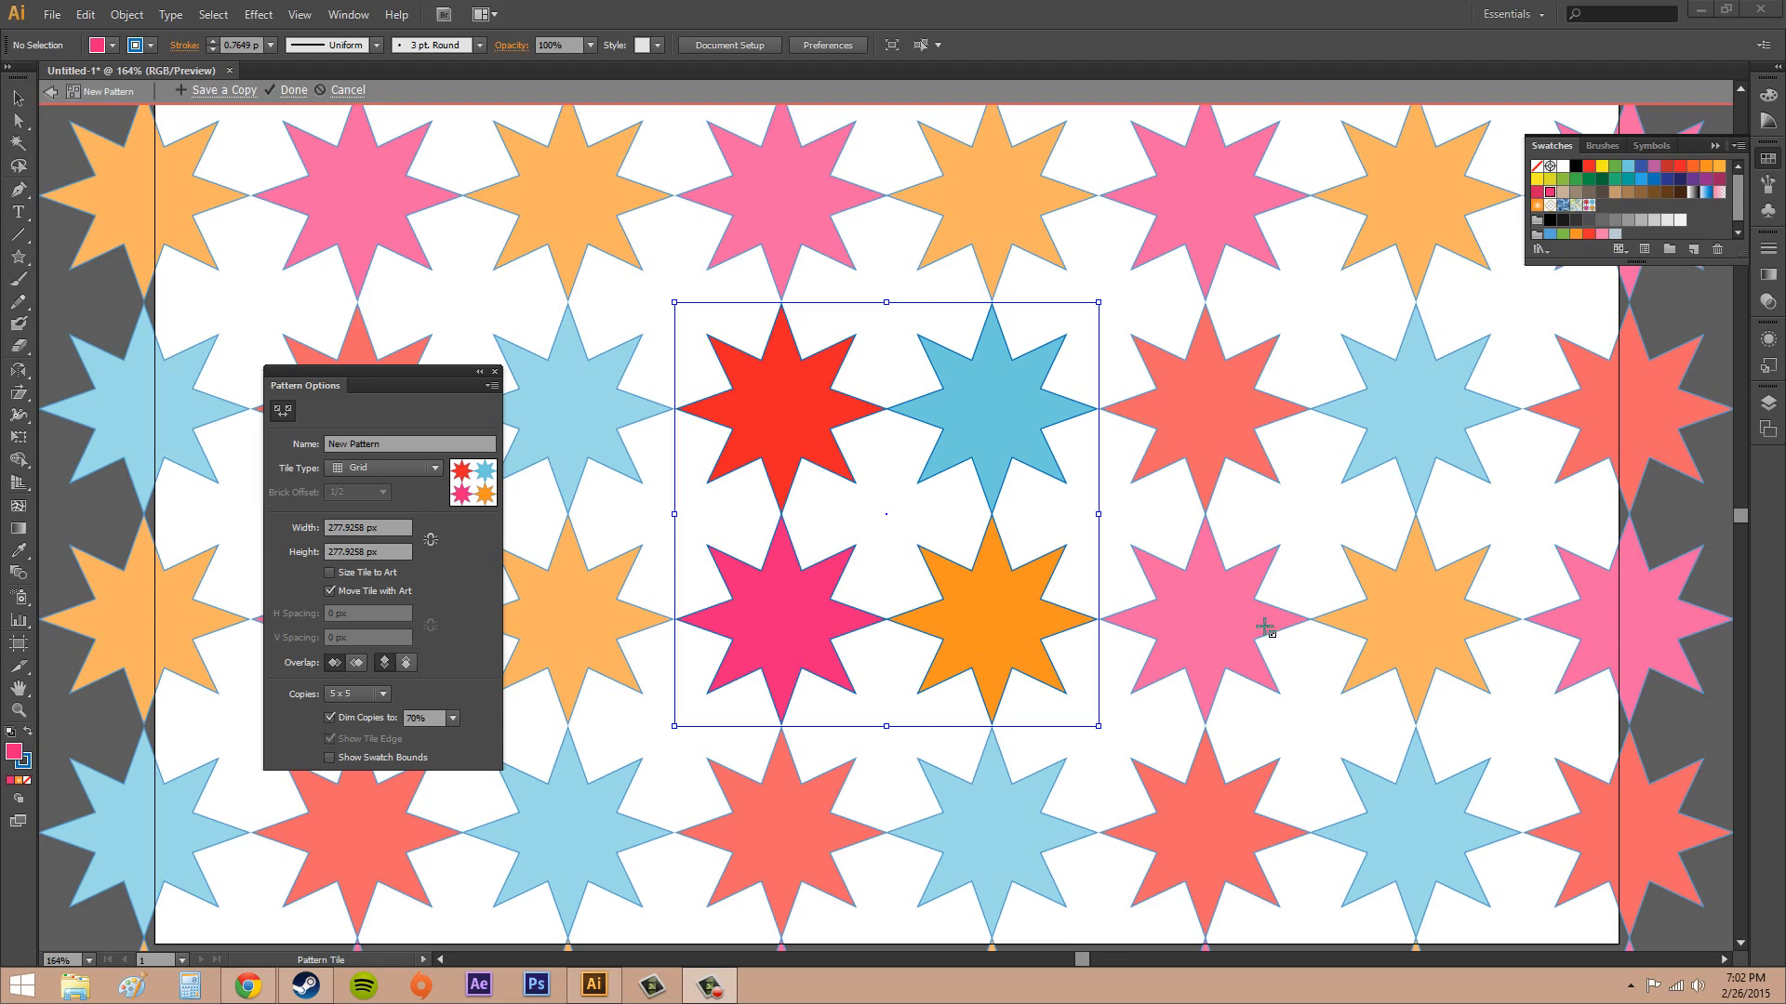
click(284, 415)
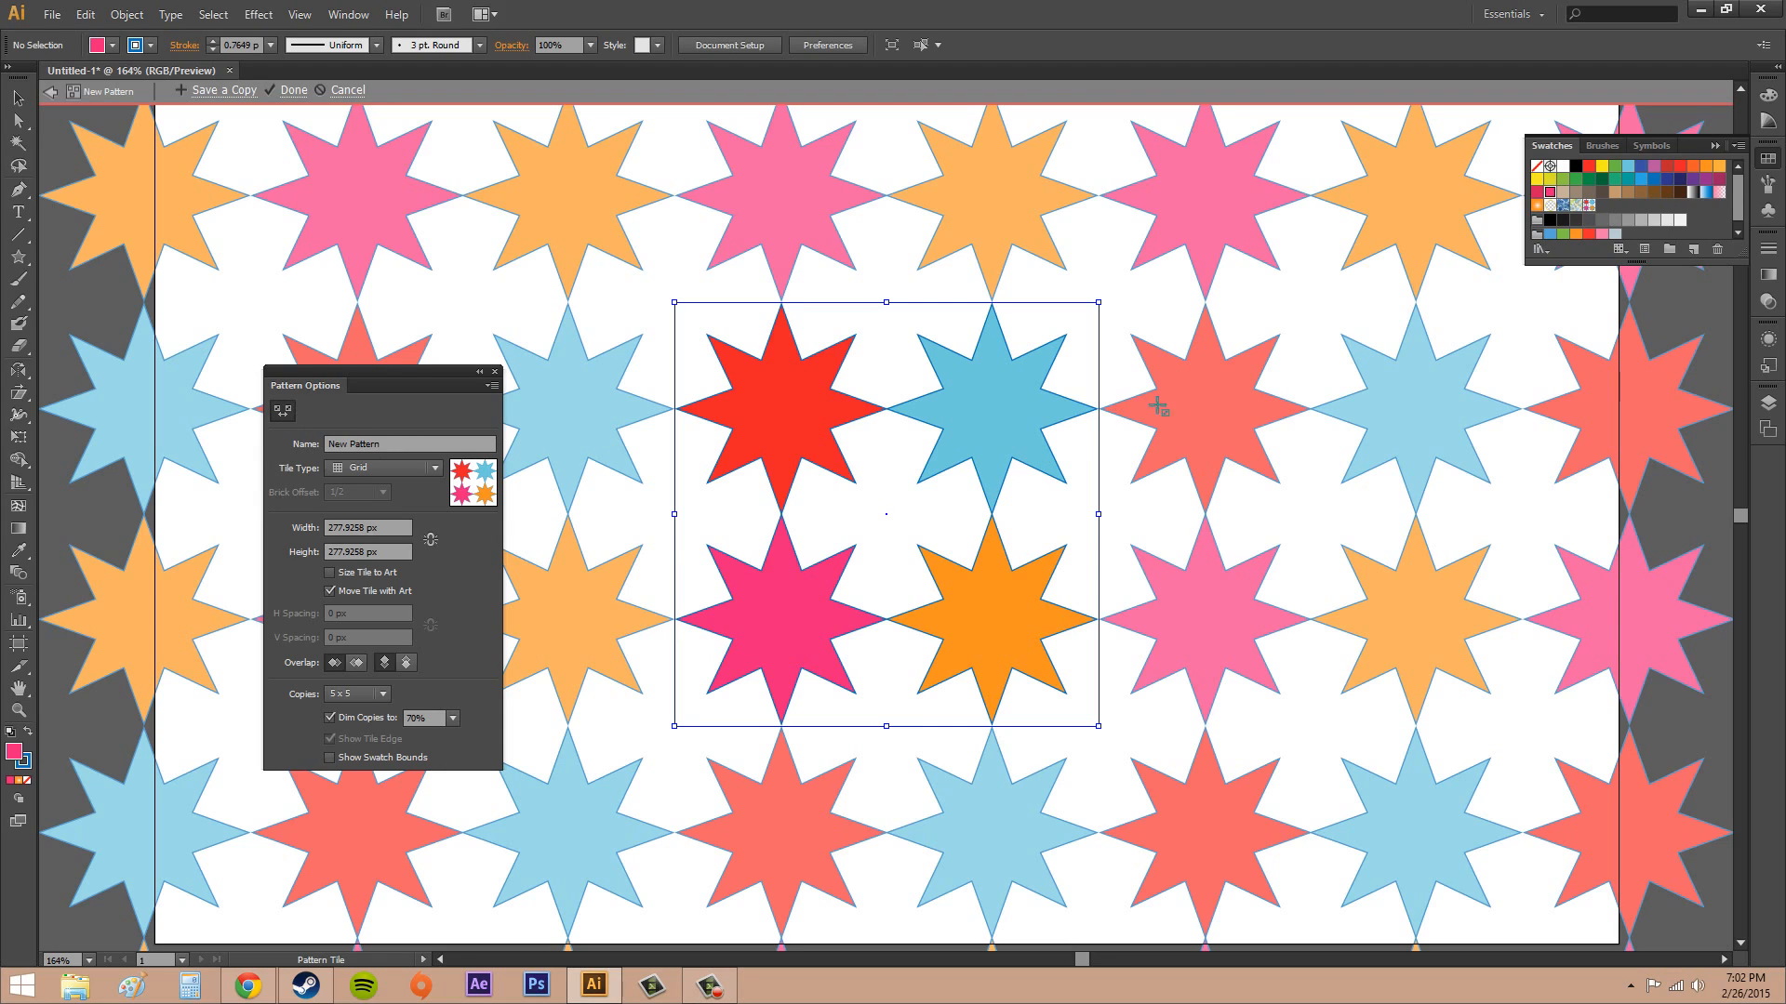
drag(1043, 416, 741, 622)
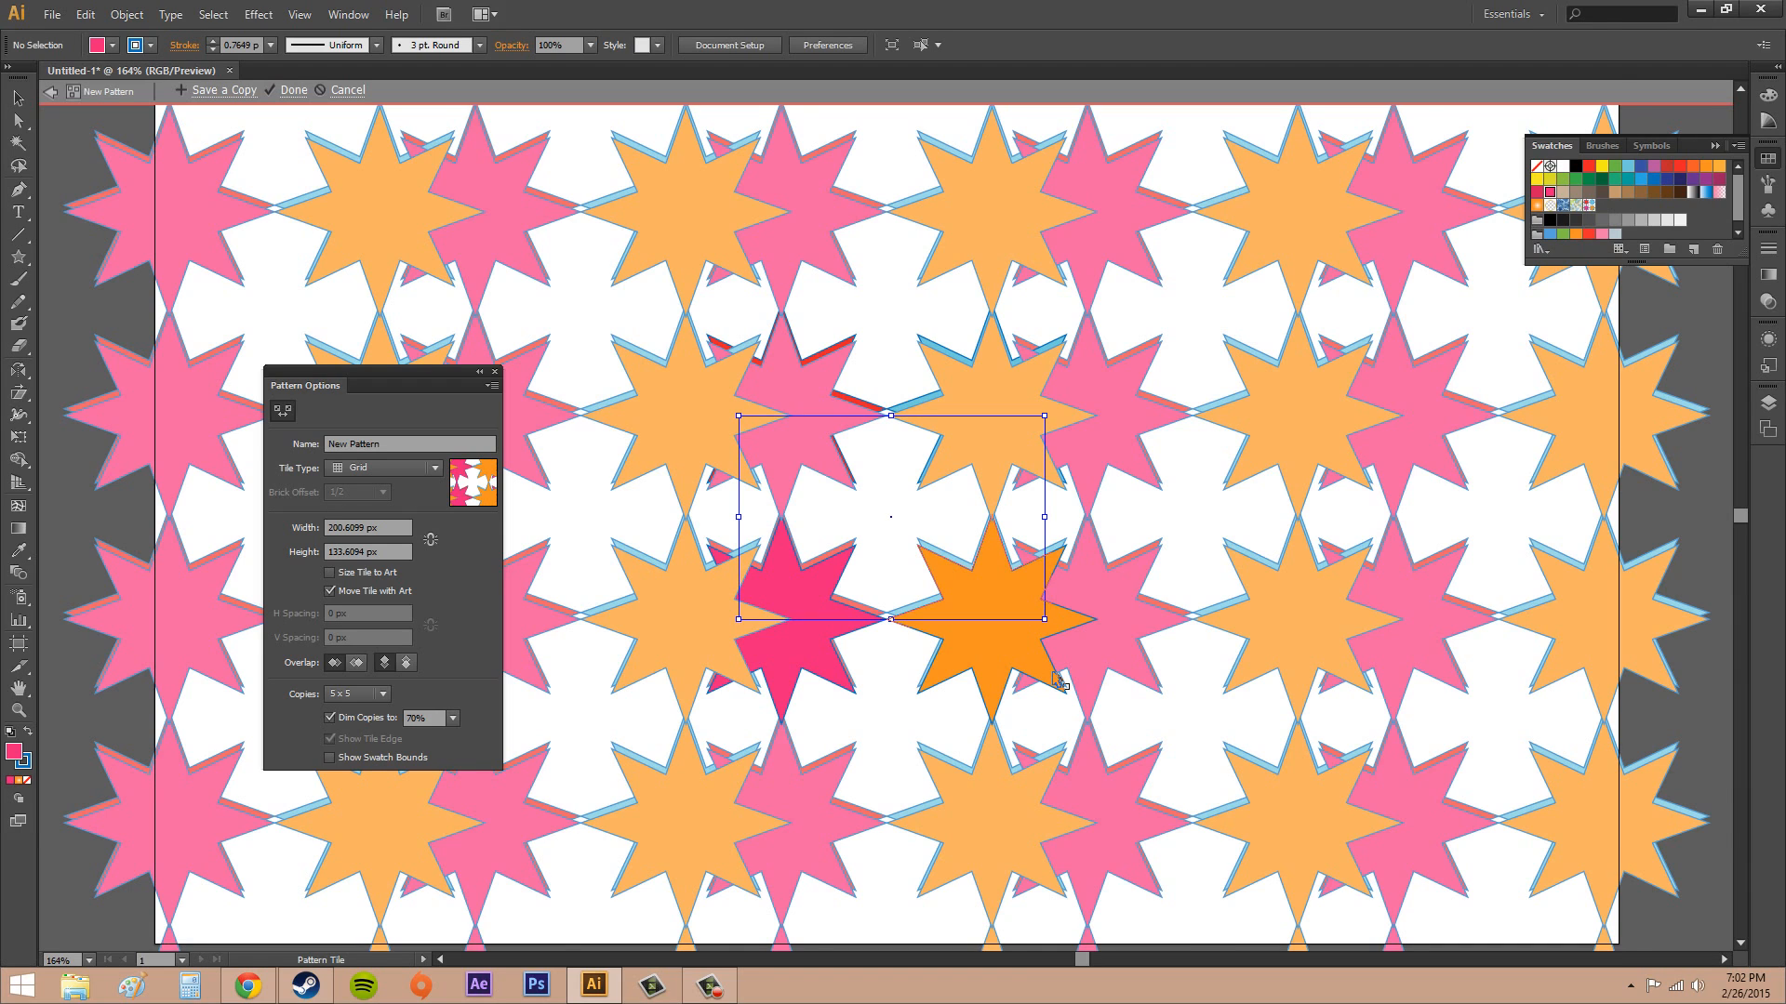
key(ctrl+z)
click(282, 412)
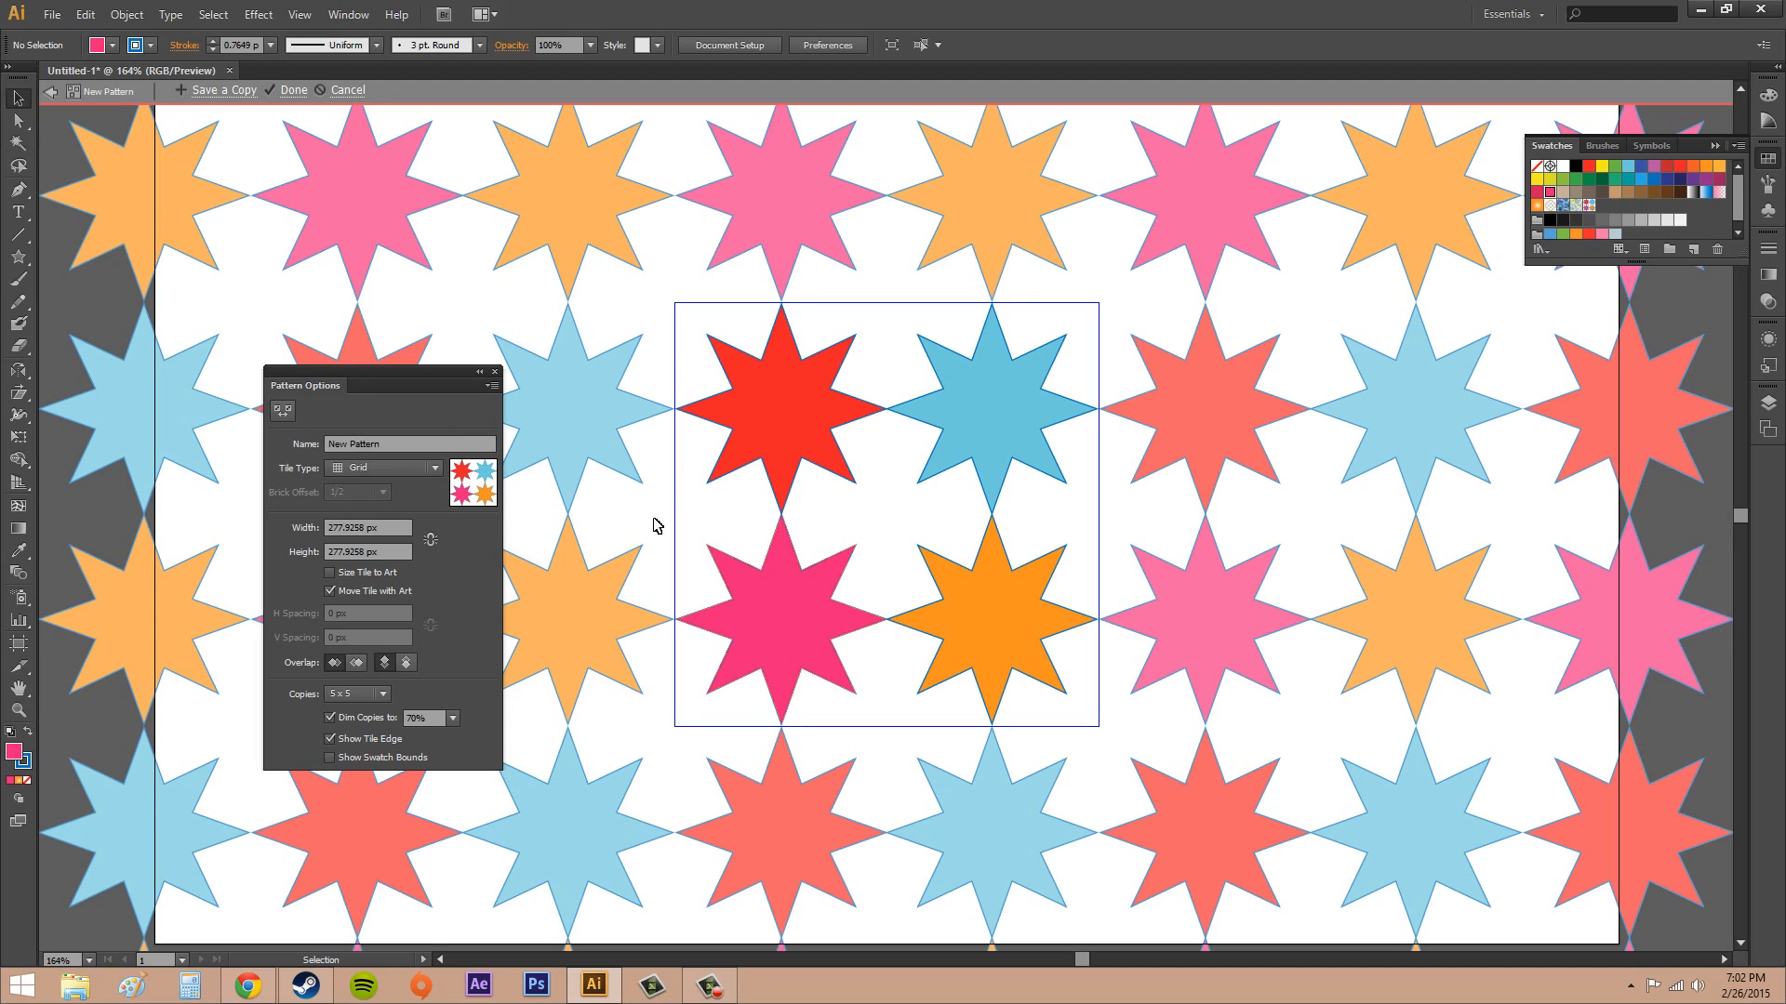
Rename the pattern as ColorStars
click(396, 442)
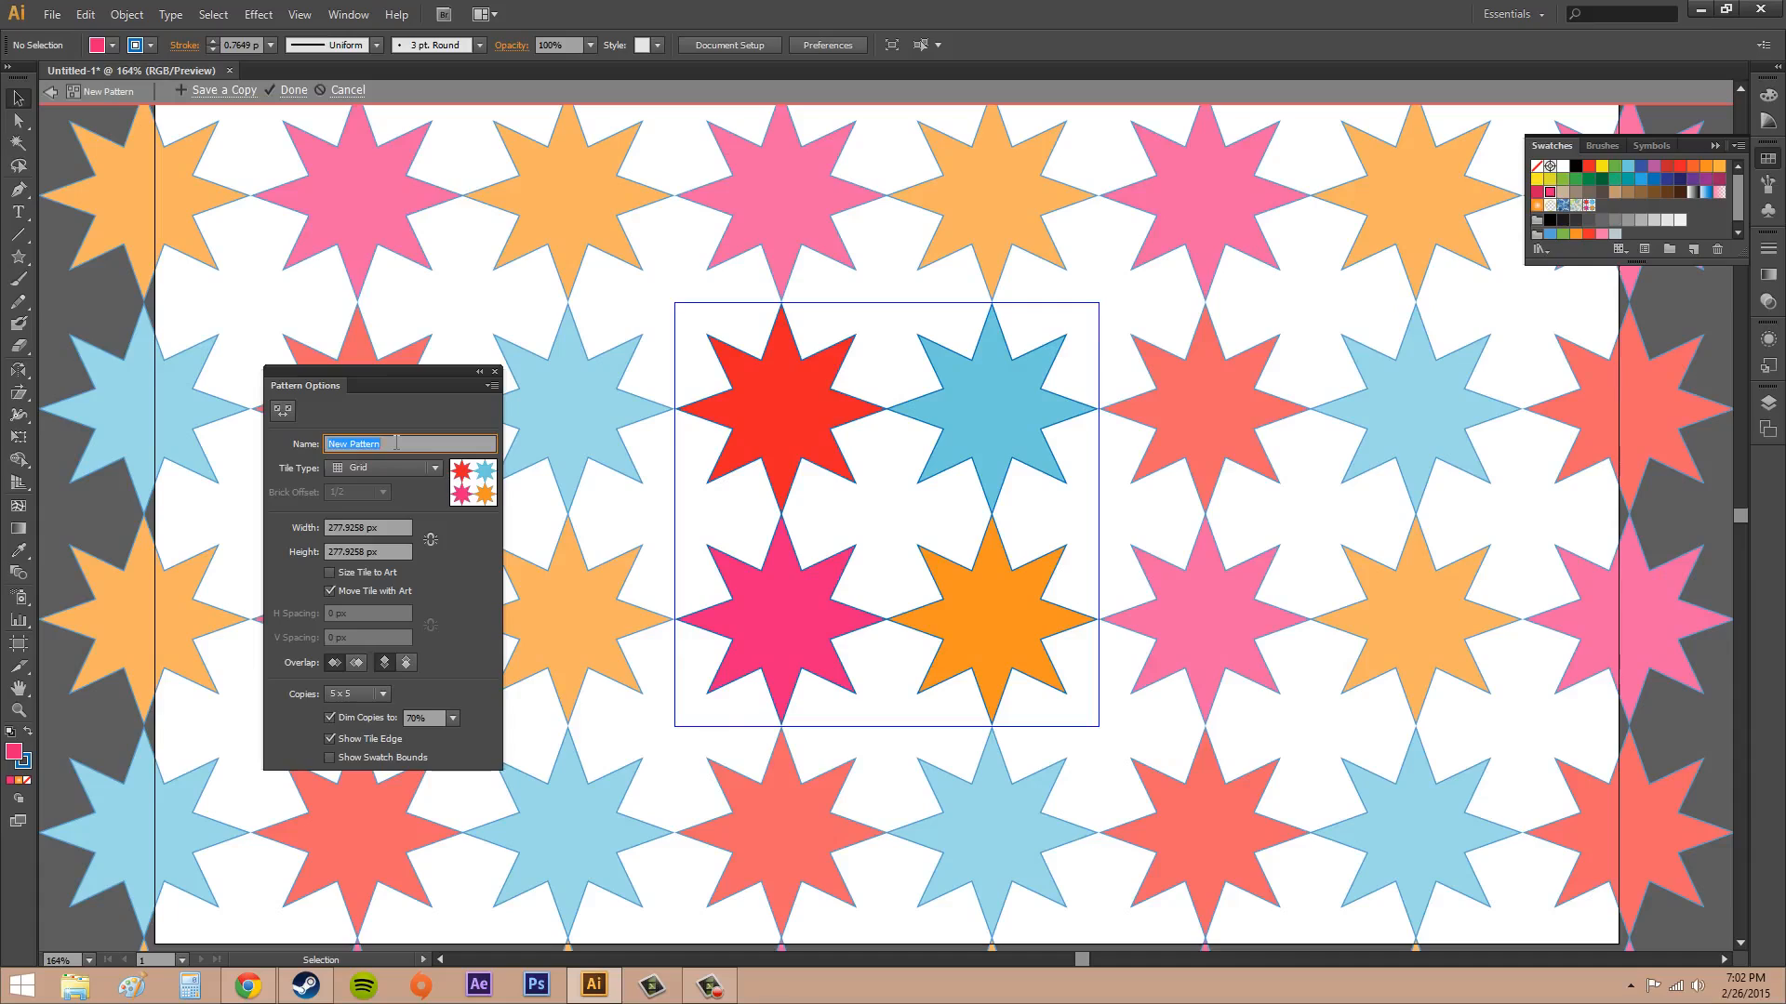
text(ColorStars)
Try the Brick by Row, Brick by Column, Hex by Column and Hex by Row tile types, and return to Grid
click(388, 471)
click(372, 509)
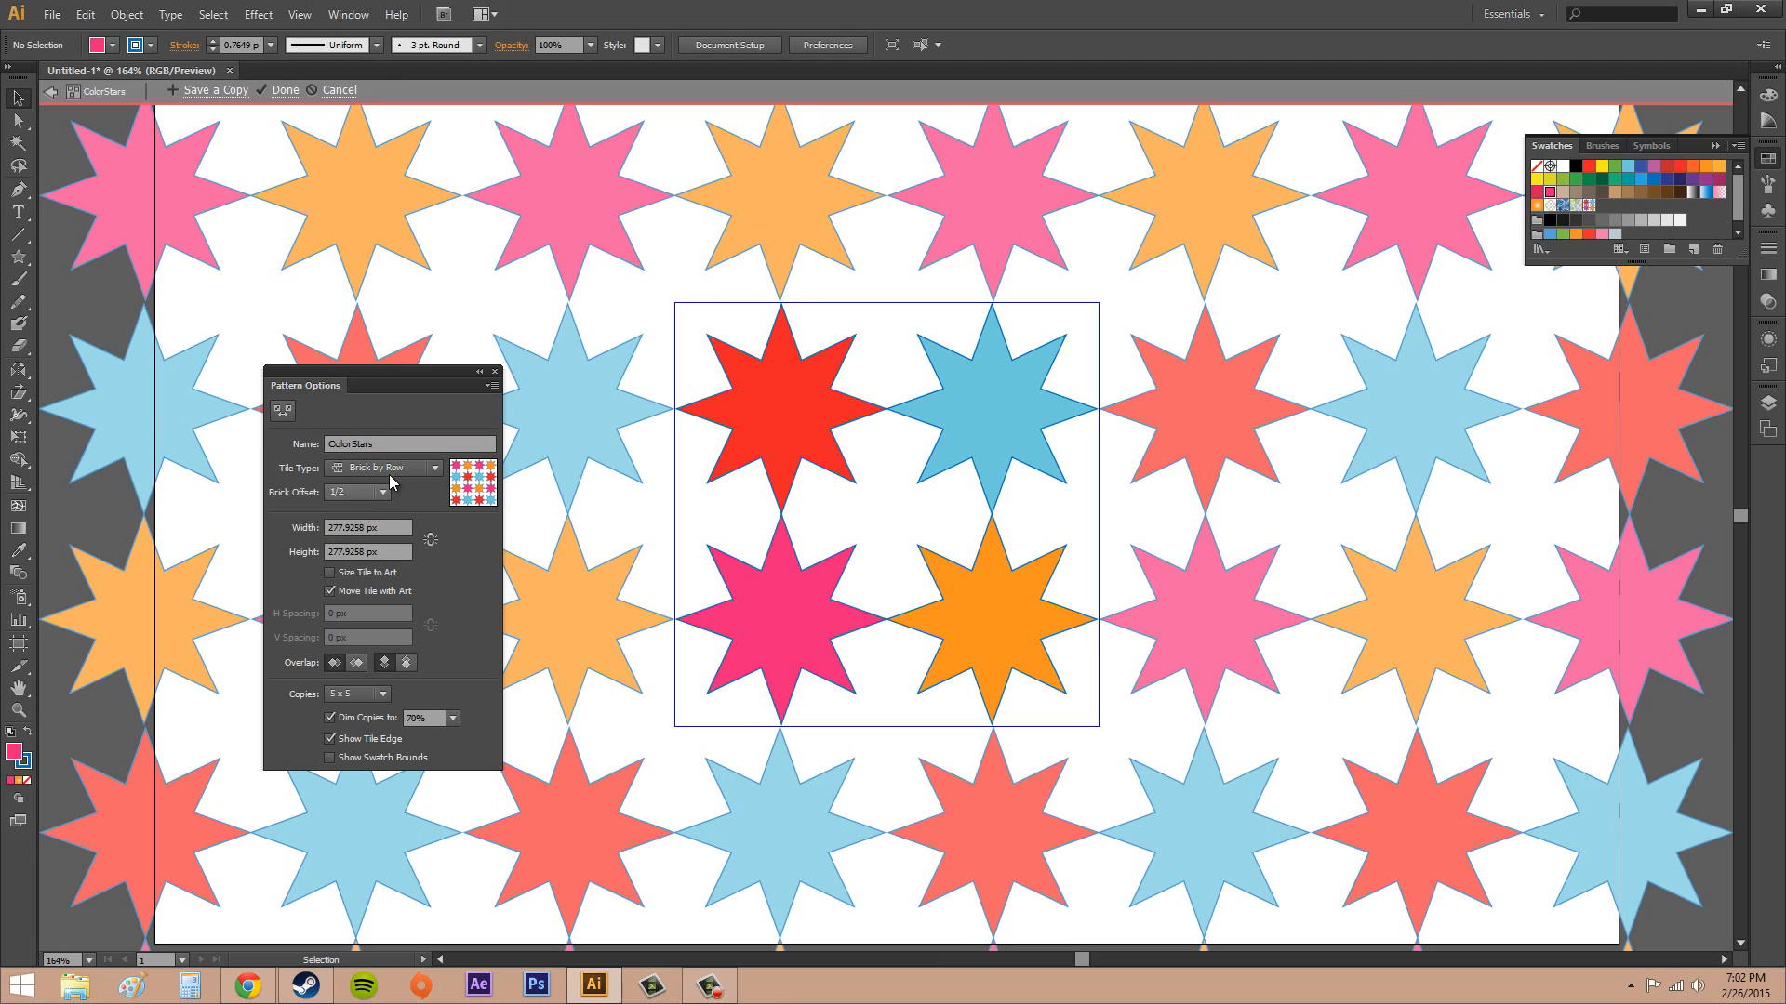
click(389, 474)
click(397, 489)
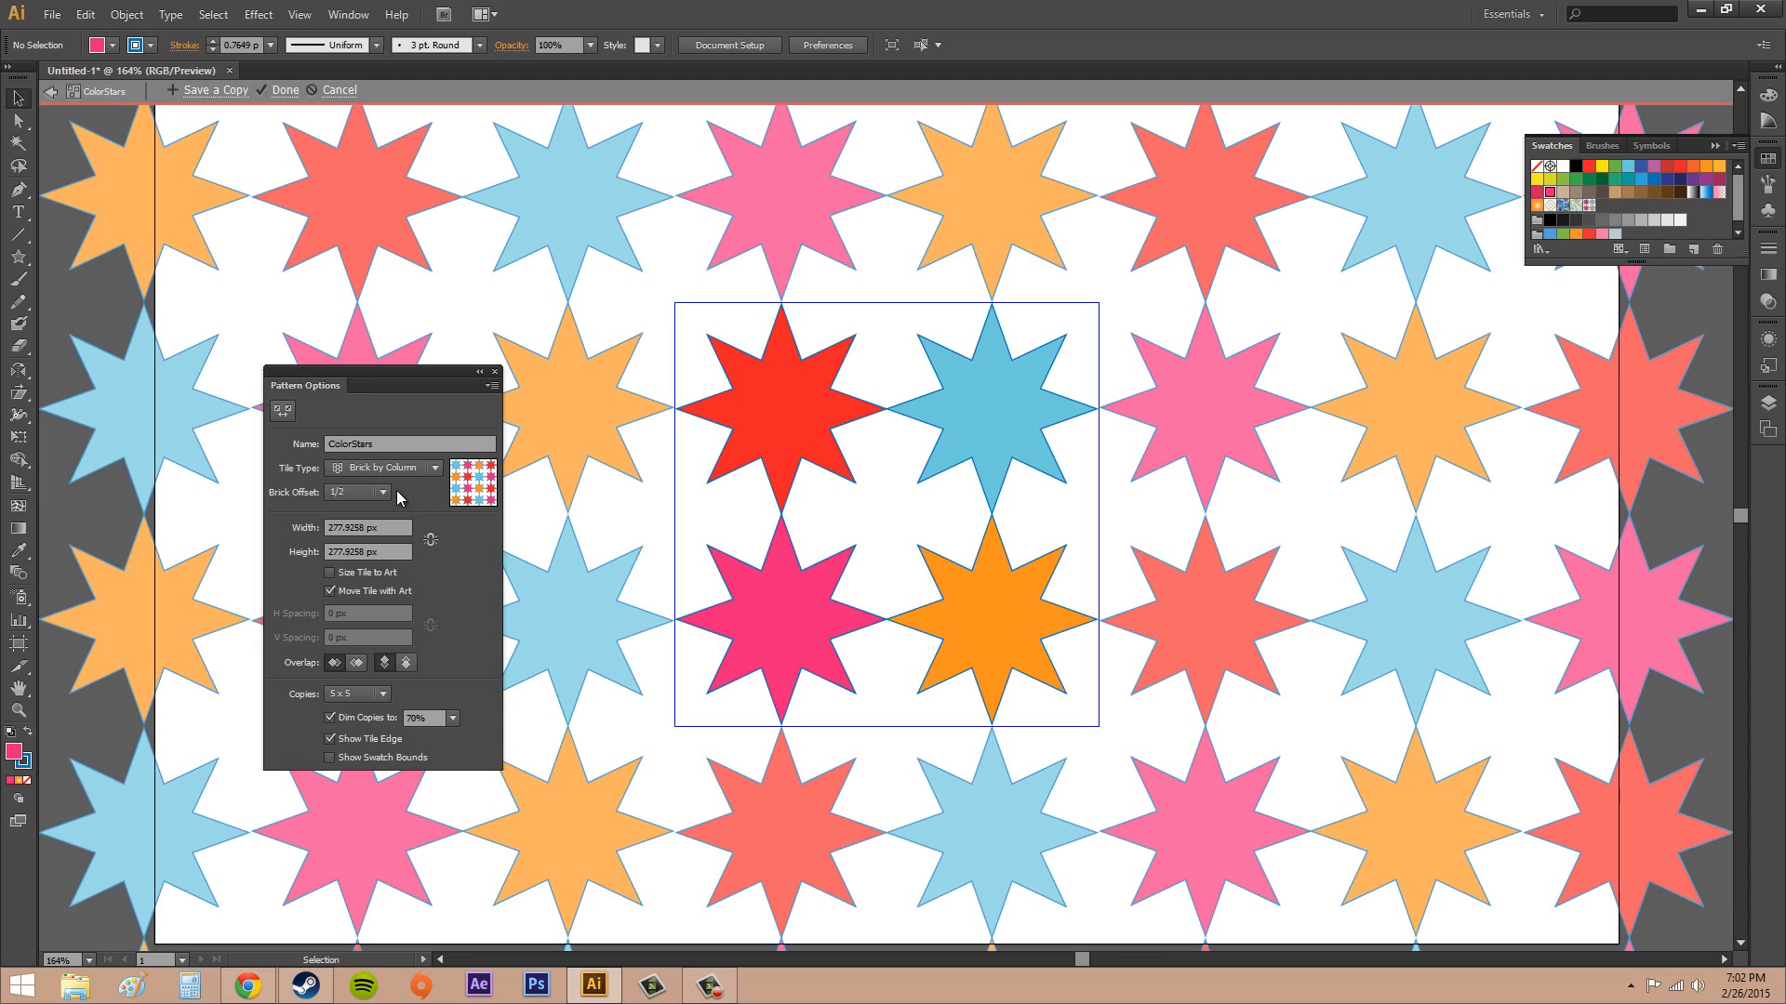
click(400, 479)
click(394, 487)
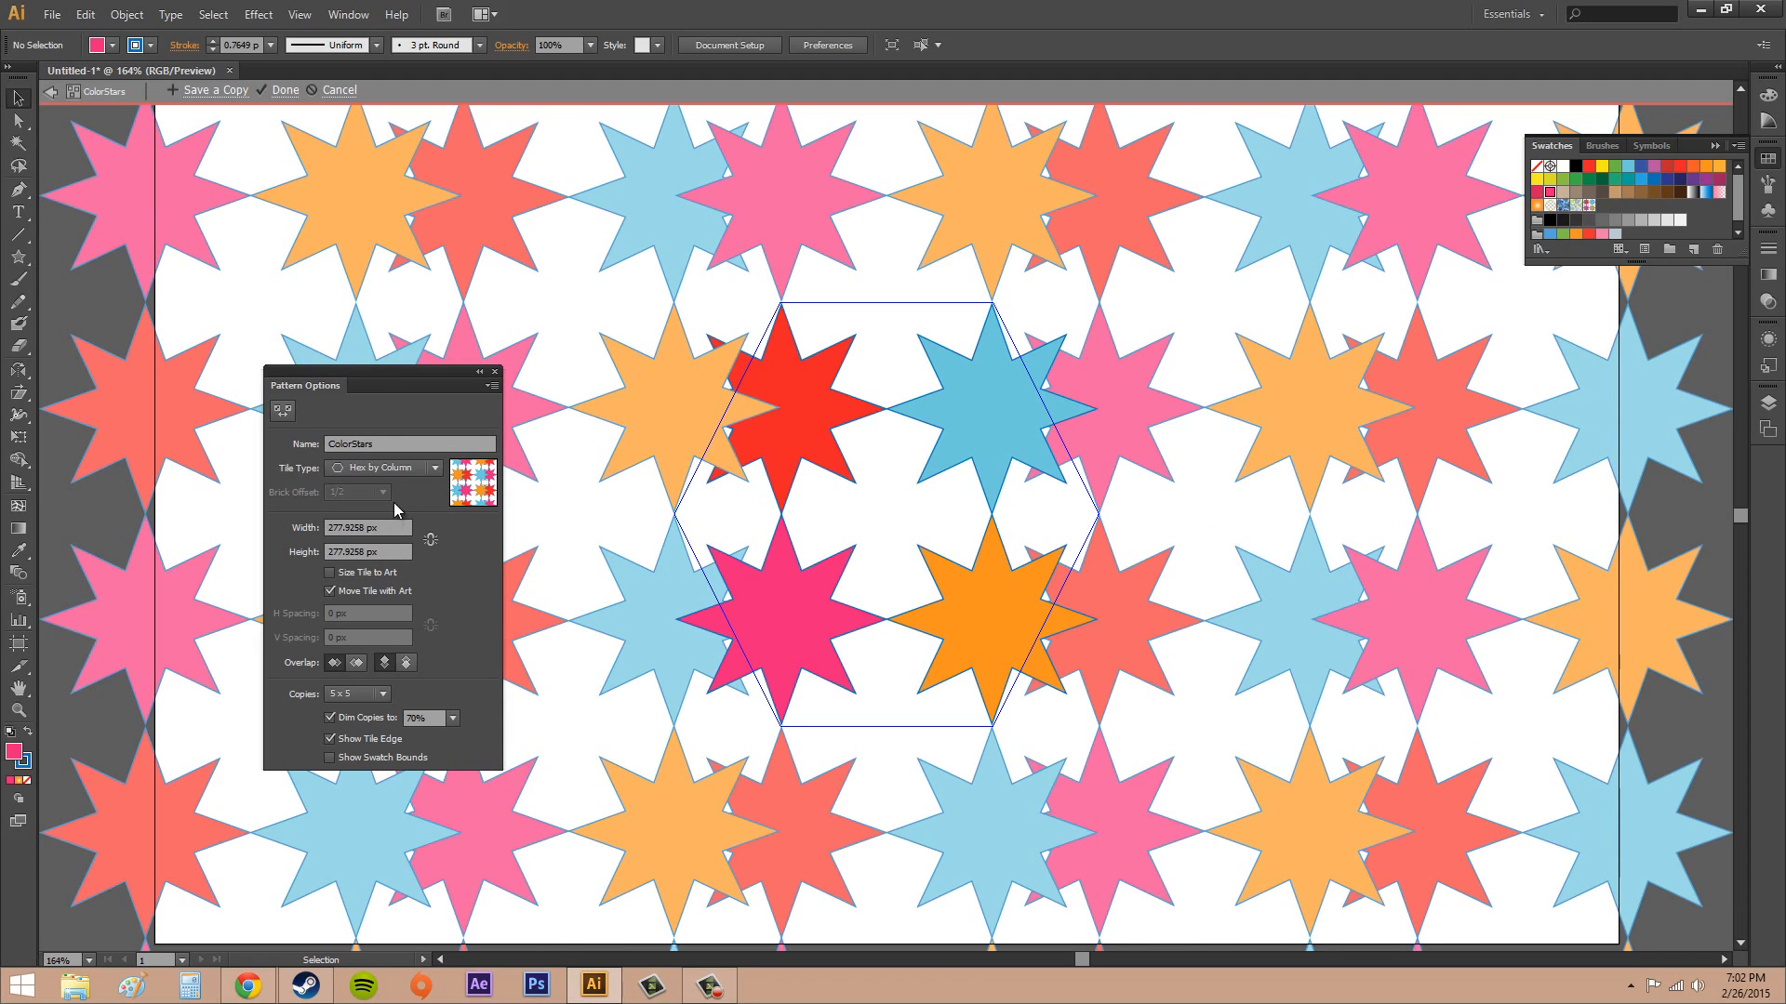
click(407, 472)
click(389, 570)
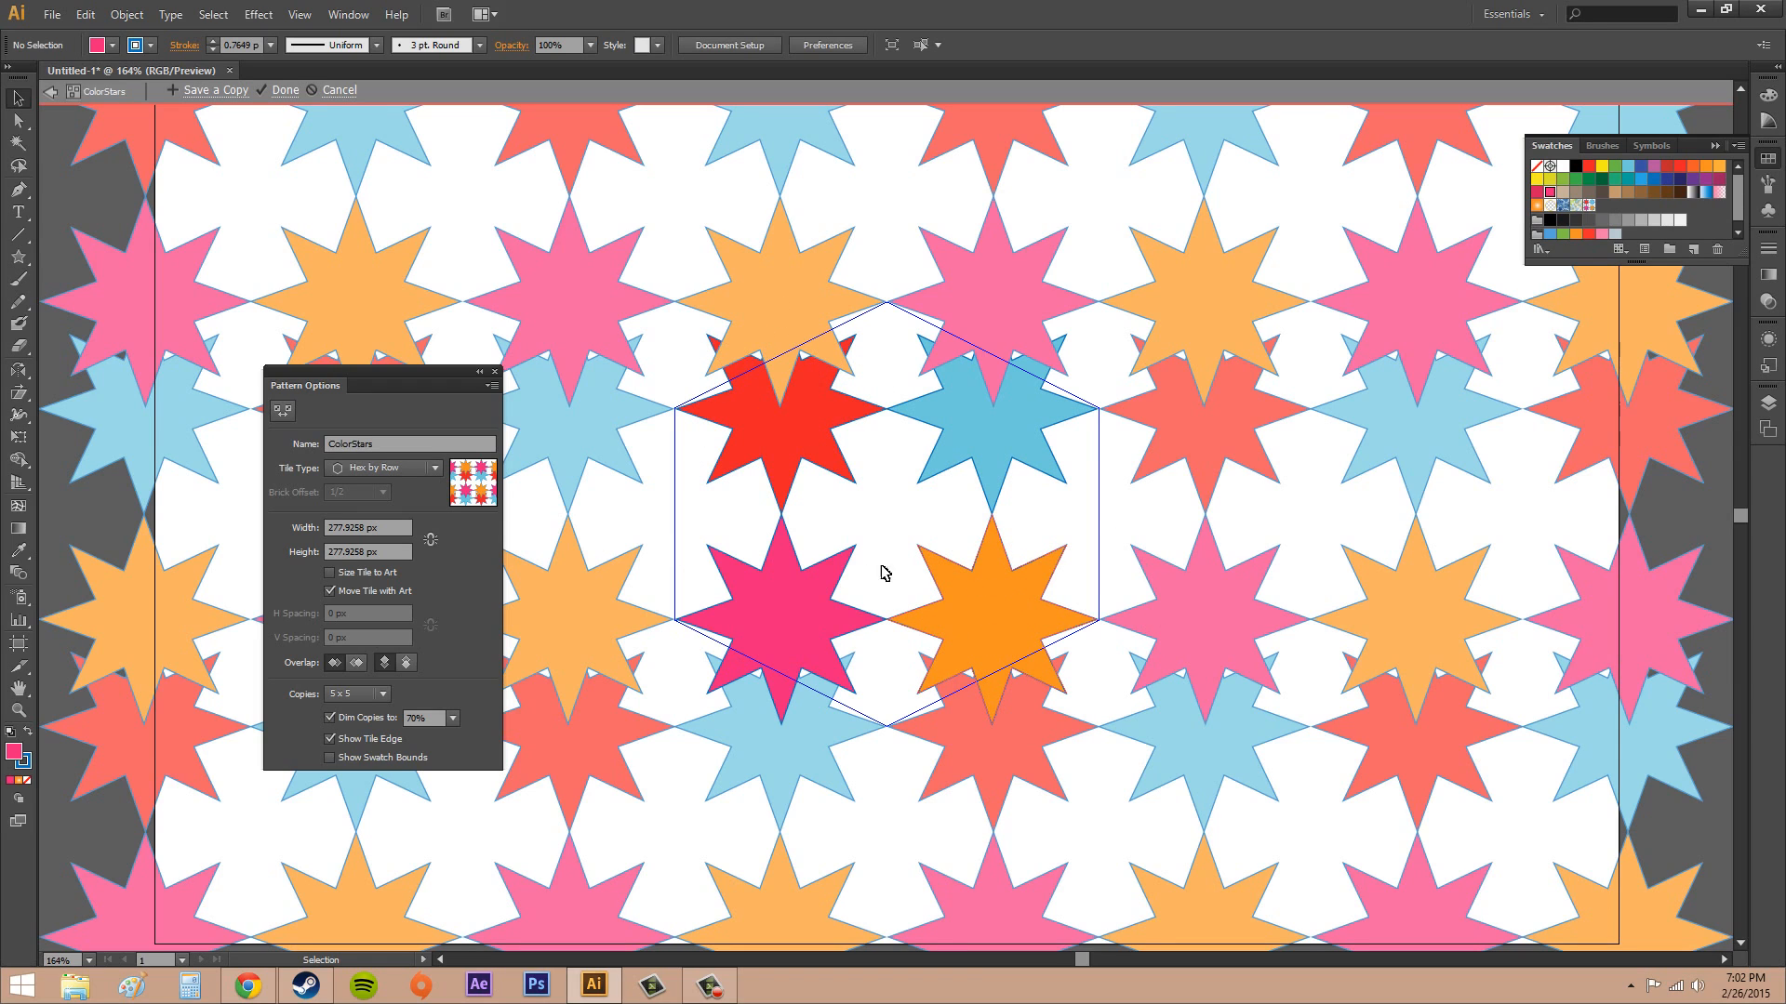
click(370, 467)
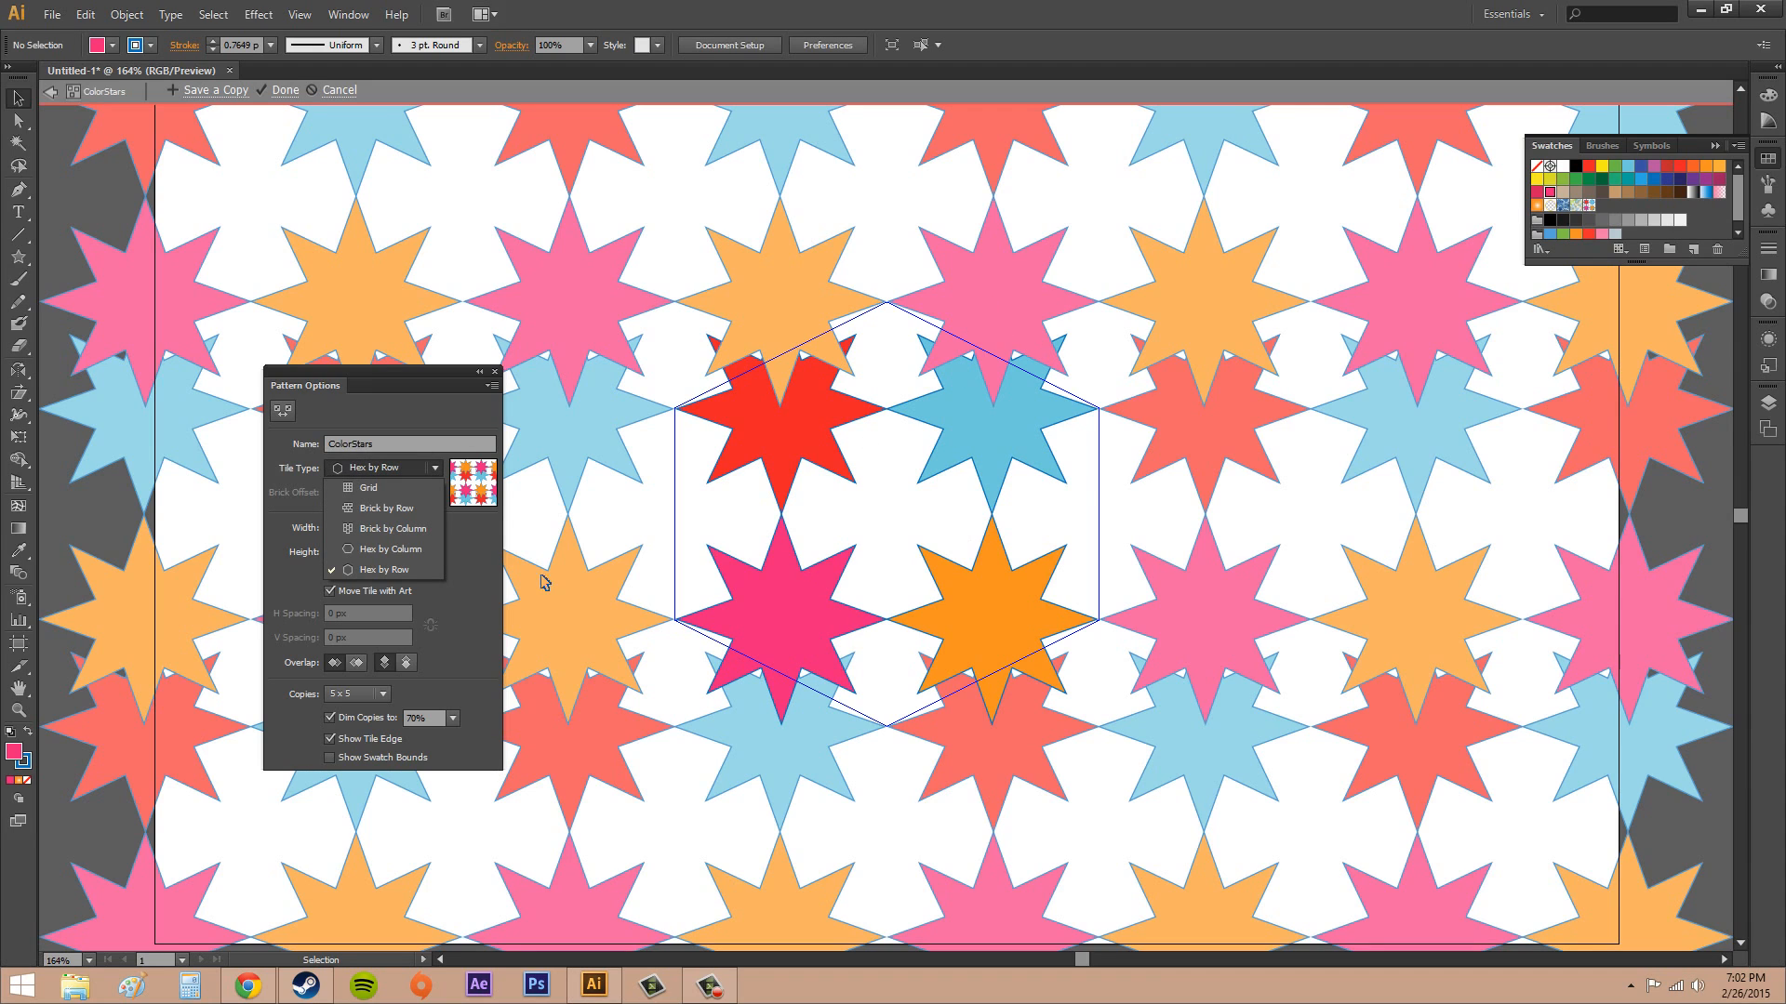
click(383, 508)
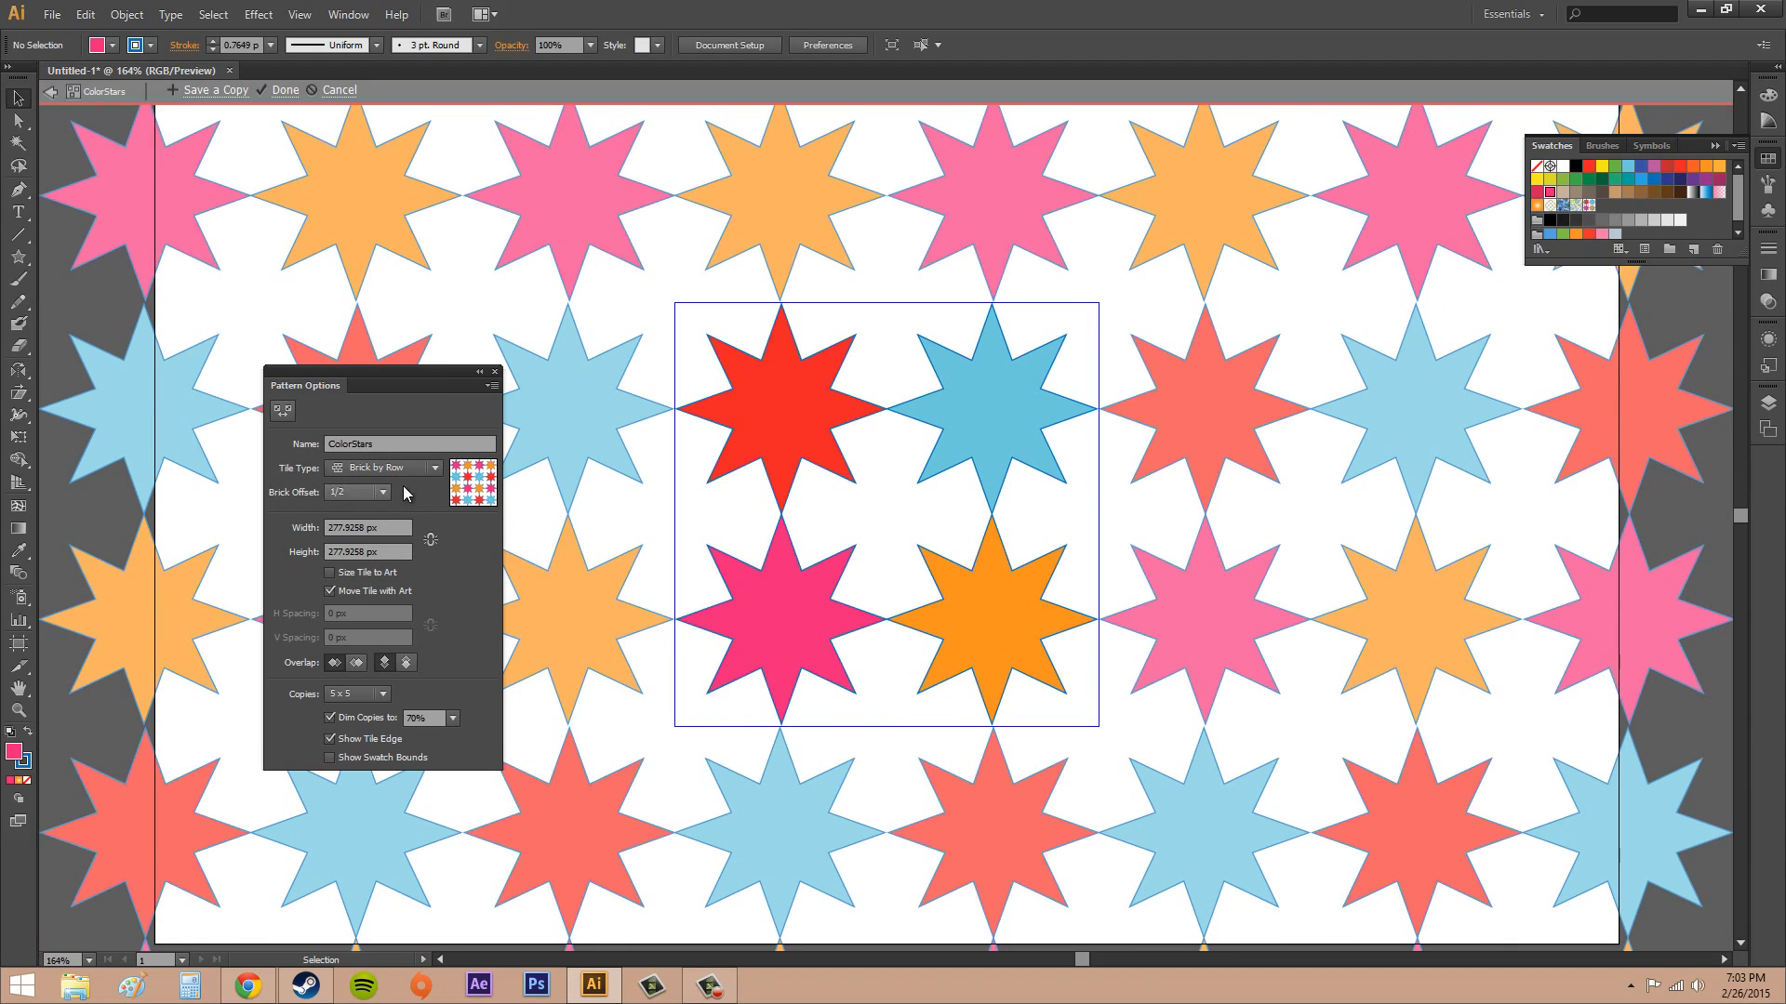
click(401, 472)
click(375, 483)
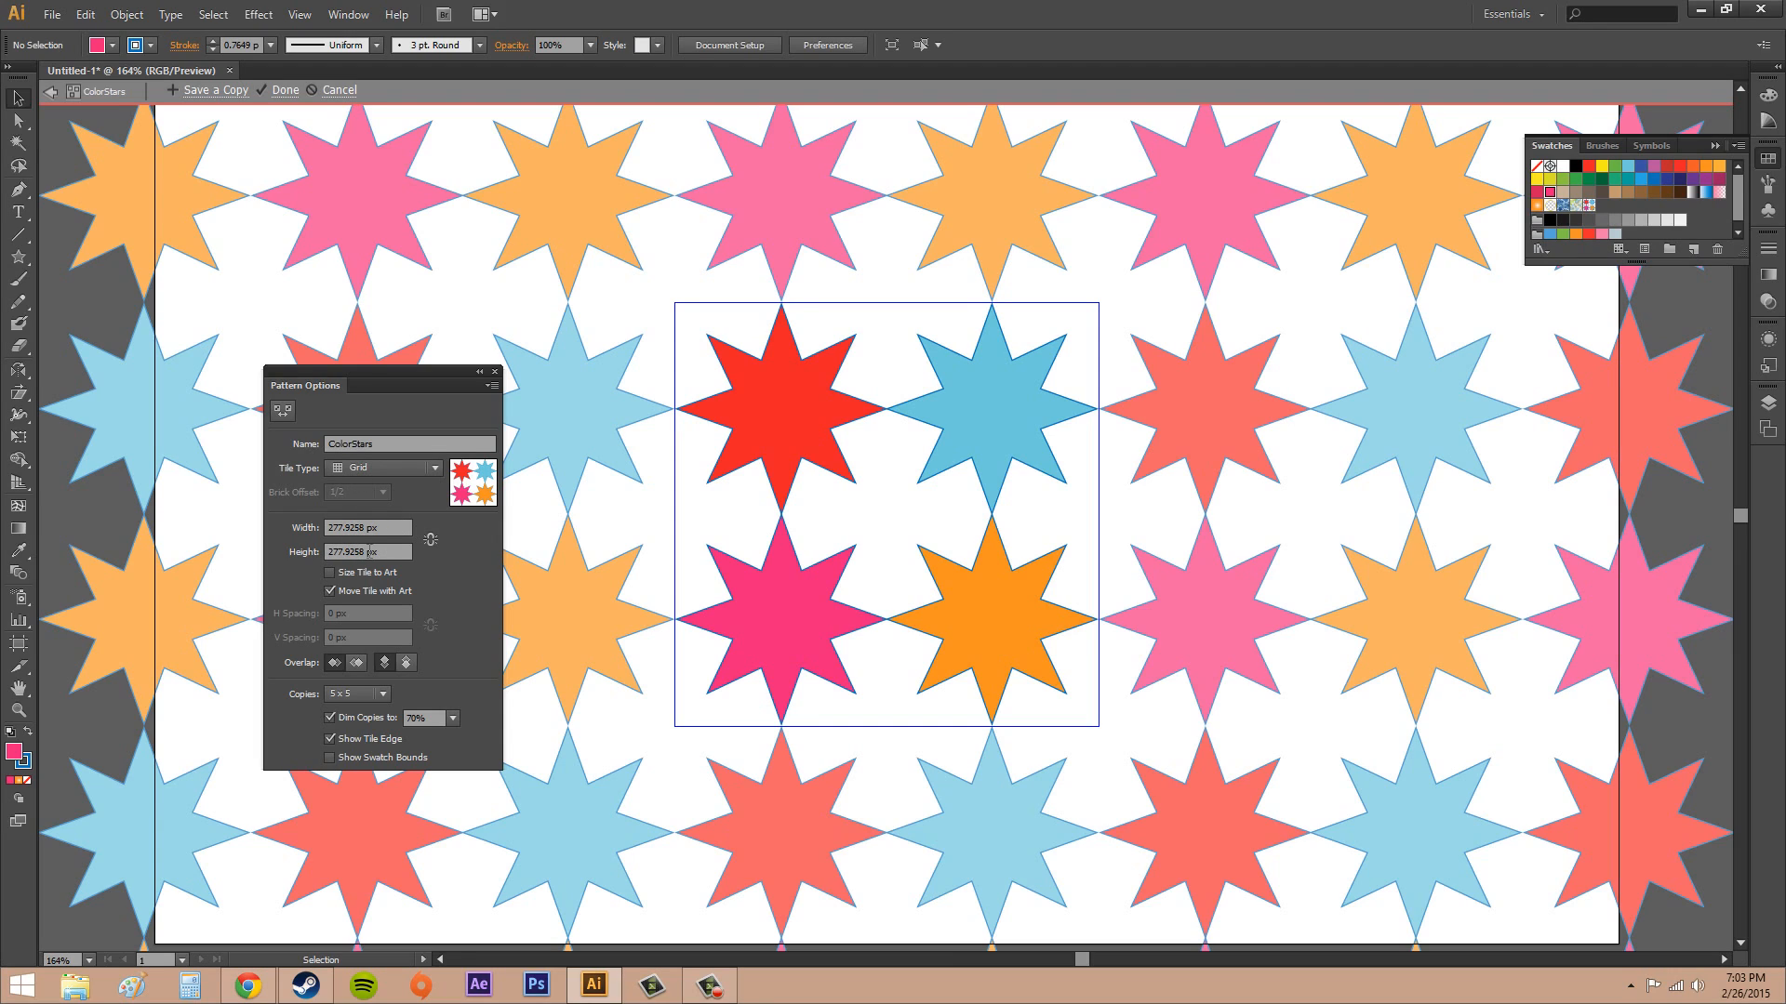
Size the tile to the art and set both the horizontal and vertical spacing to 2 px
click(329, 573)
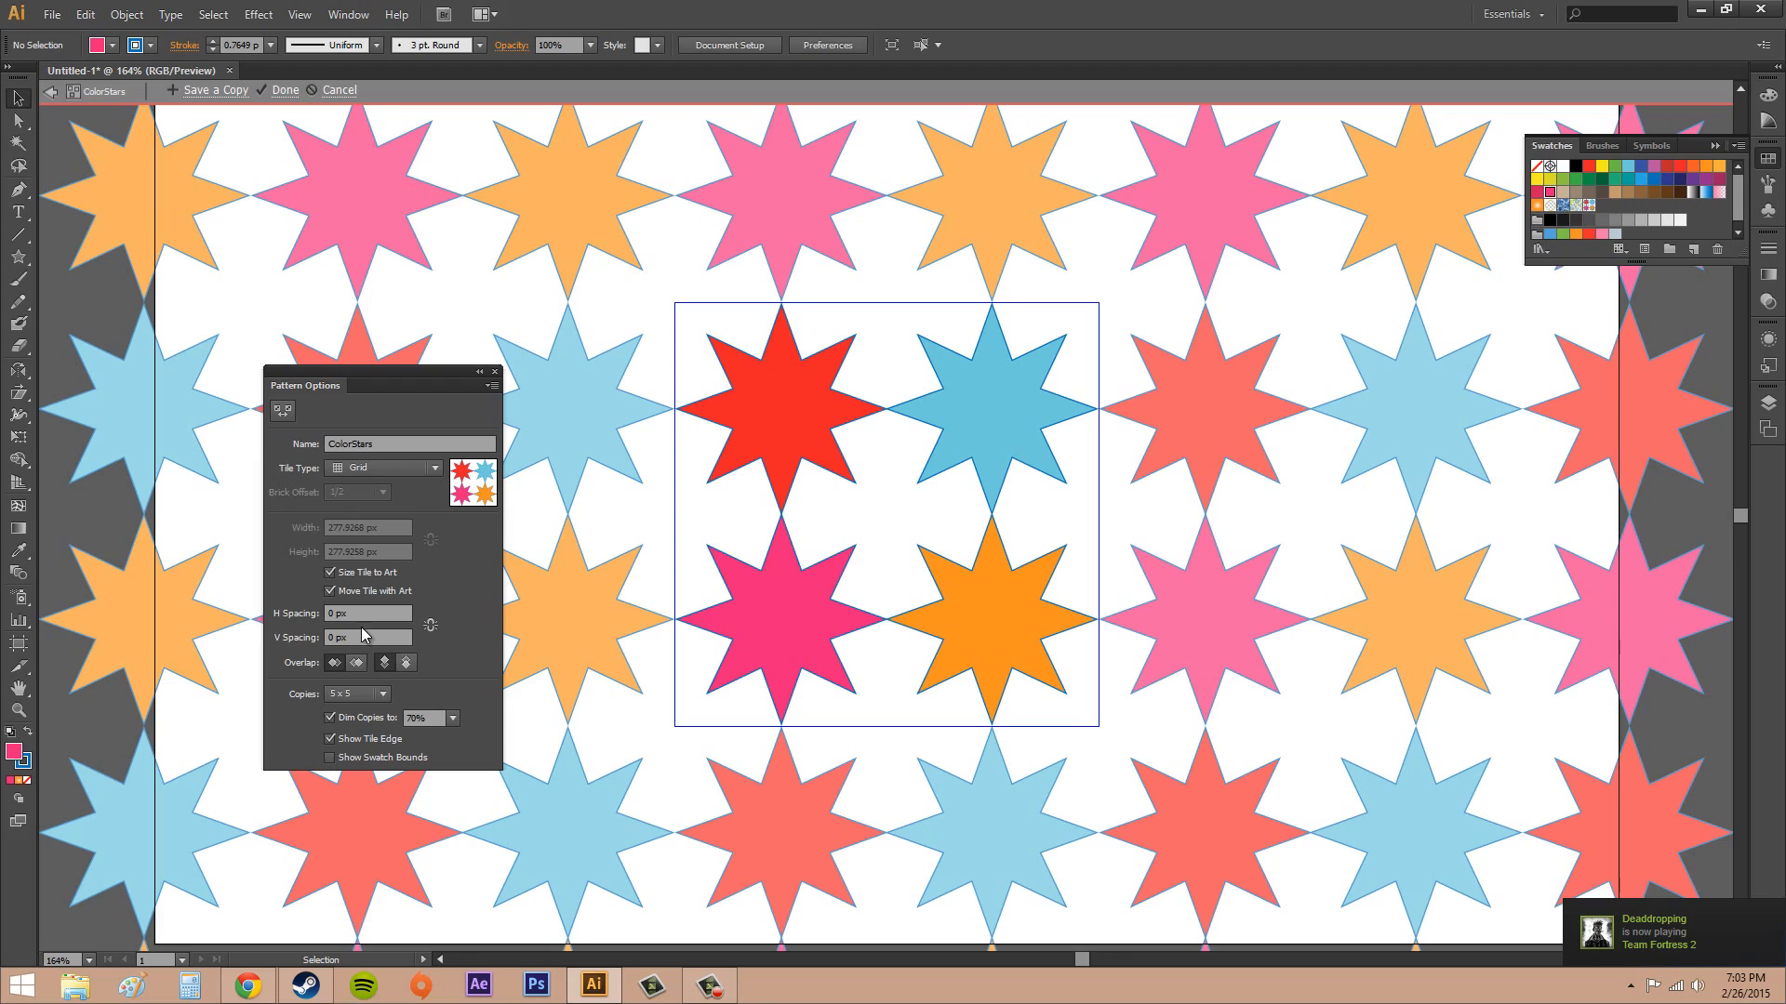
click(337, 614)
text(2)
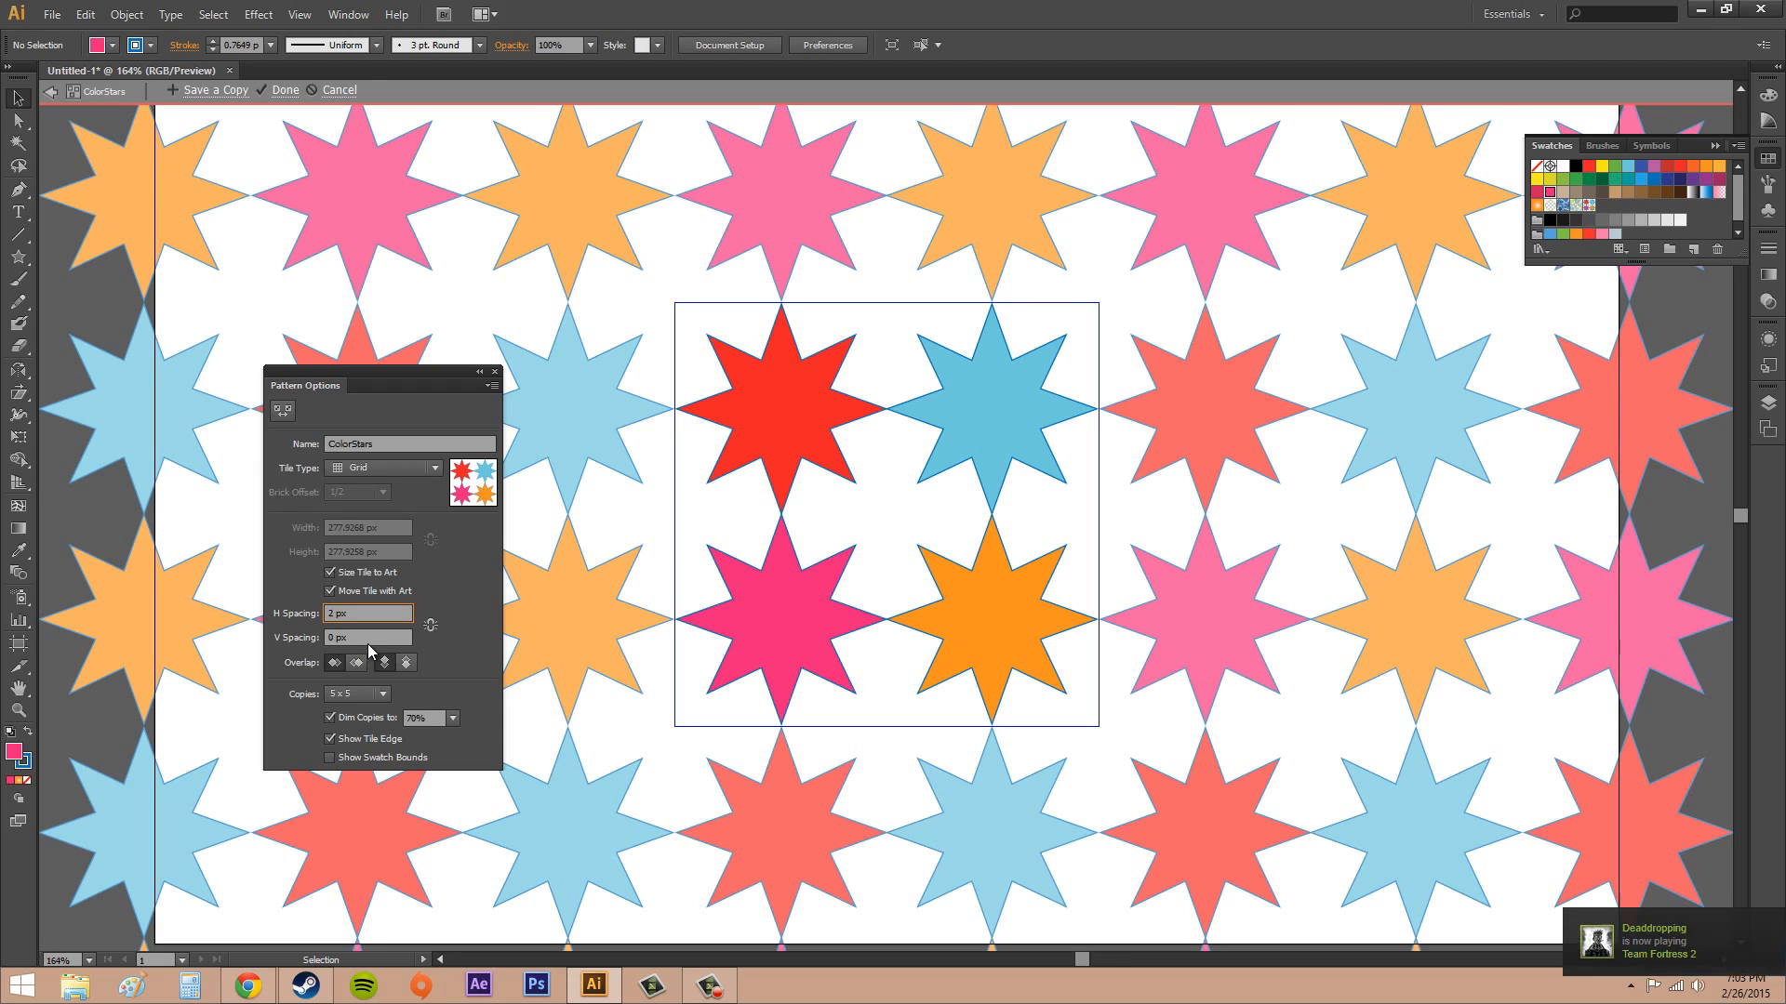
key(Return)
click(335, 638)
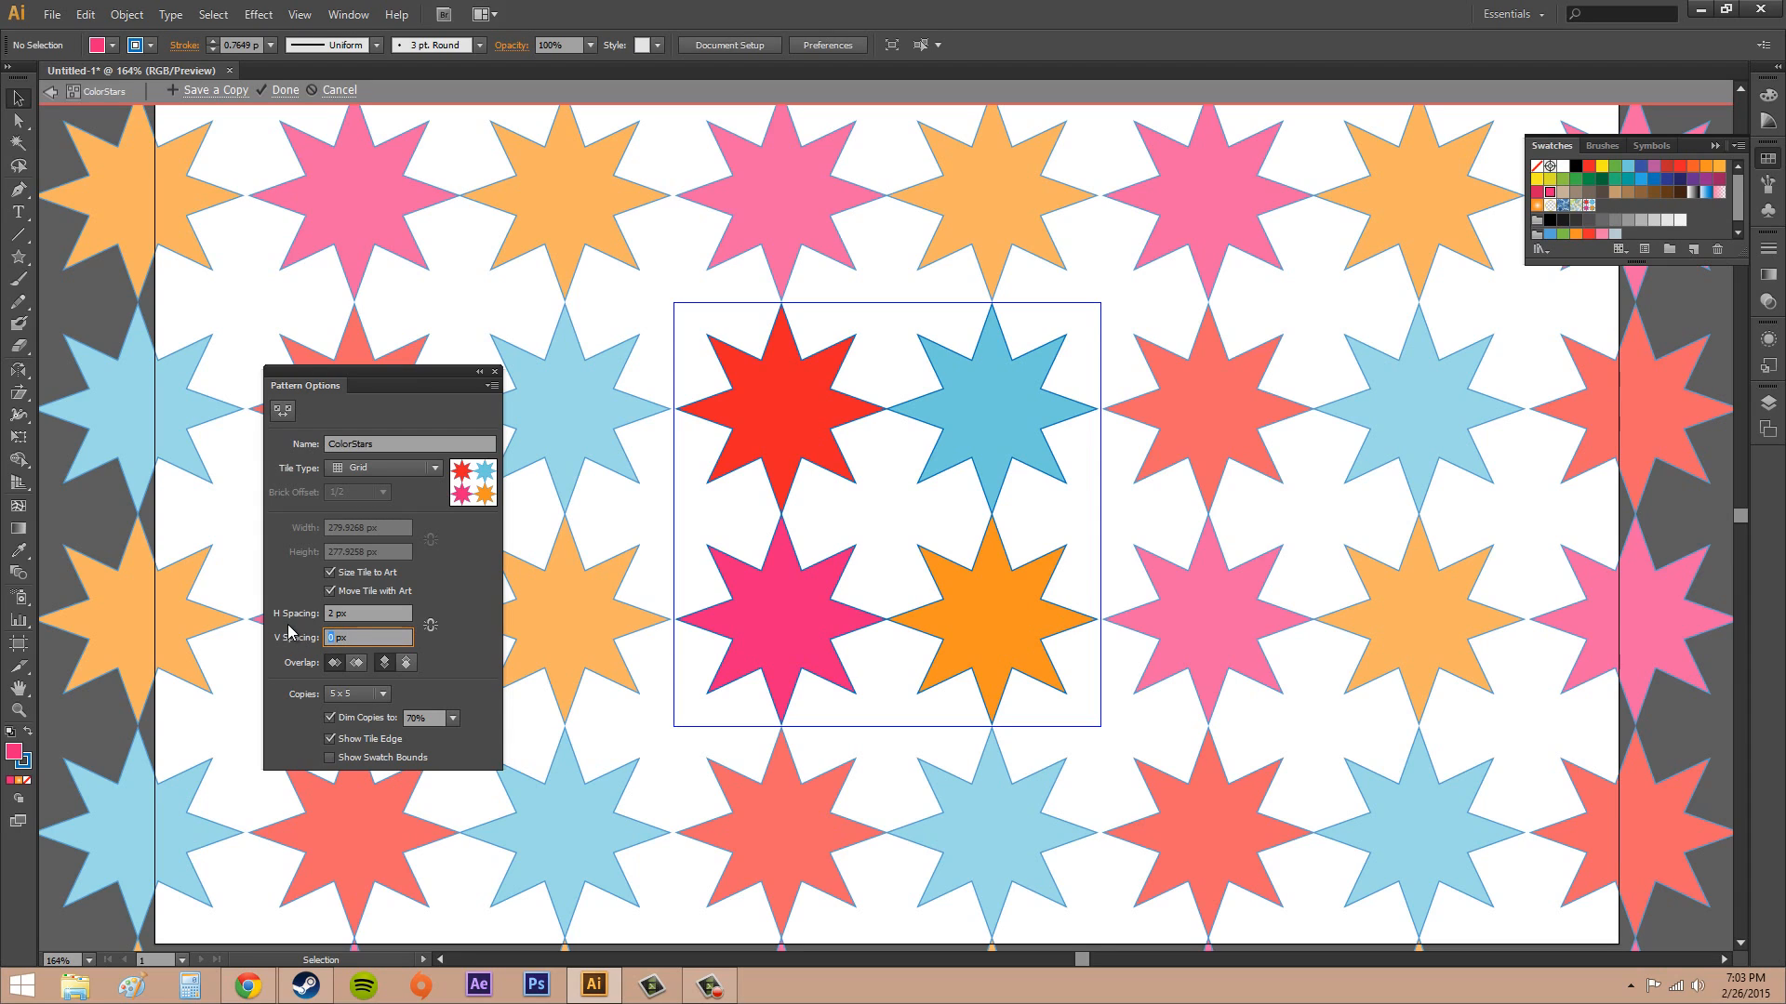
text(2)
key(Return)
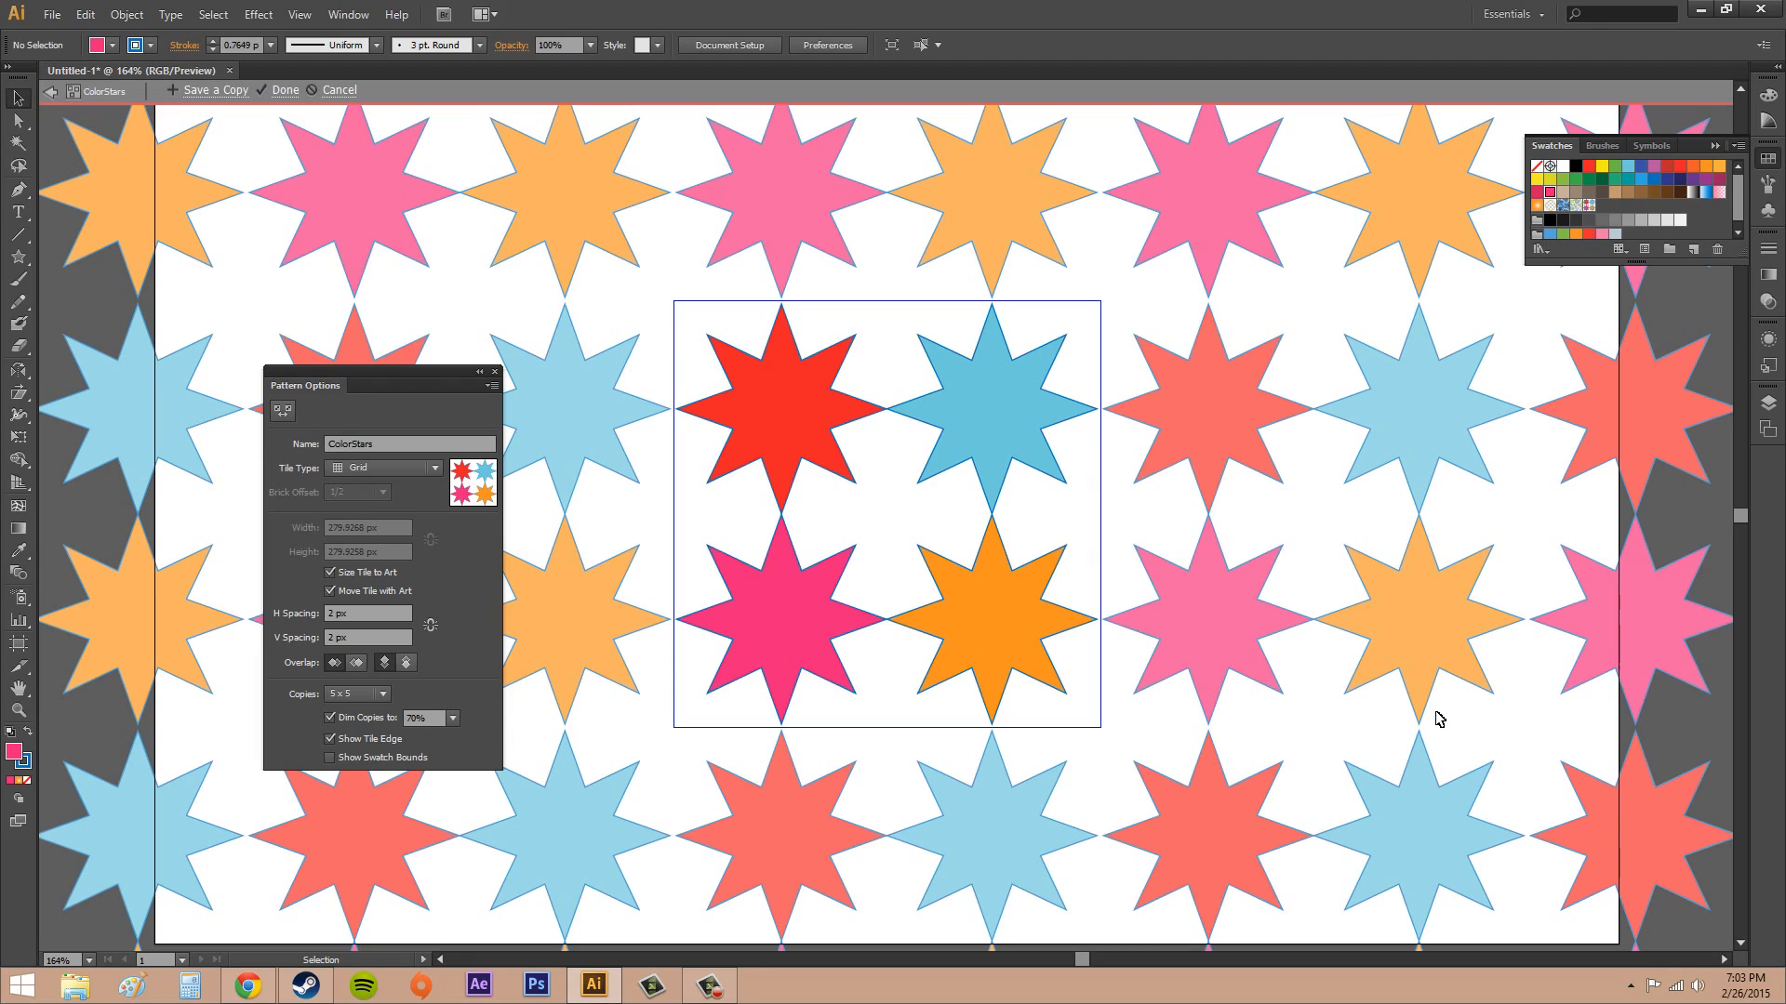
Set the tile's horizontal and vertical spacing back to 0 px
click(367, 613)
text(0)
click(346, 635)
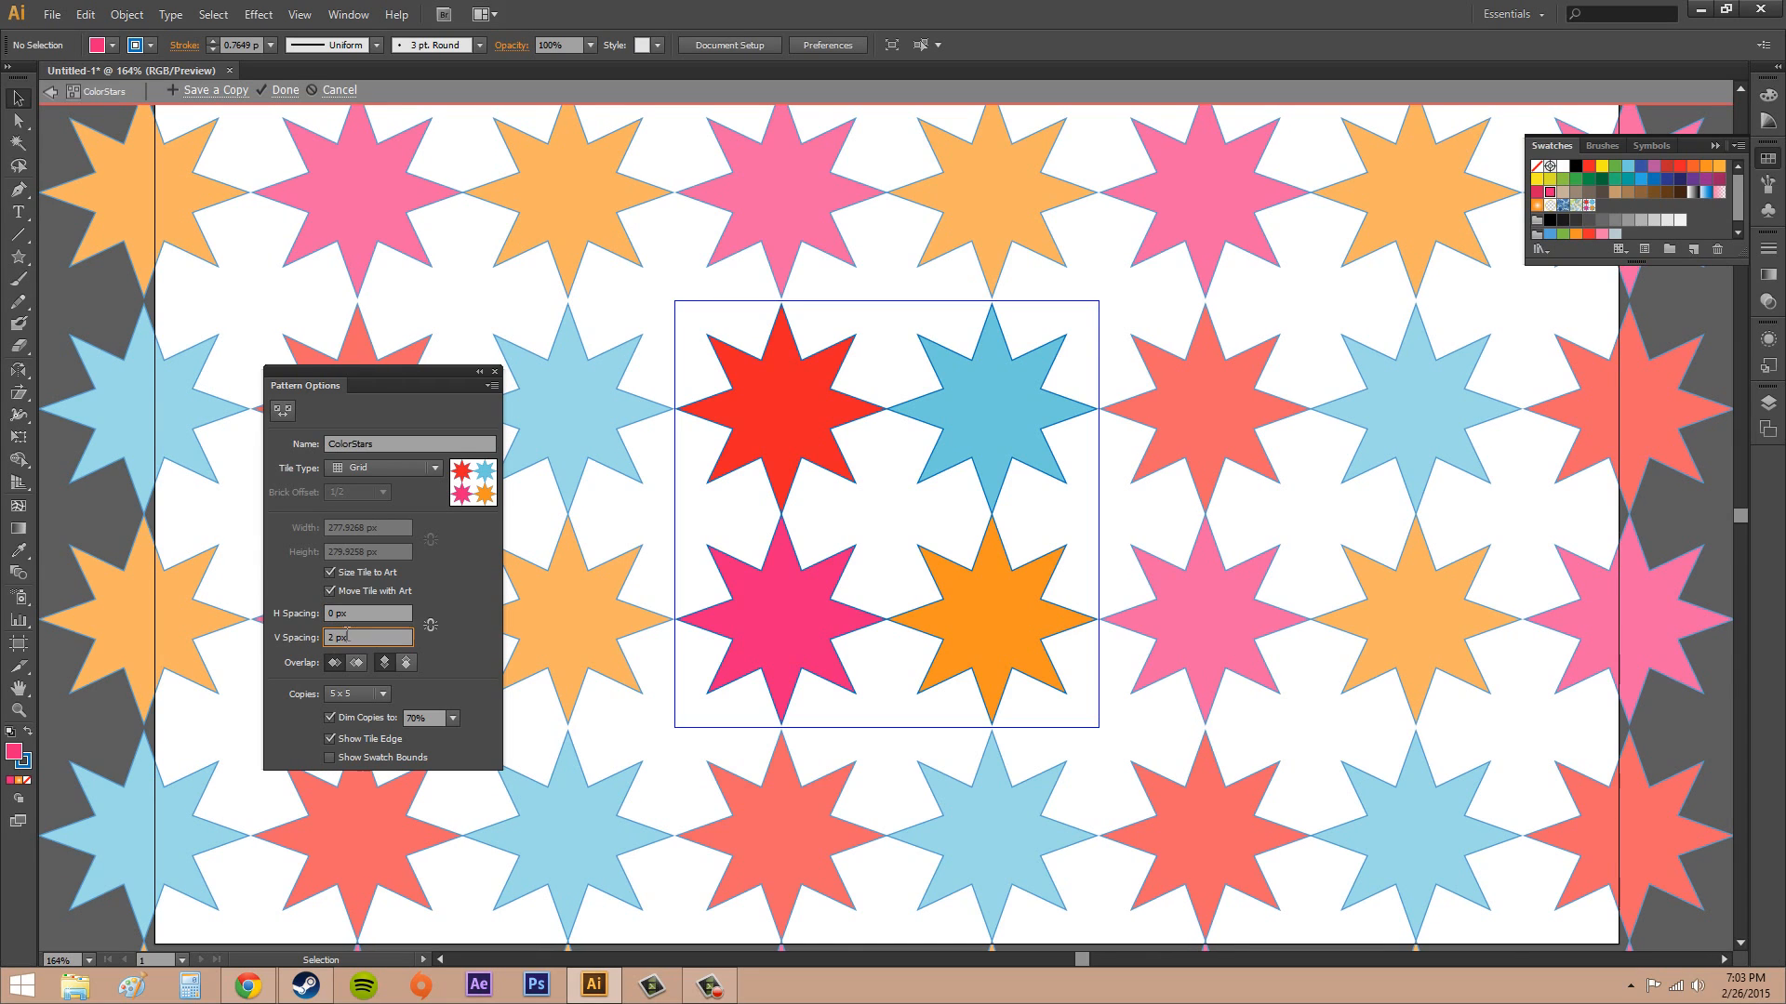
text(0)
click(474, 654)
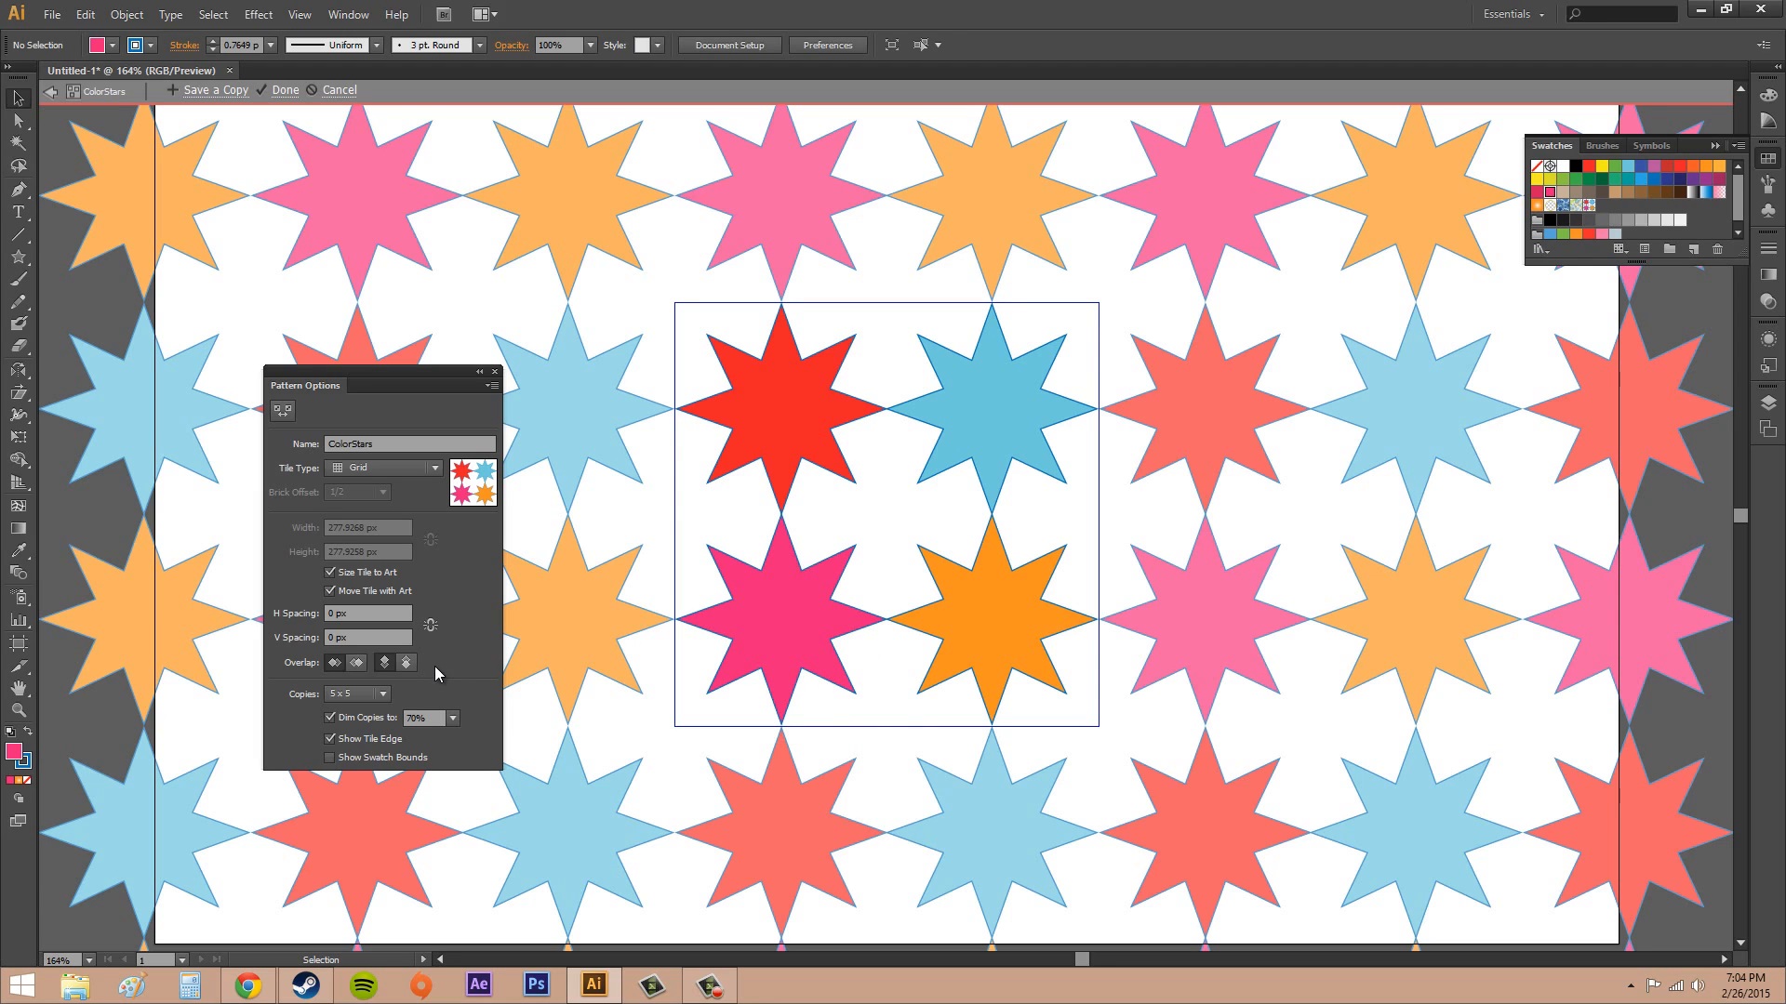
Try the overlap options with the Hex by Column tile type, and return the tile type to Grid
click(359, 663)
click(354, 473)
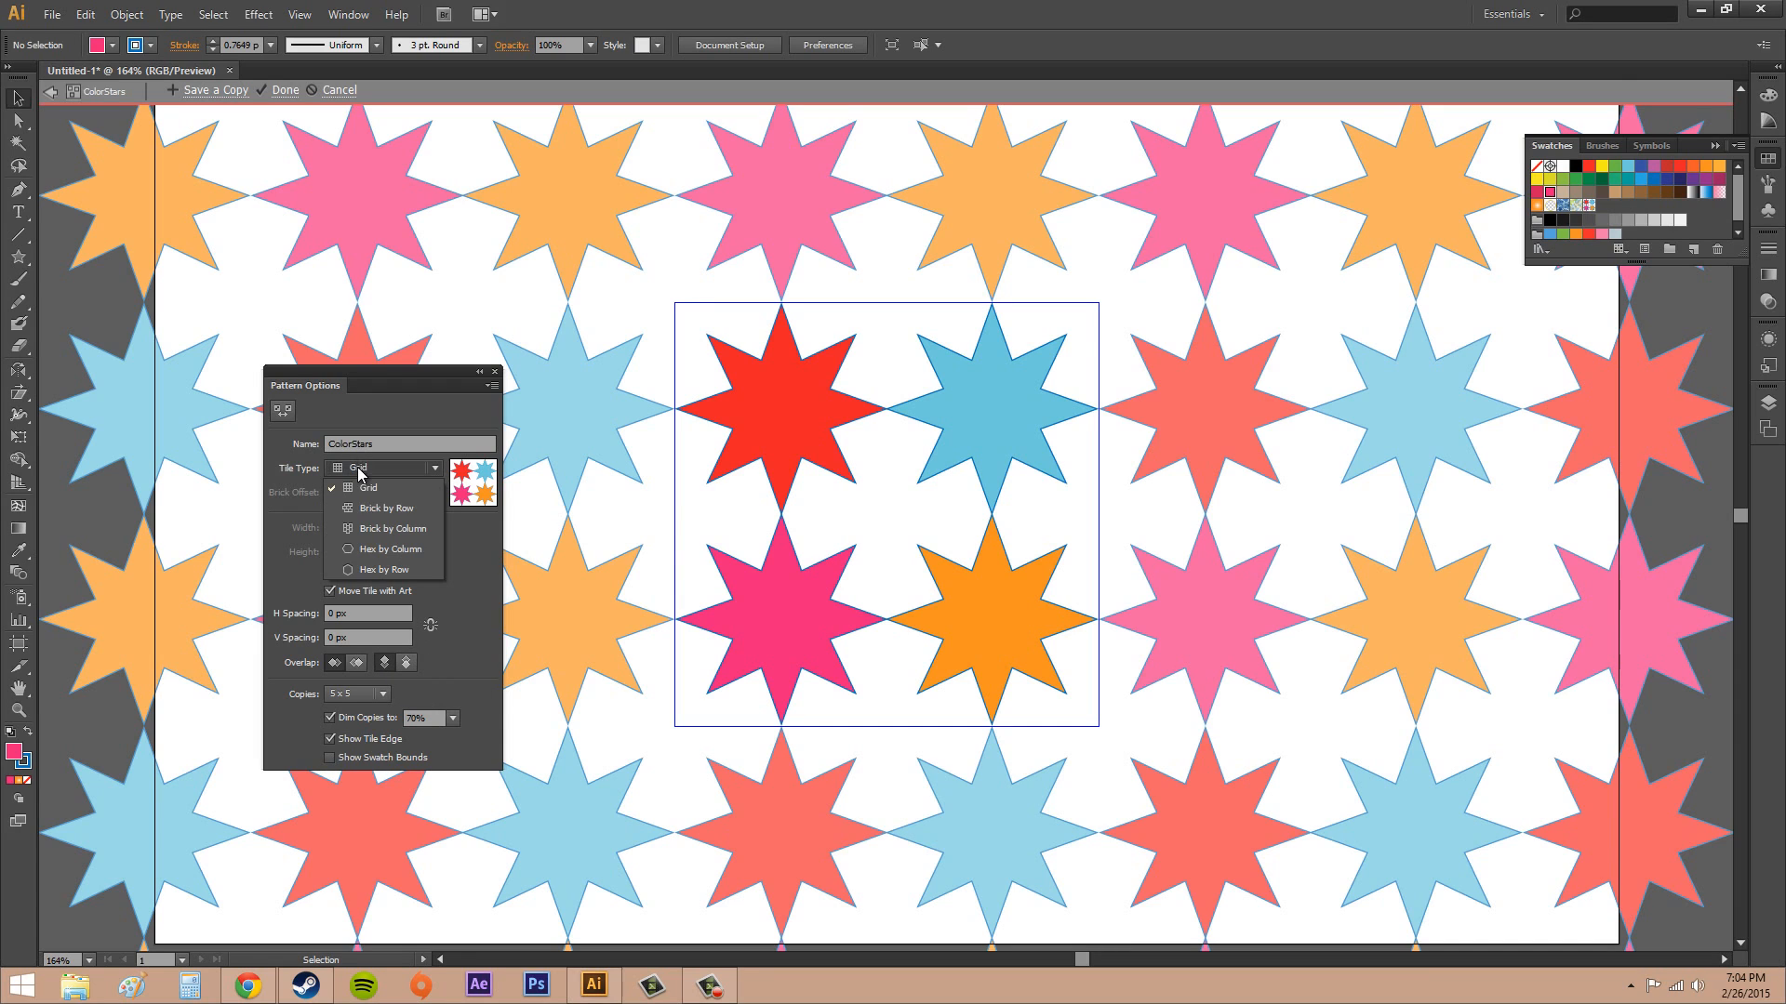
click(376, 552)
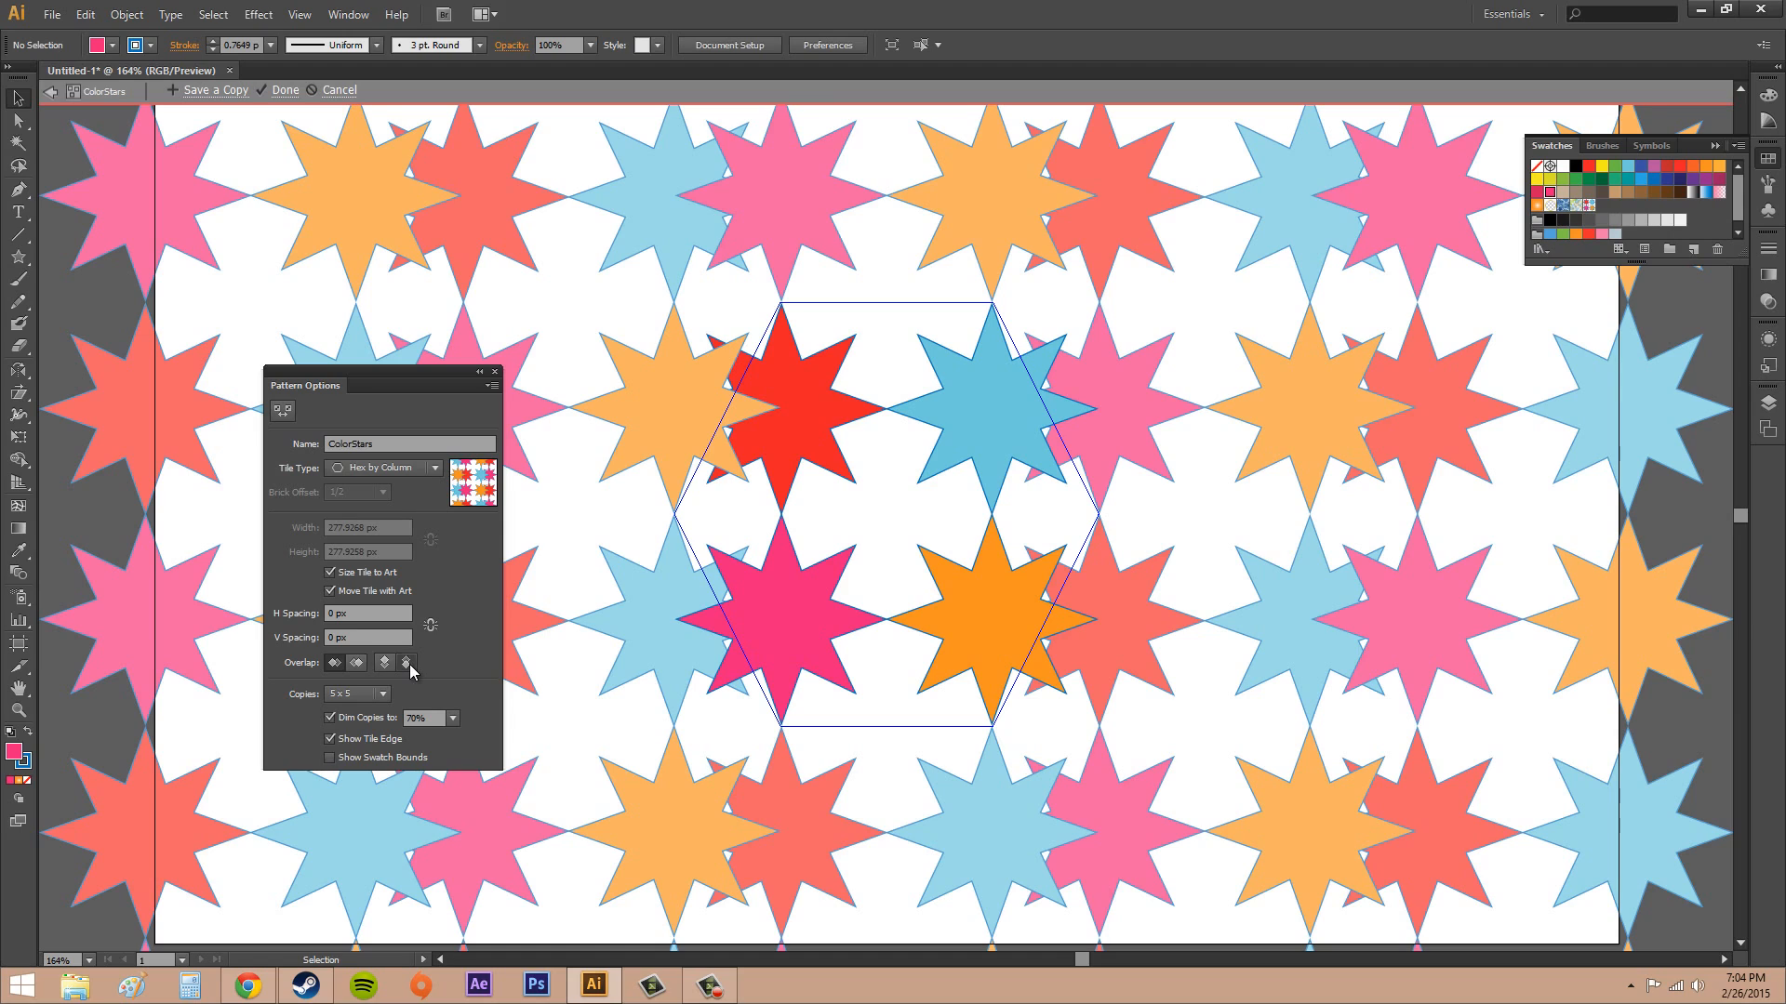
click(407, 664)
click(384, 664)
click(356, 663)
click(334, 663)
click(402, 469)
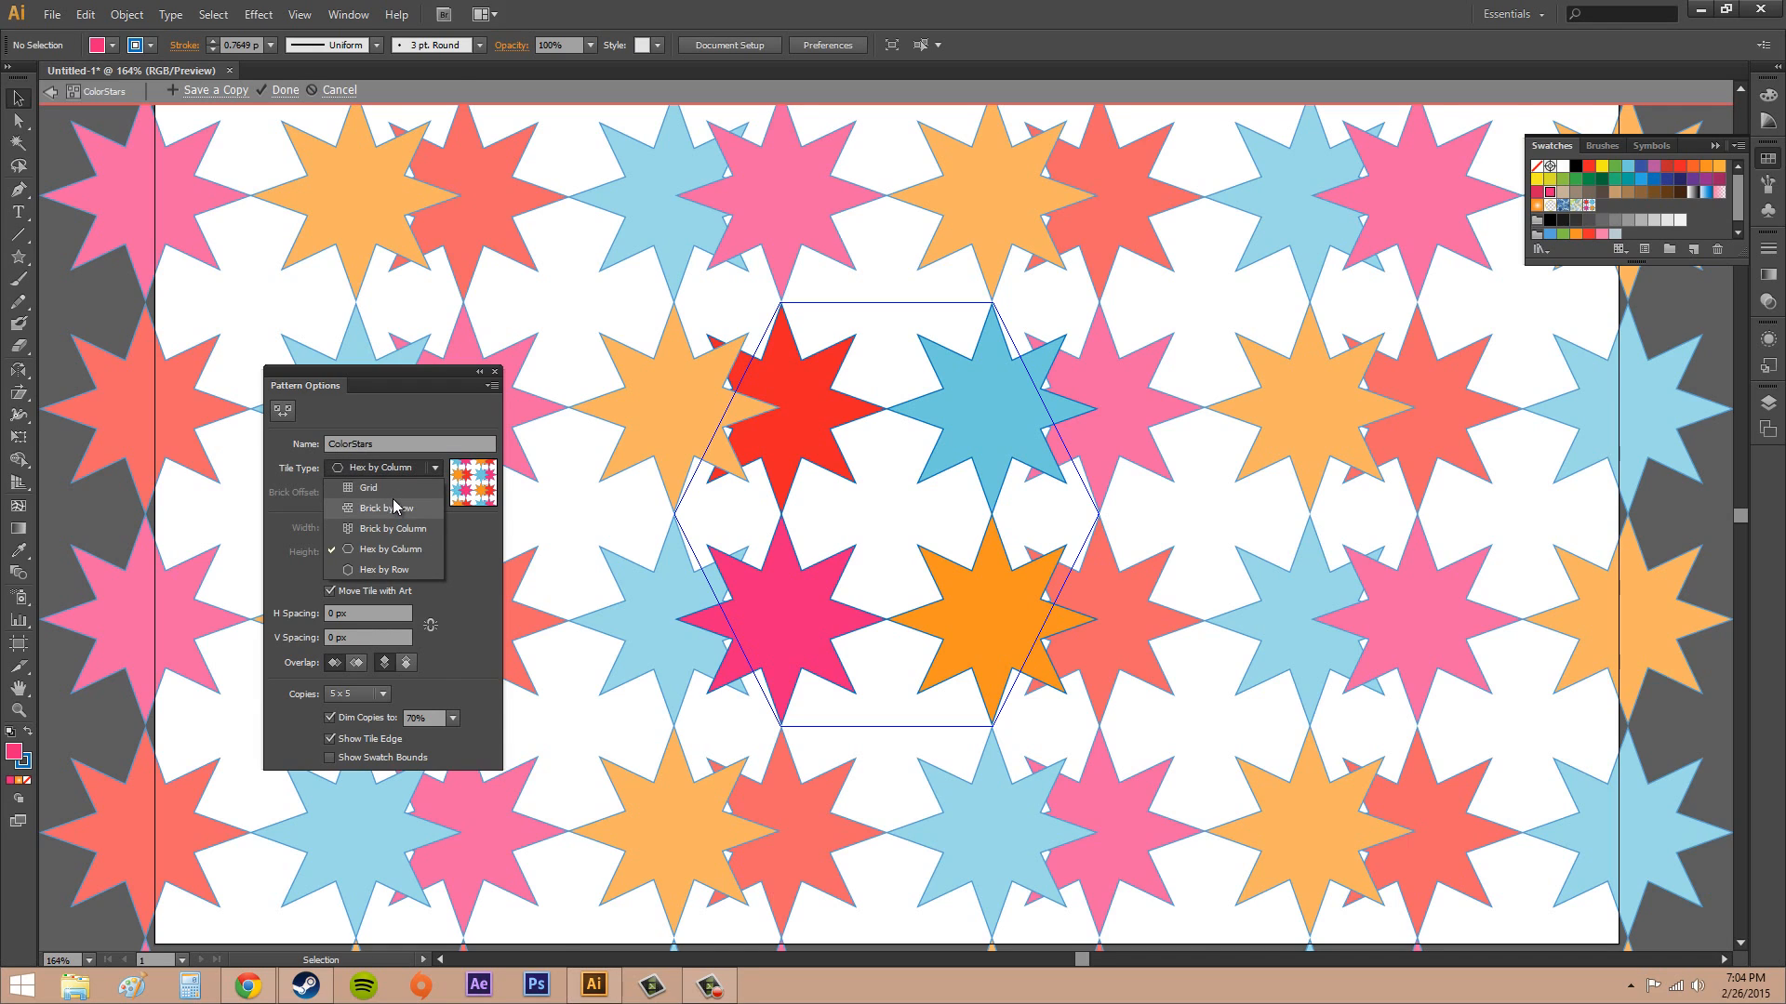
click(393, 489)
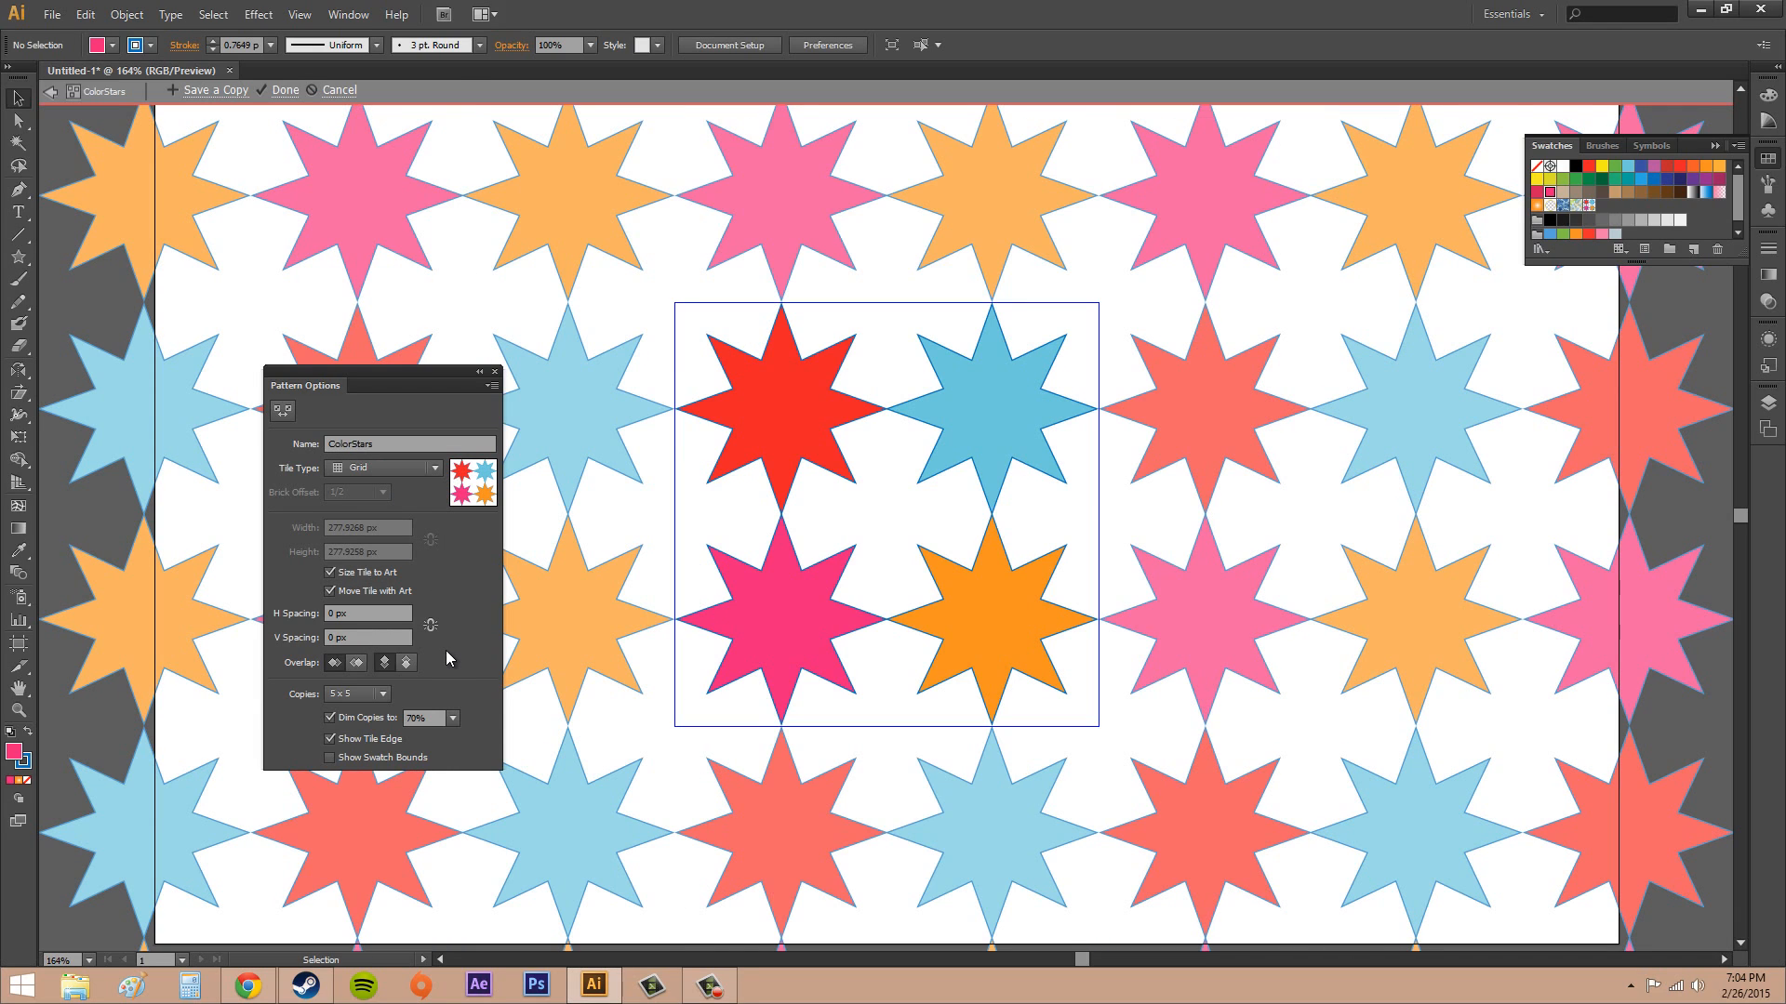
Preview the pattern with 1 x 1 and 3 x 3 copies, and return to 5 x 5
click(382, 694)
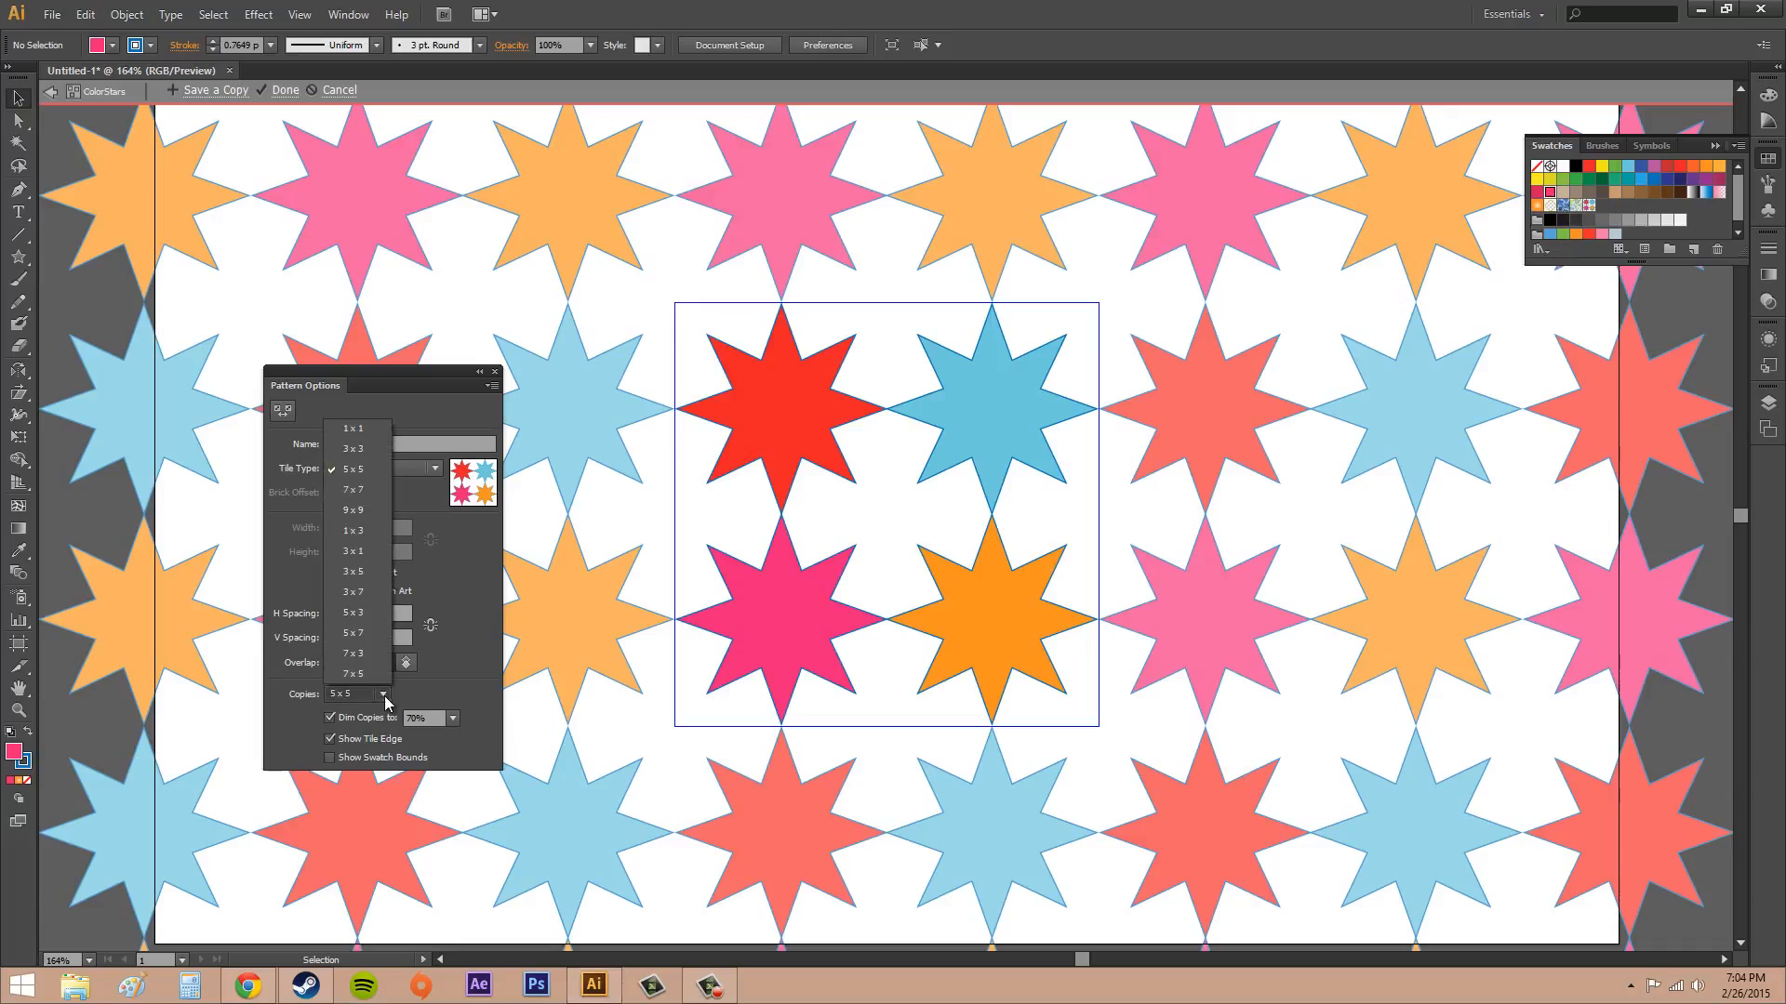
click(353, 445)
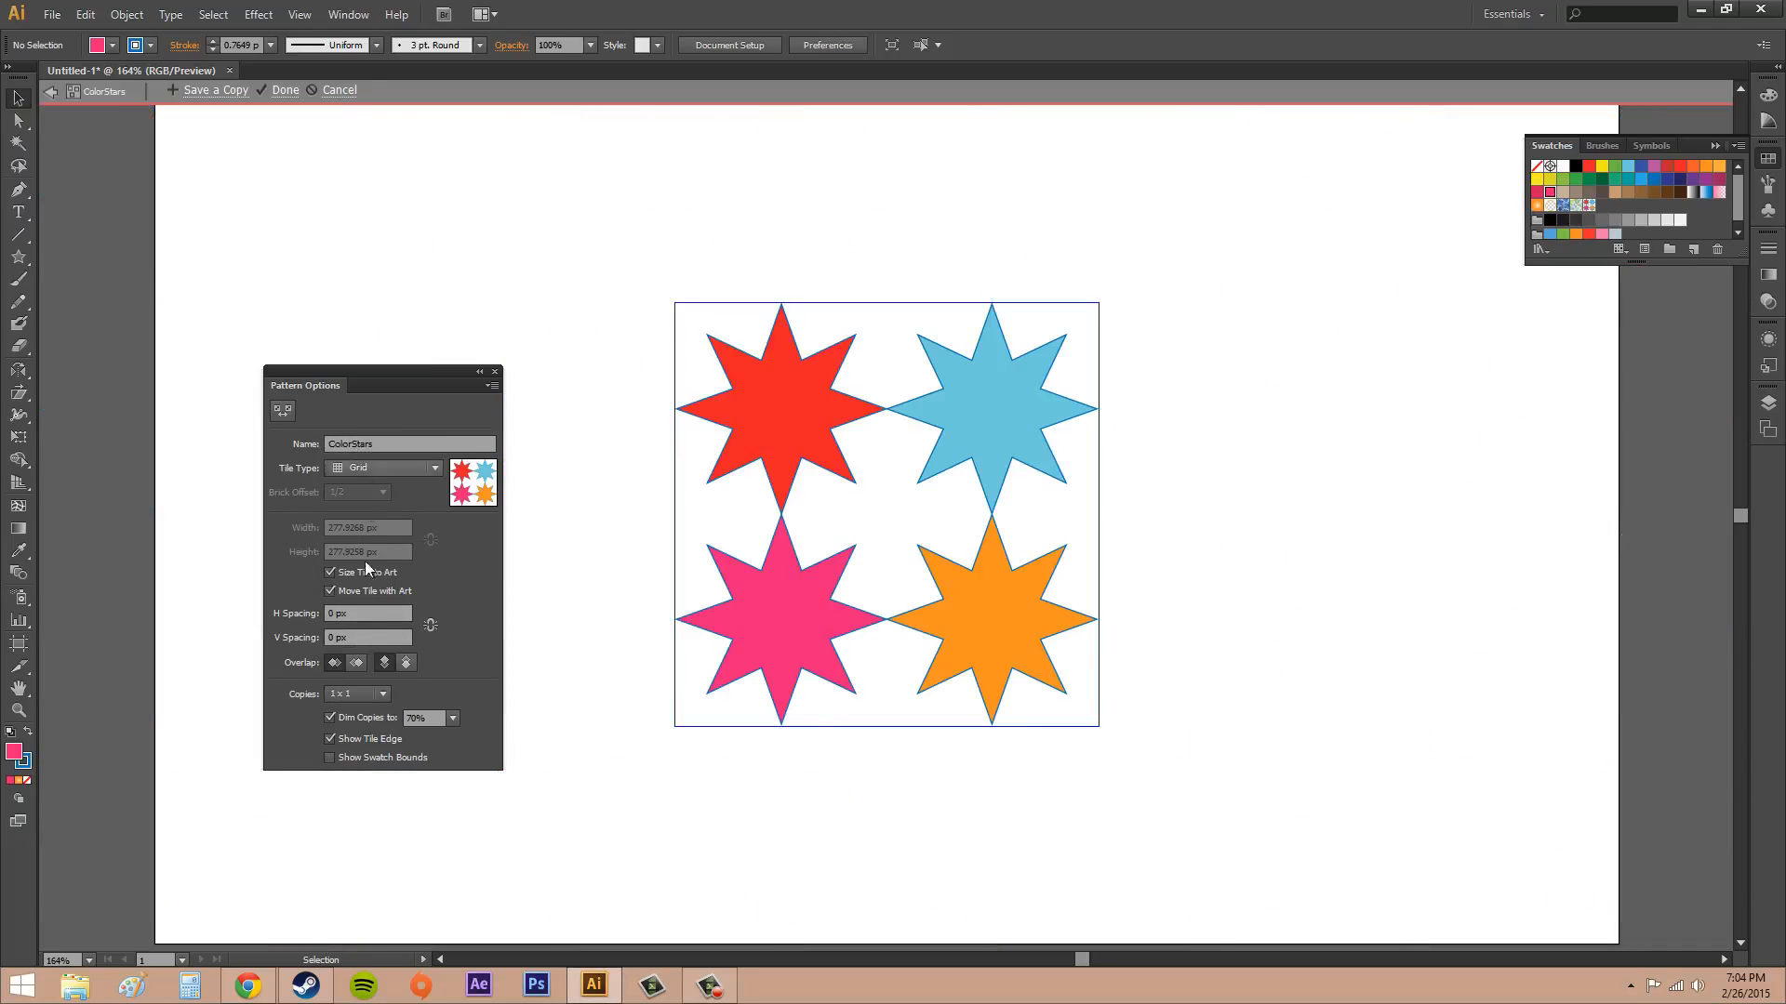
click(377, 696)
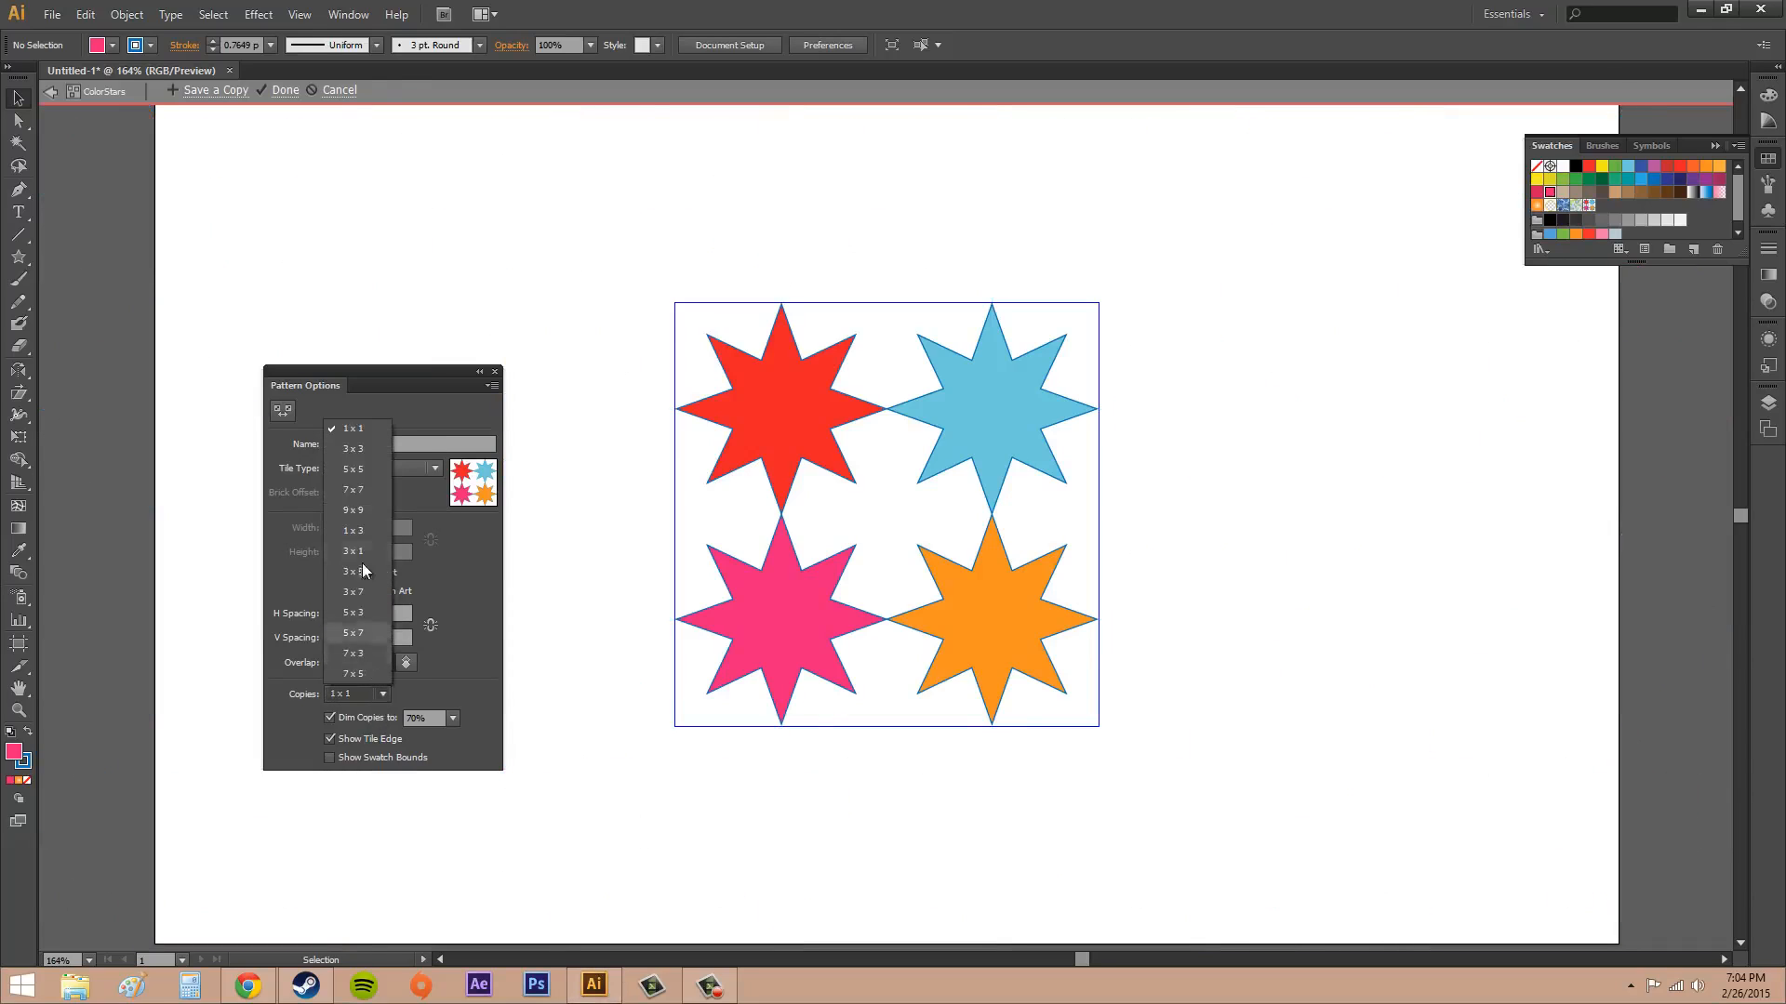
click(355, 450)
click(372, 688)
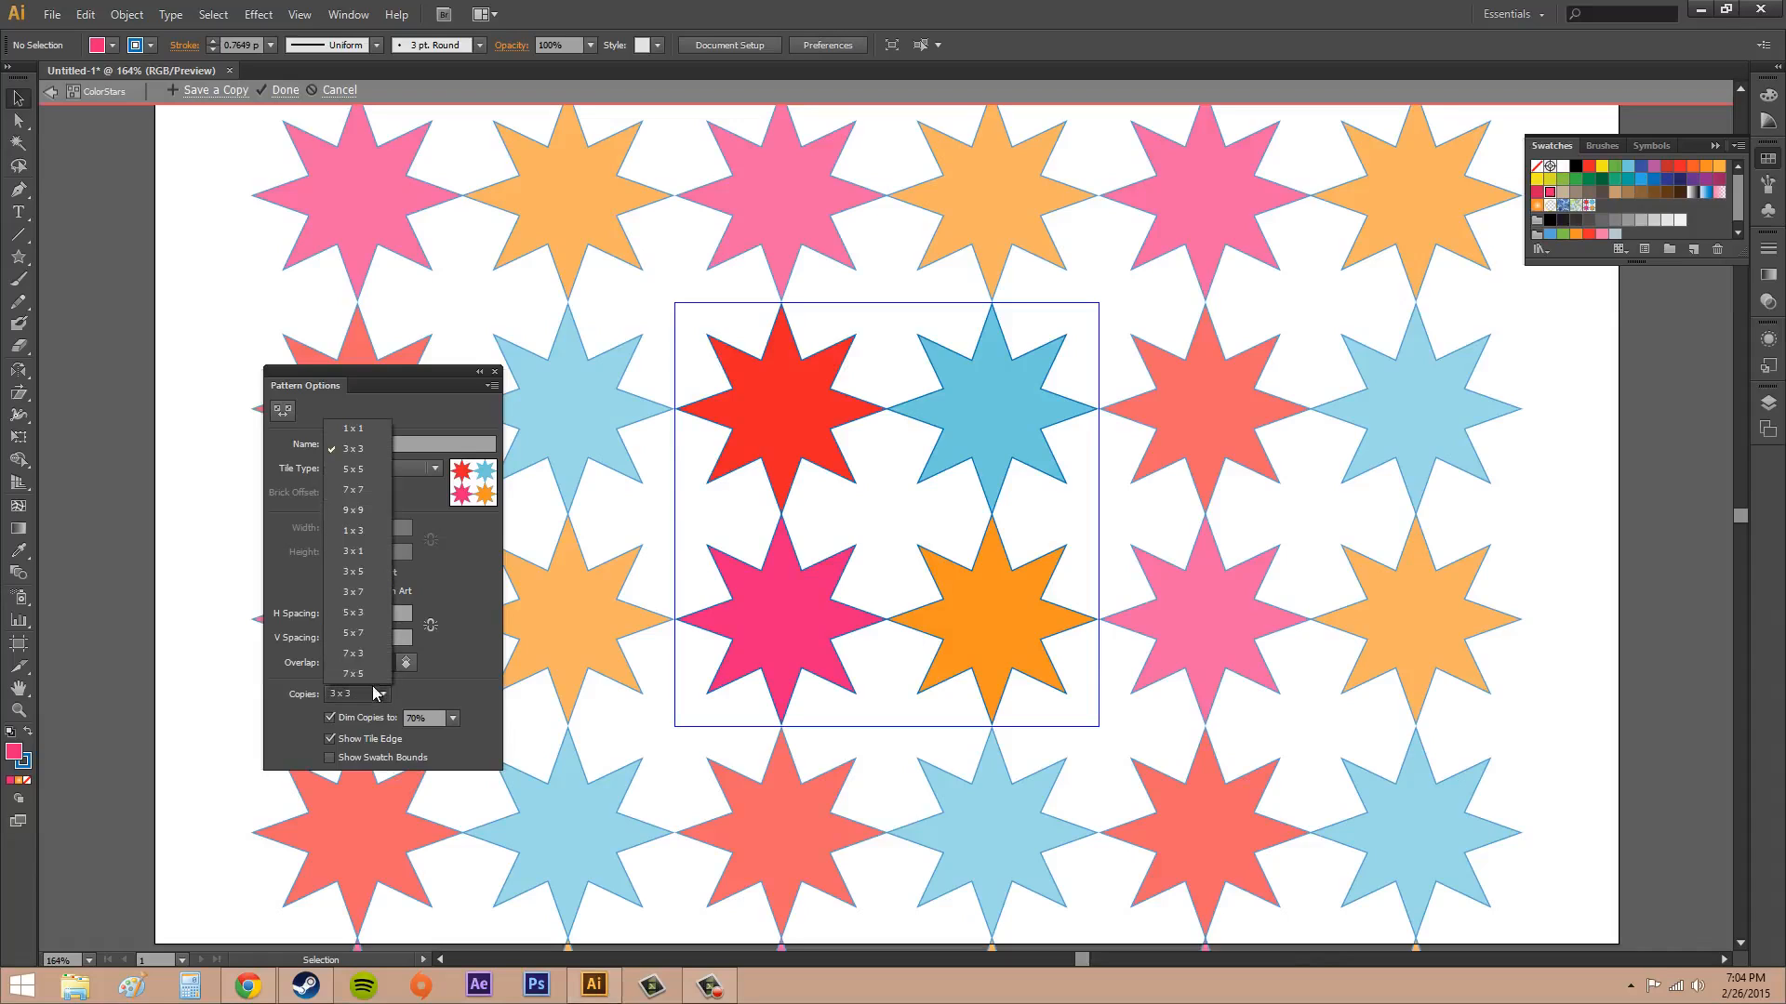
click(363, 471)
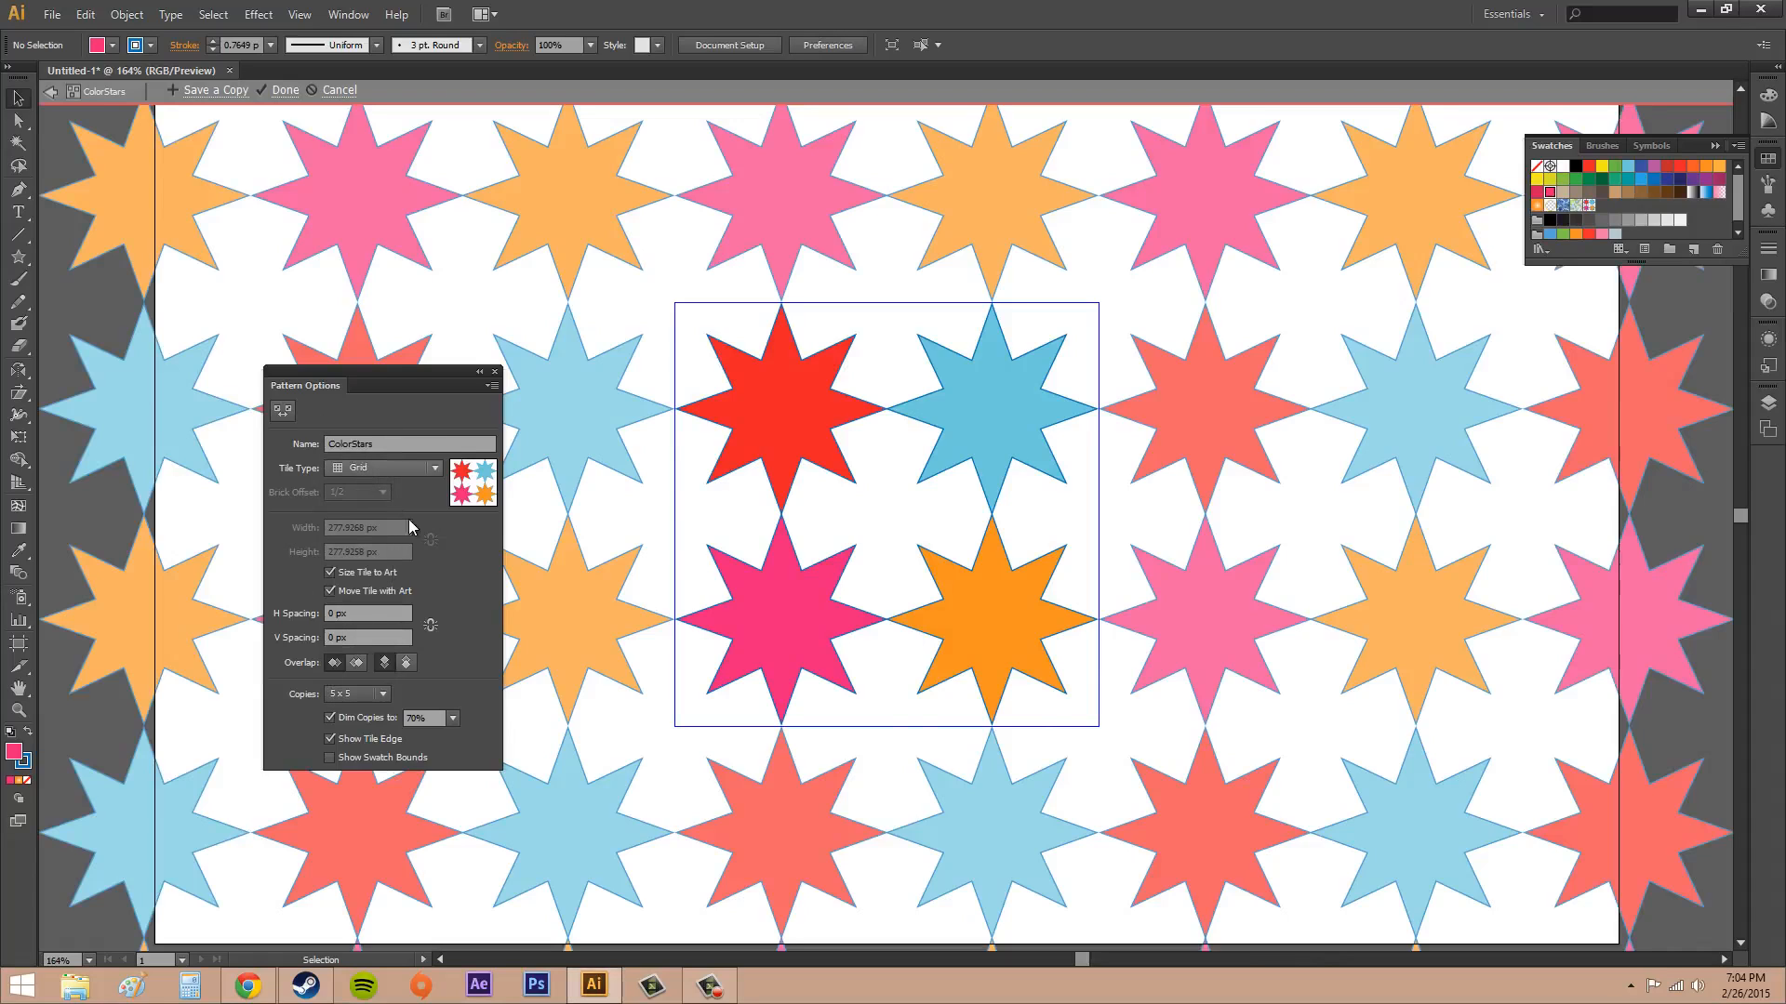
Try dimming the pattern copies to 100% and restore the 70% setting
click(456, 721)
click(477, 933)
click(453, 719)
click(474, 881)
Toggle the tile edge's visibility, leave it shown, and finish editing the pattern
click(331, 740)
click(331, 740)
click(330, 740)
click(330, 740)
click(284, 90)
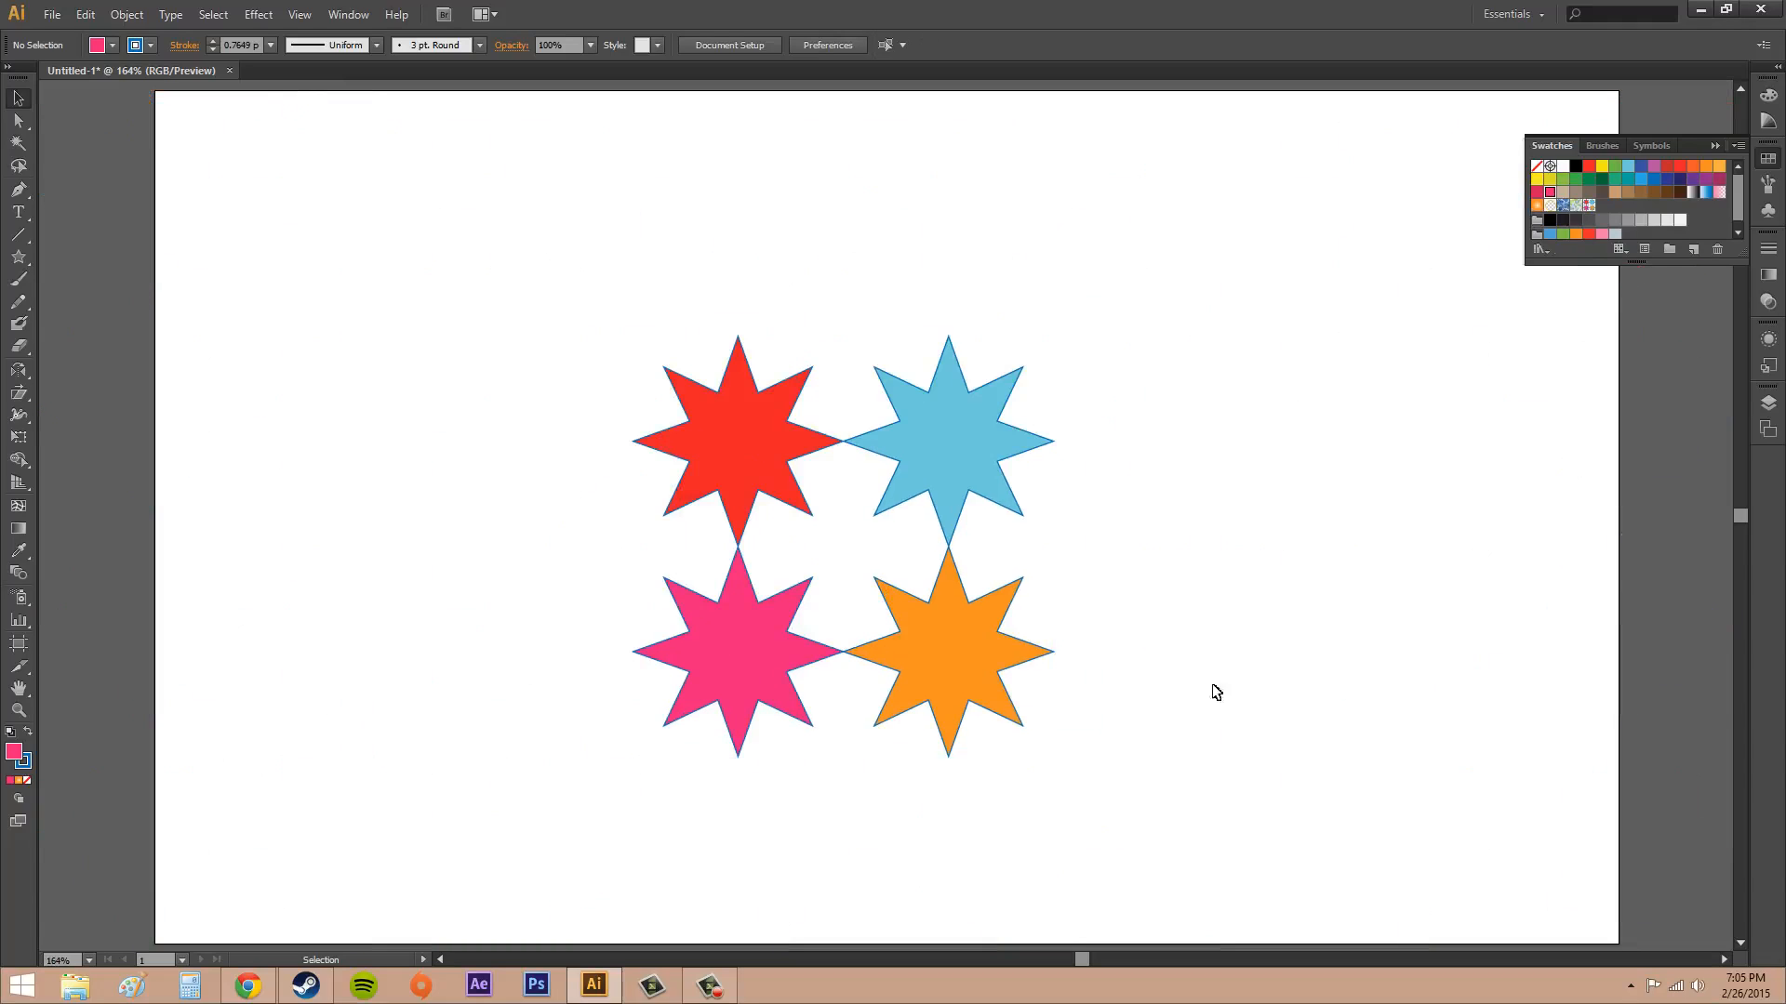
Choose the ColorStars pattern swatch as the fill and delete the four original stars from the artboard
click(1586, 207)
drag(542, 270, 1176, 789)
key(Delete)
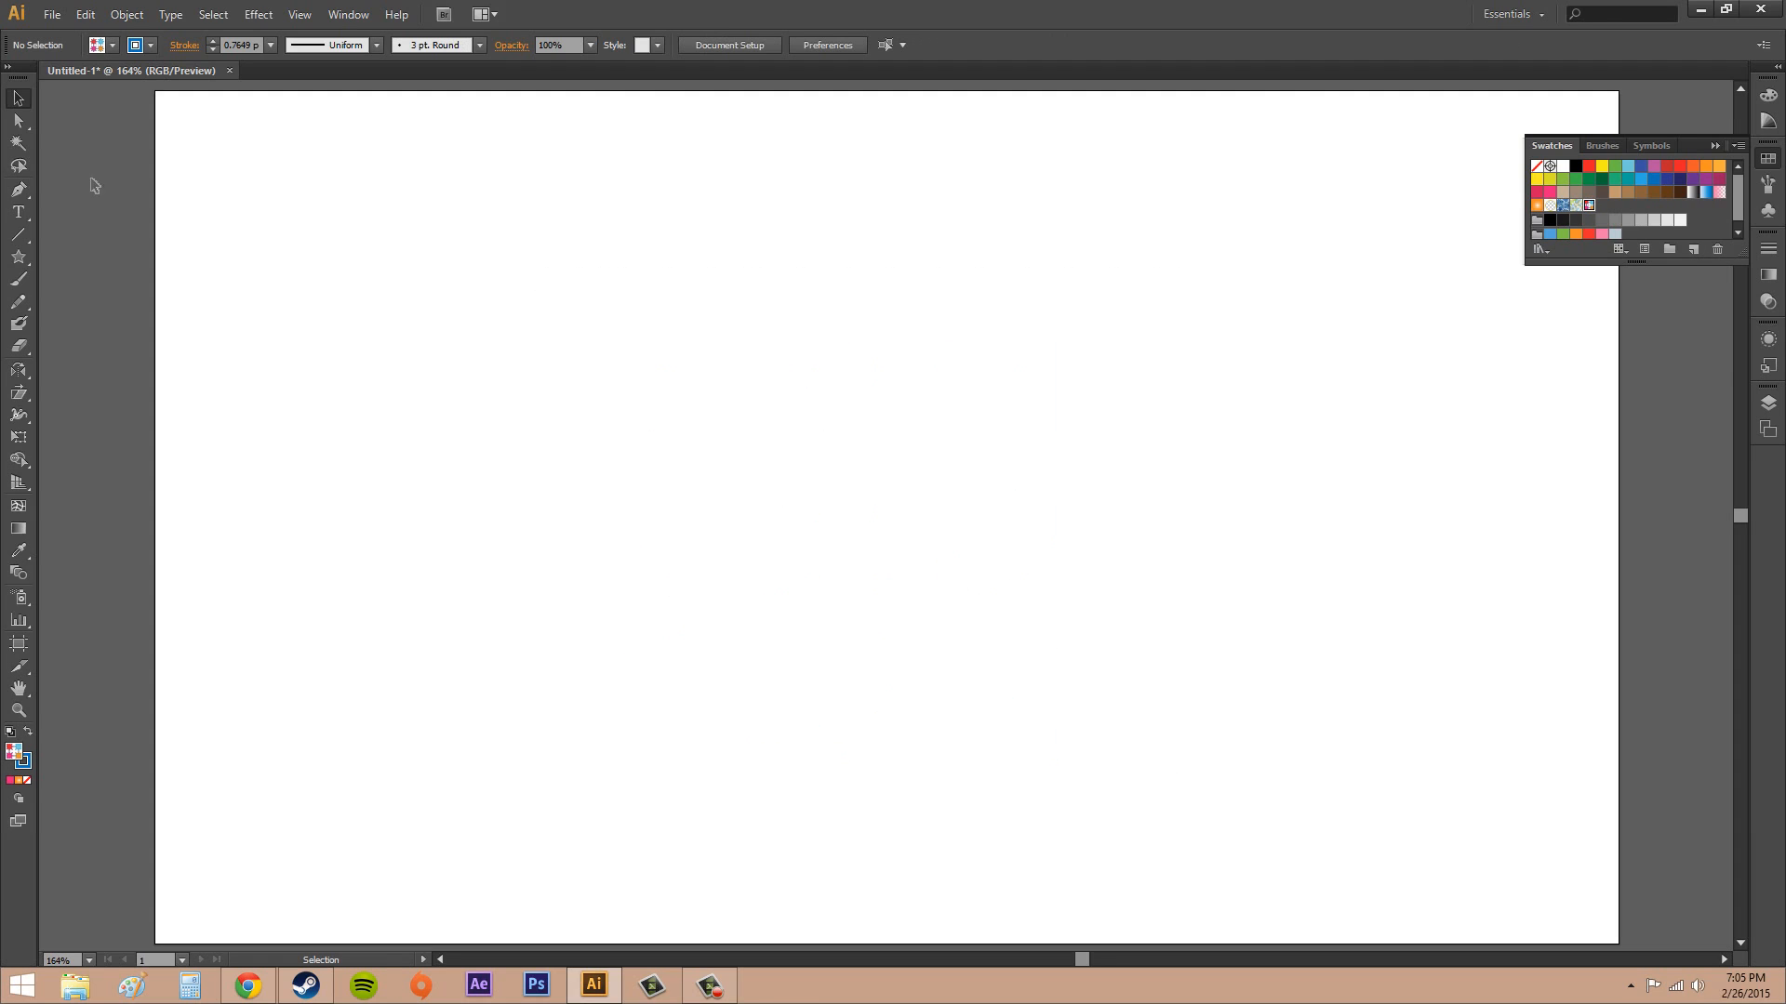
Draw a rectangle about 786 × 437 px across the artboard with the ColorStars pattern fill and a black stroke
click(19, 257)
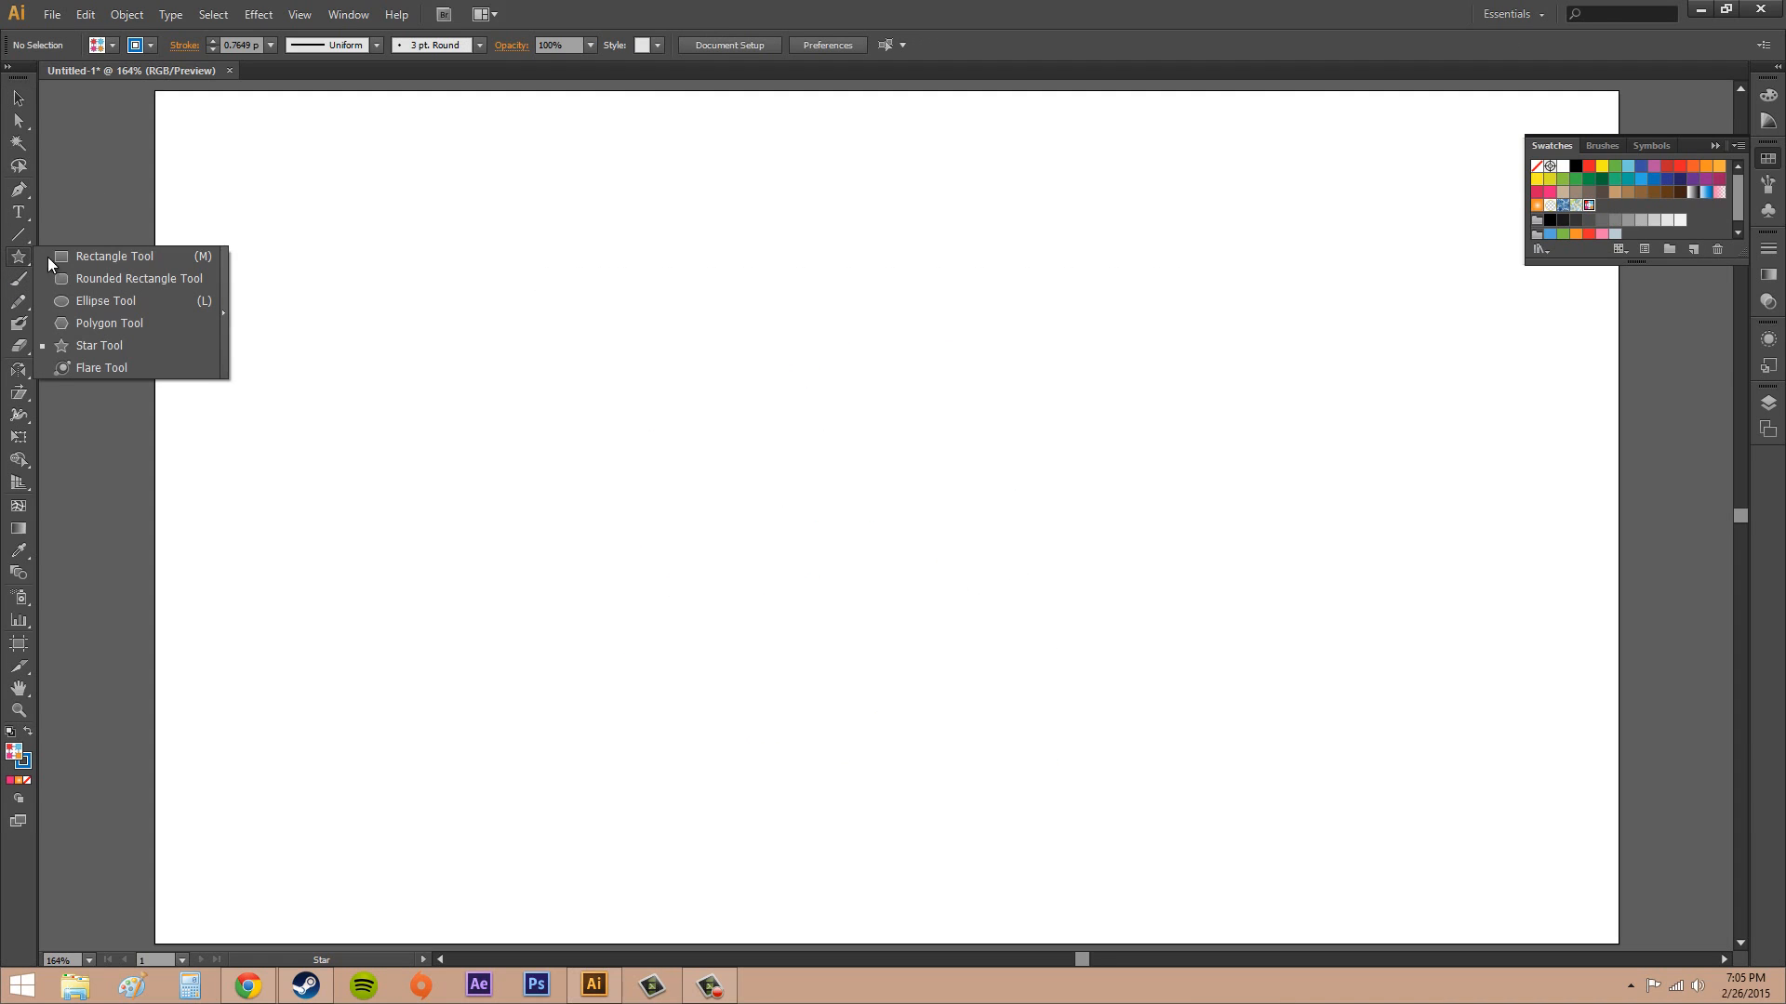
click(102, 257)
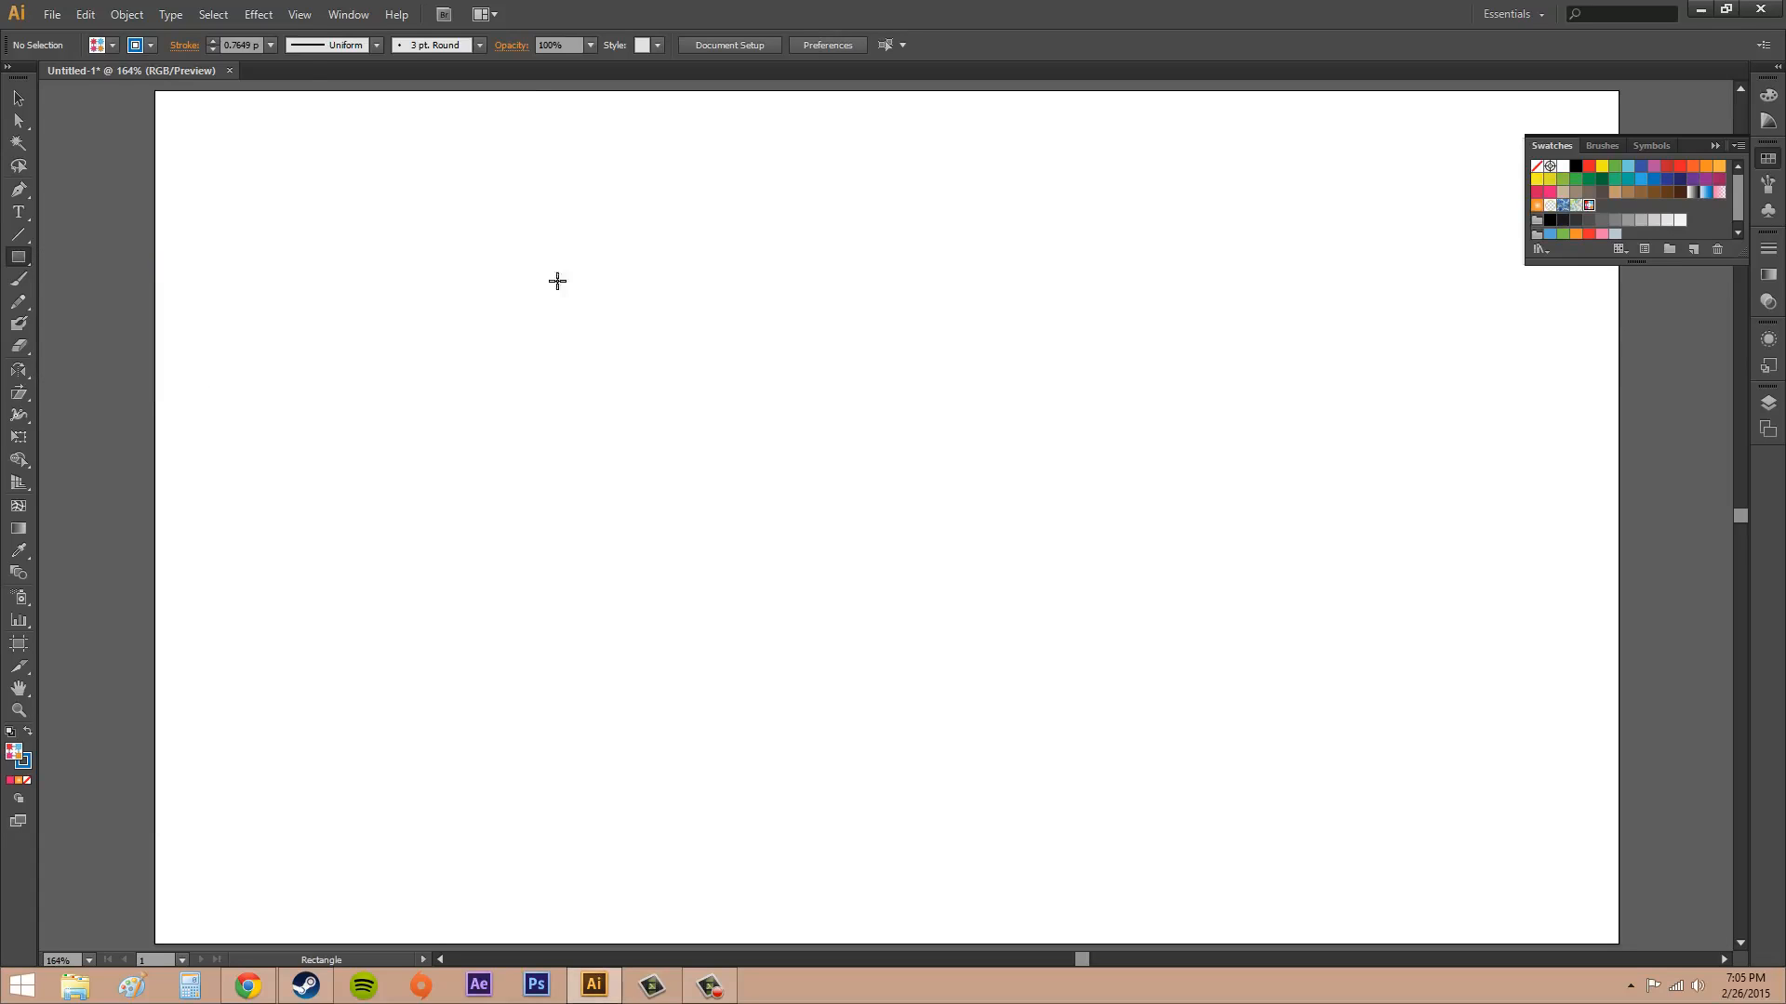
click(112, 45)
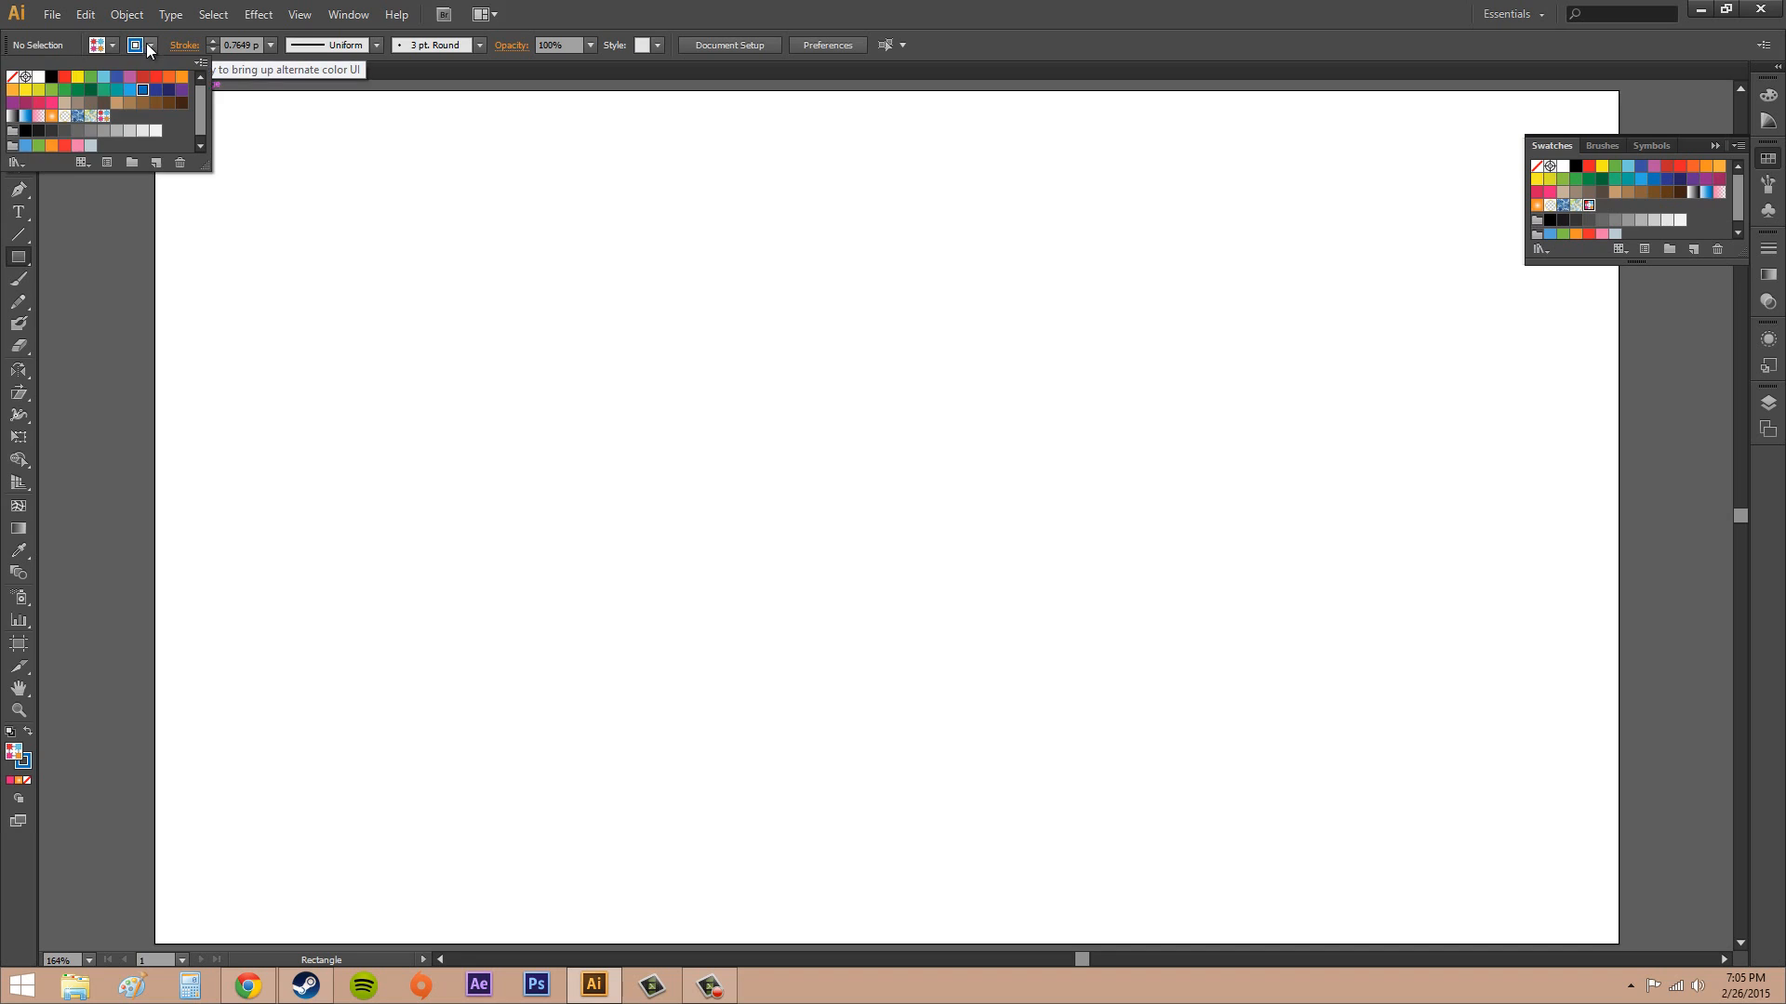
click(51, 76)
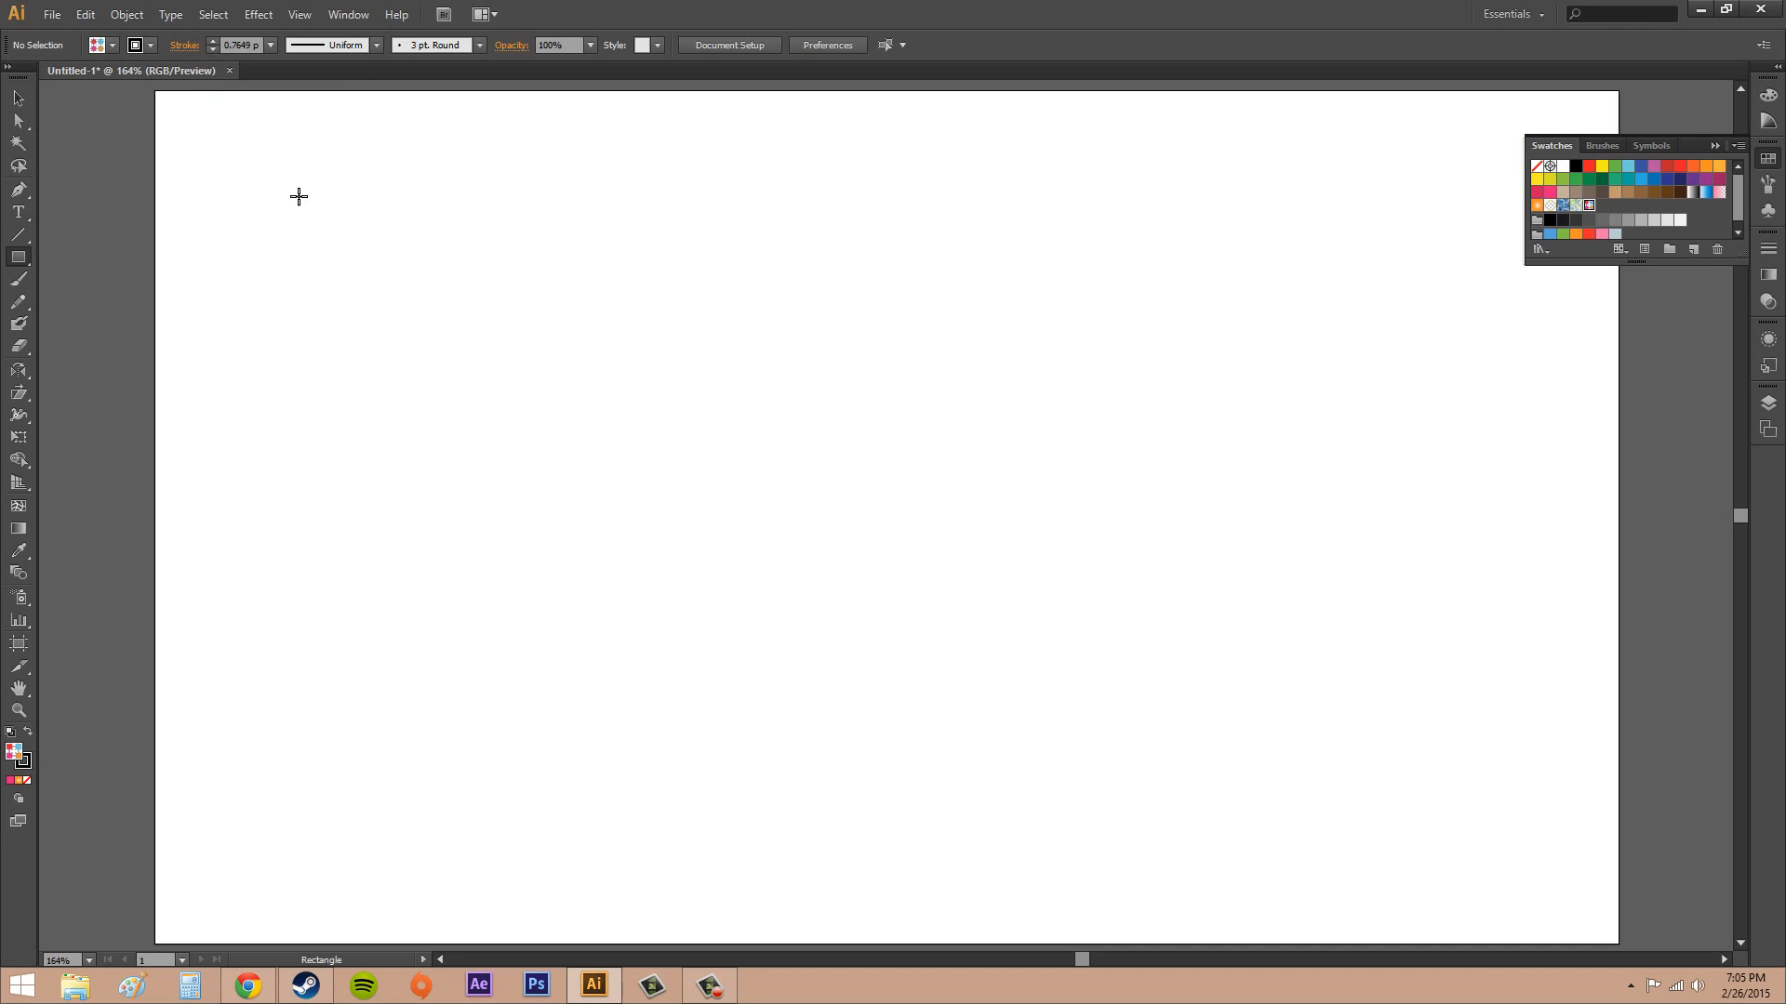
drag(262, 172, 1462, 837)
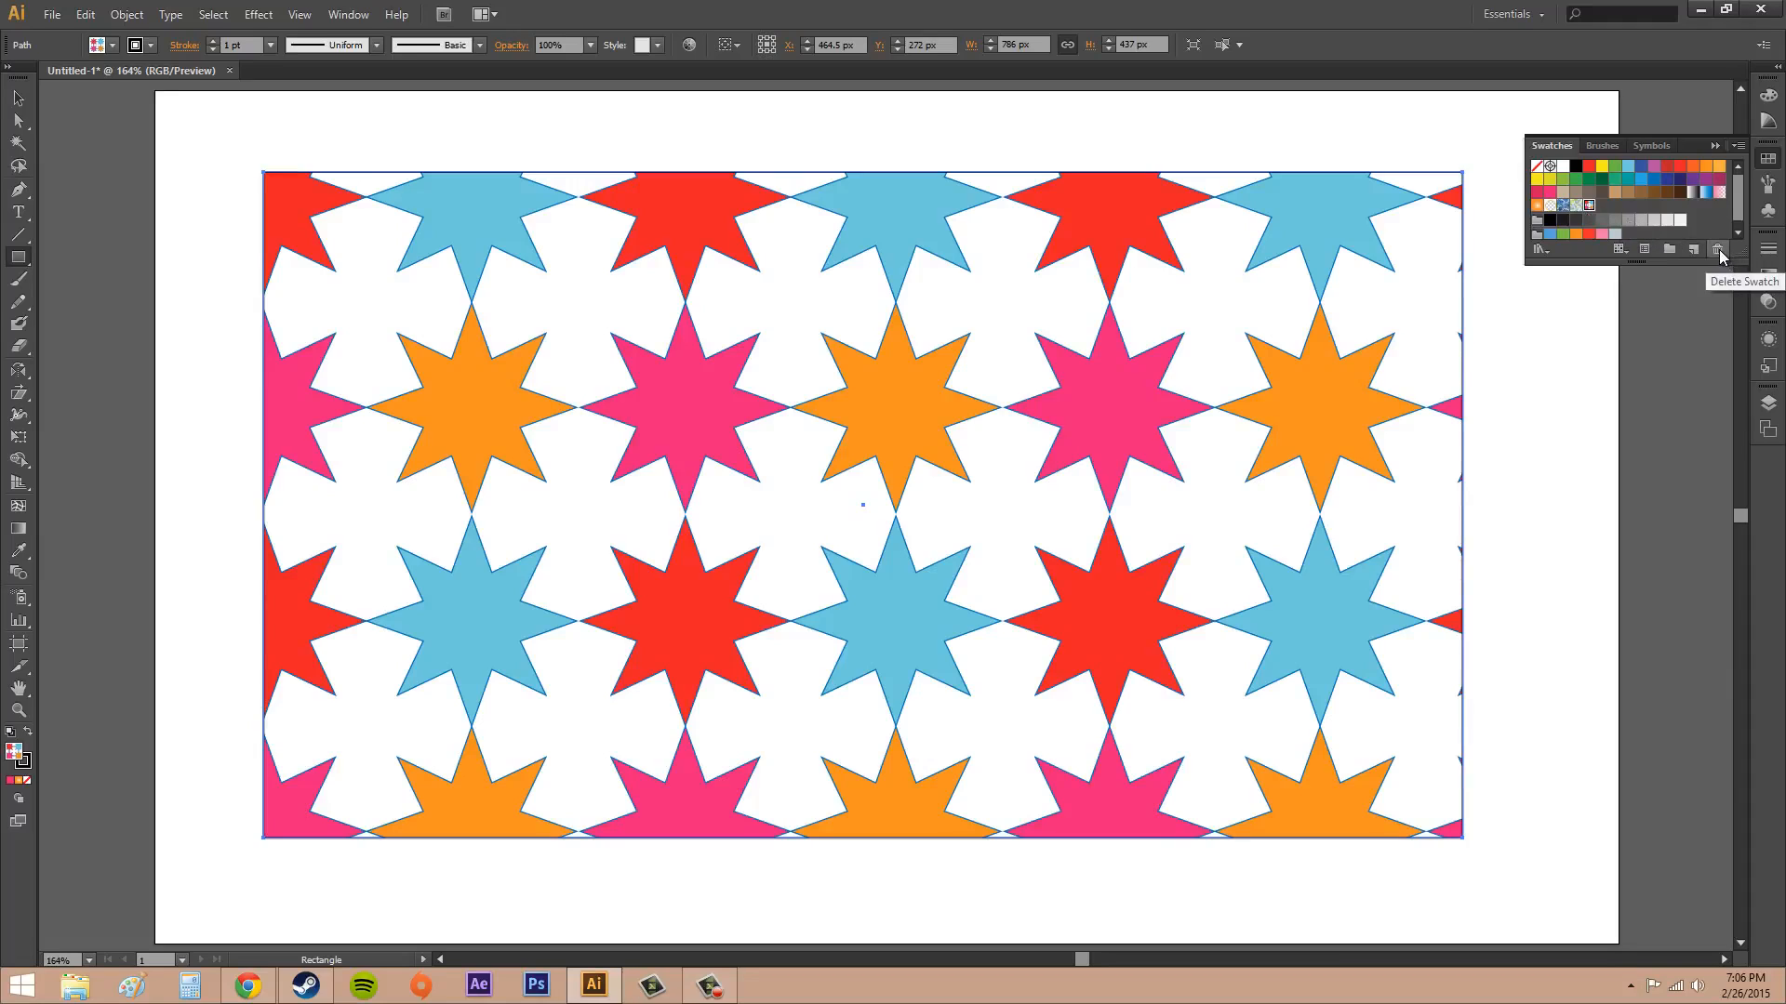
Collapse the floating swatches and switch to the Selection tool
click(1714, 145)
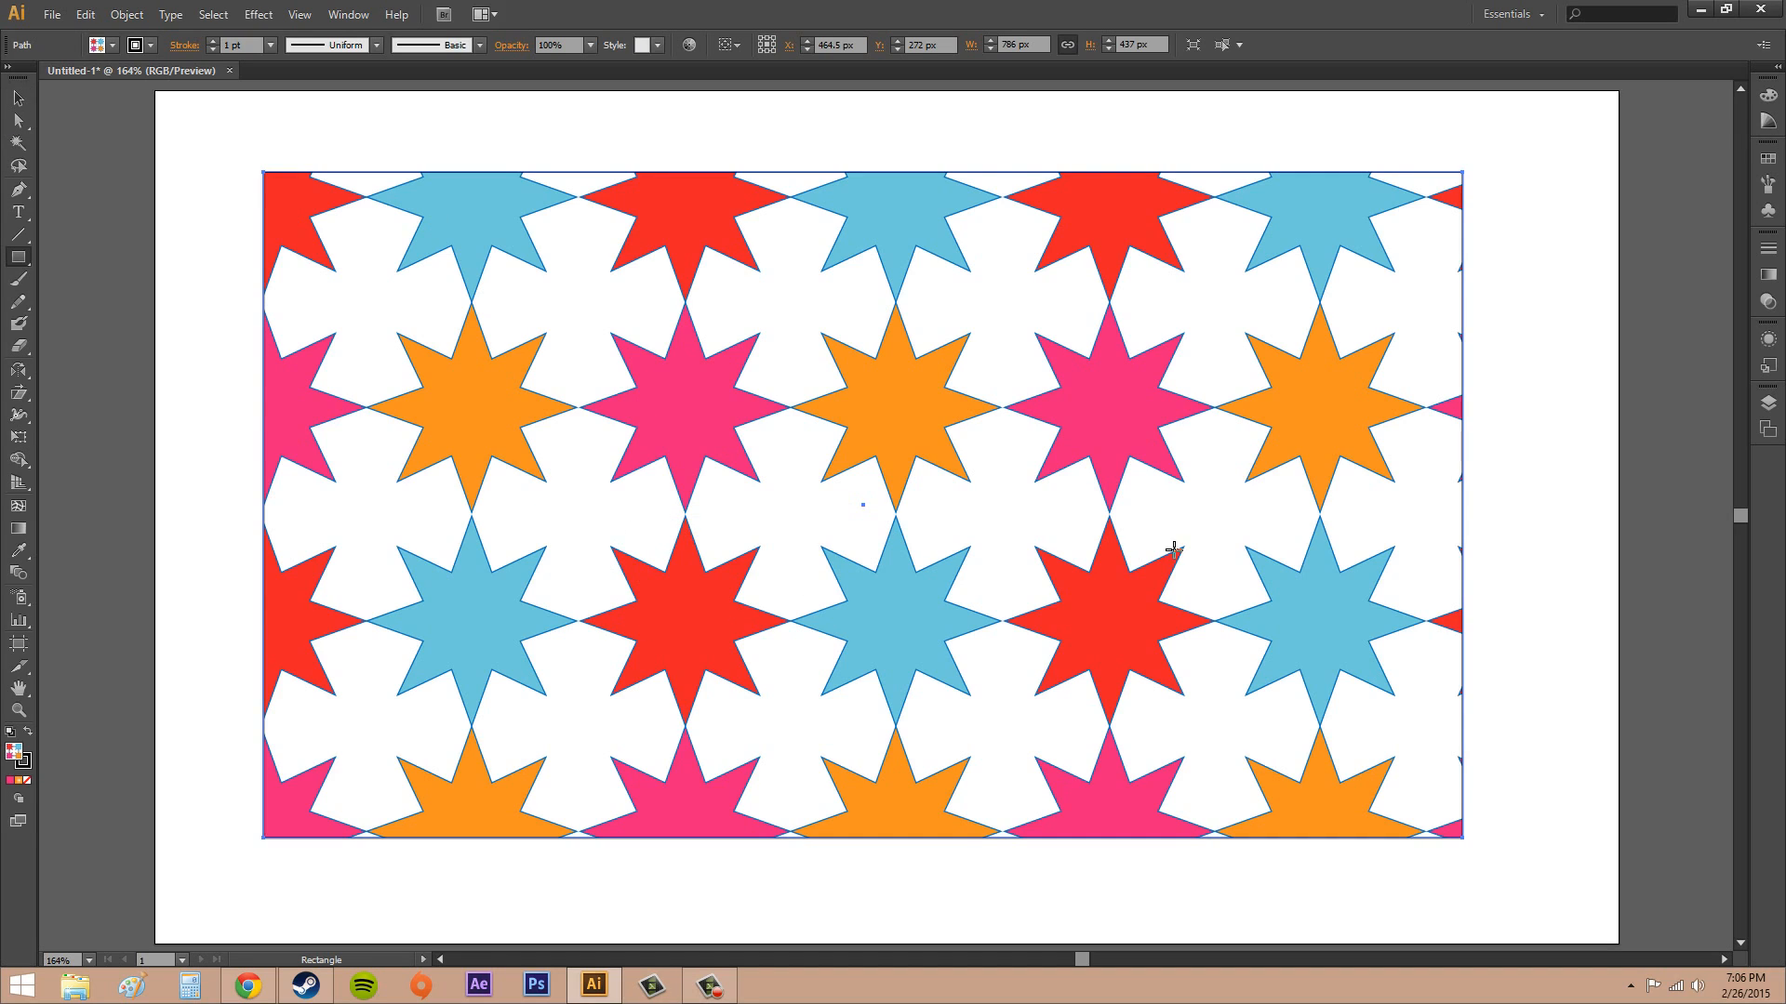
key(v)
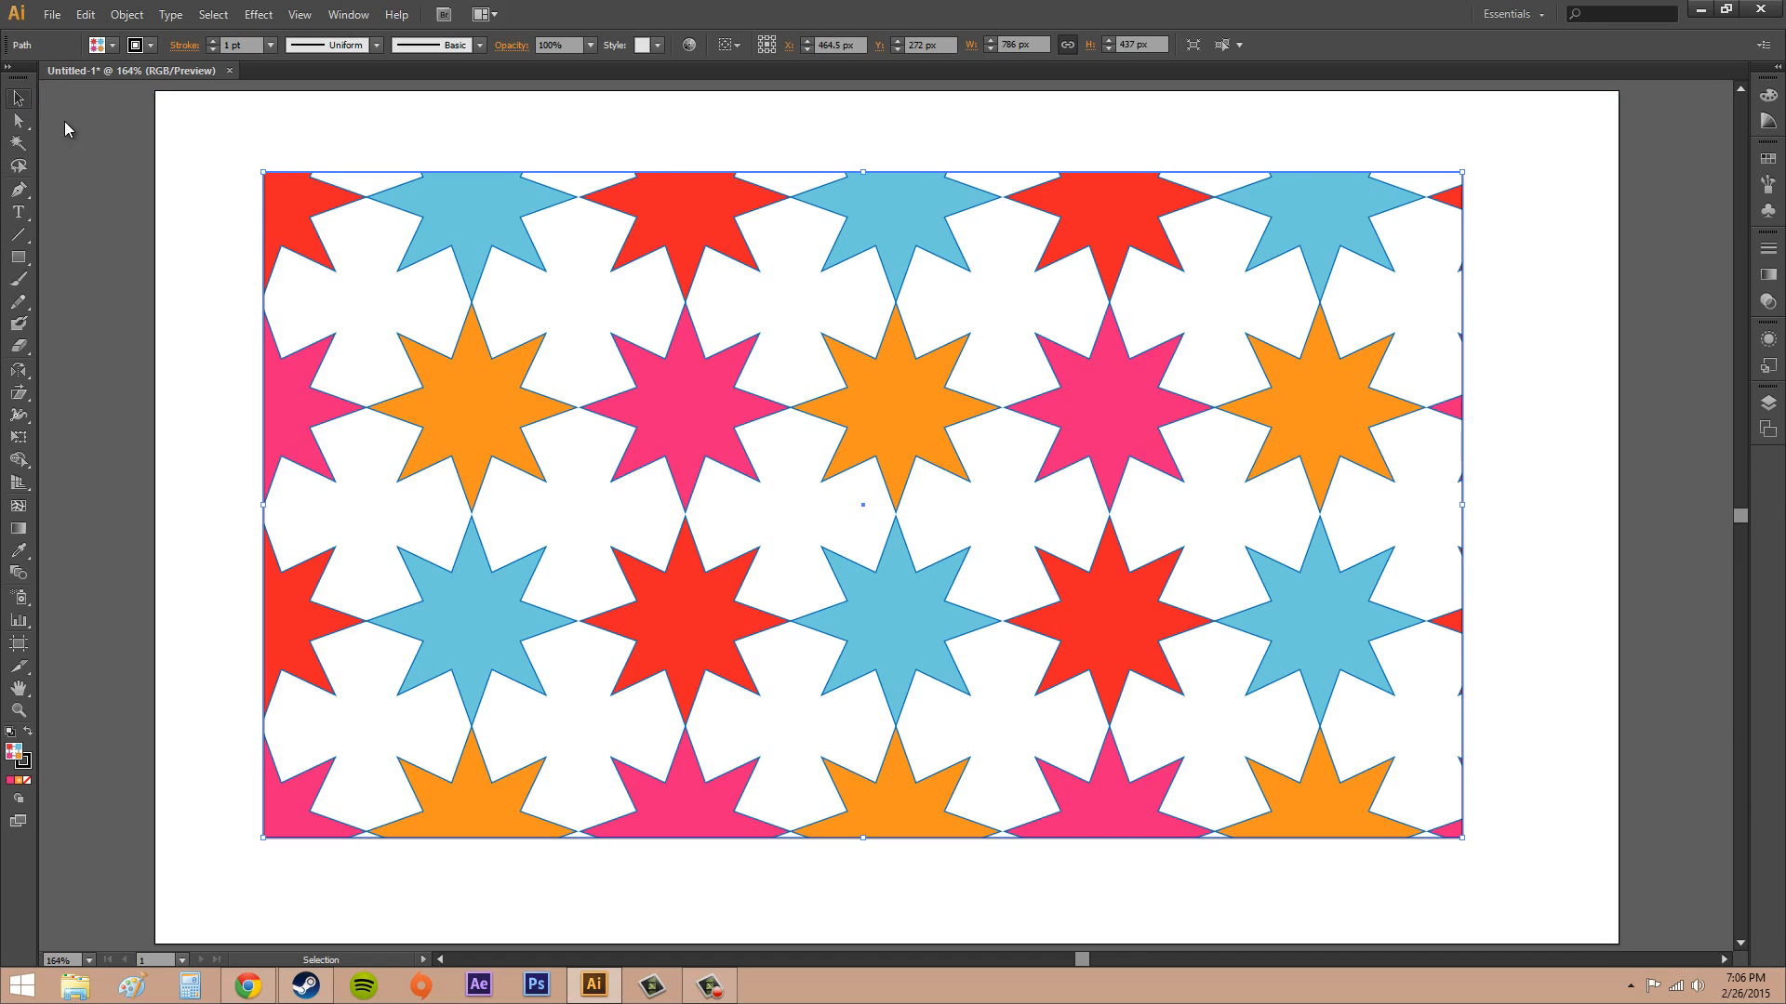